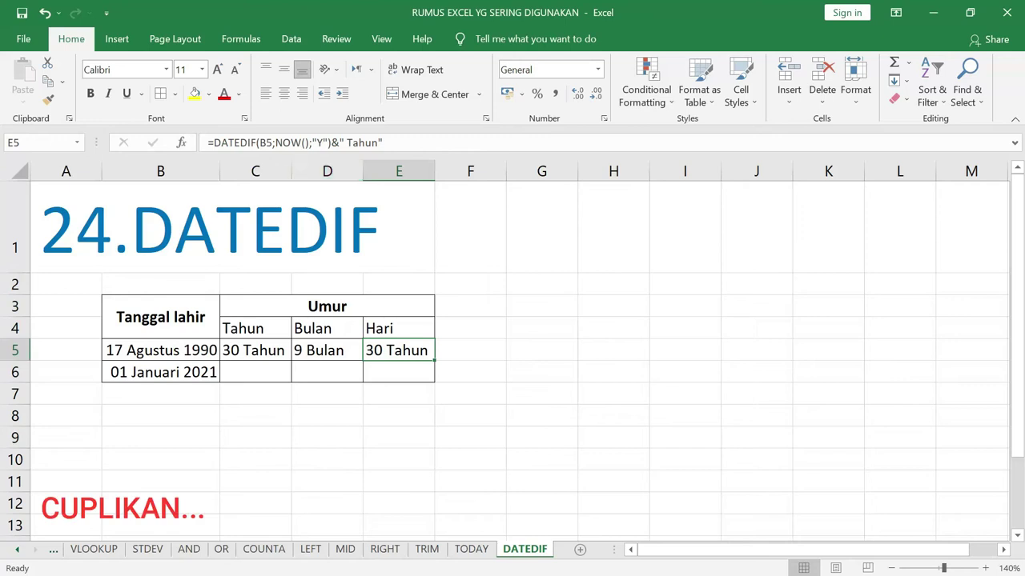
Change E5's DATEDIF unit to "MD" and its label to " Hari".
{"action": "left_click", "coordinate": [316, 142]}
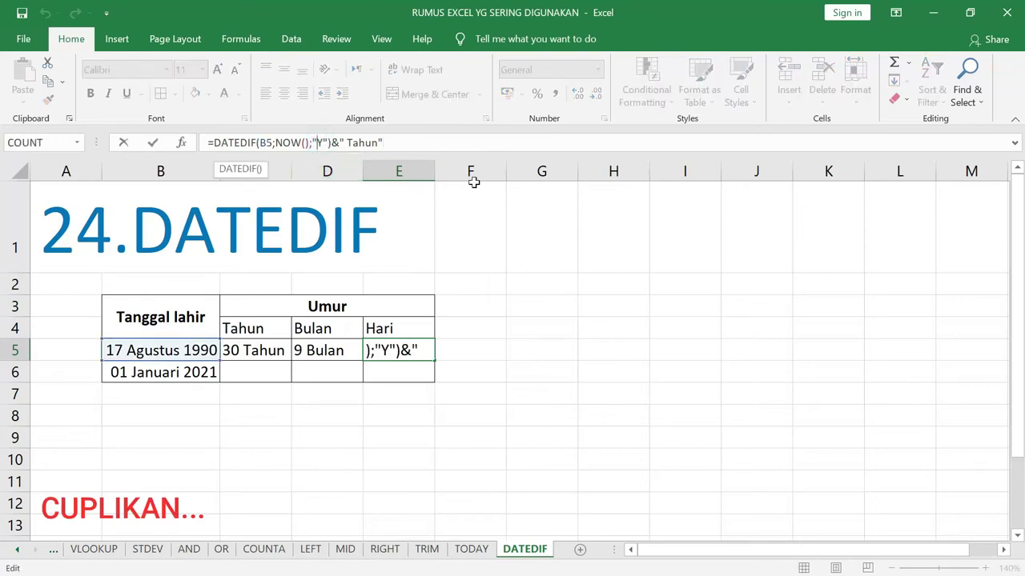
{"action": "key", "text": "Delete"}
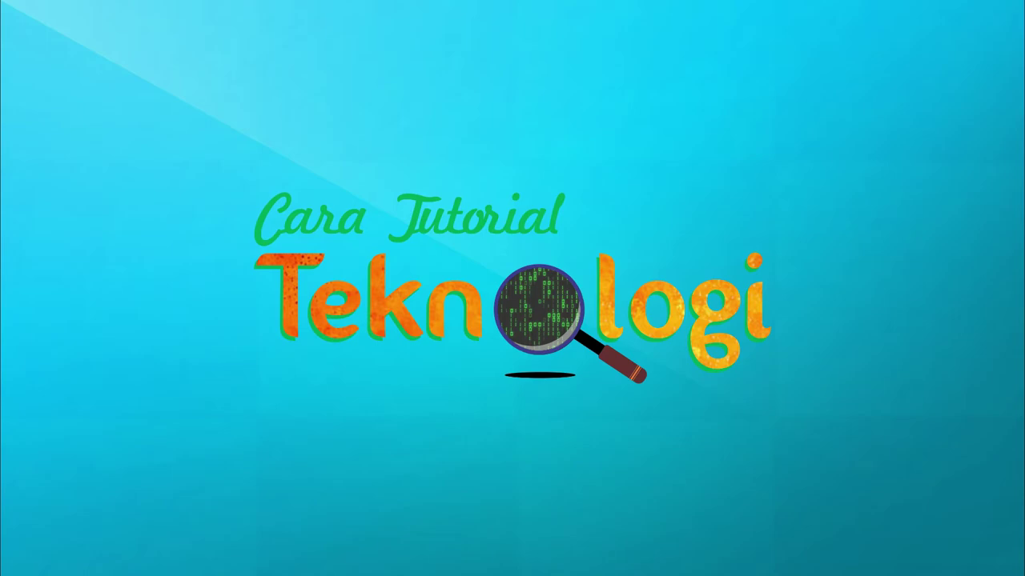
{"action": "type", "text": "MD\")&\" Tahun\""}
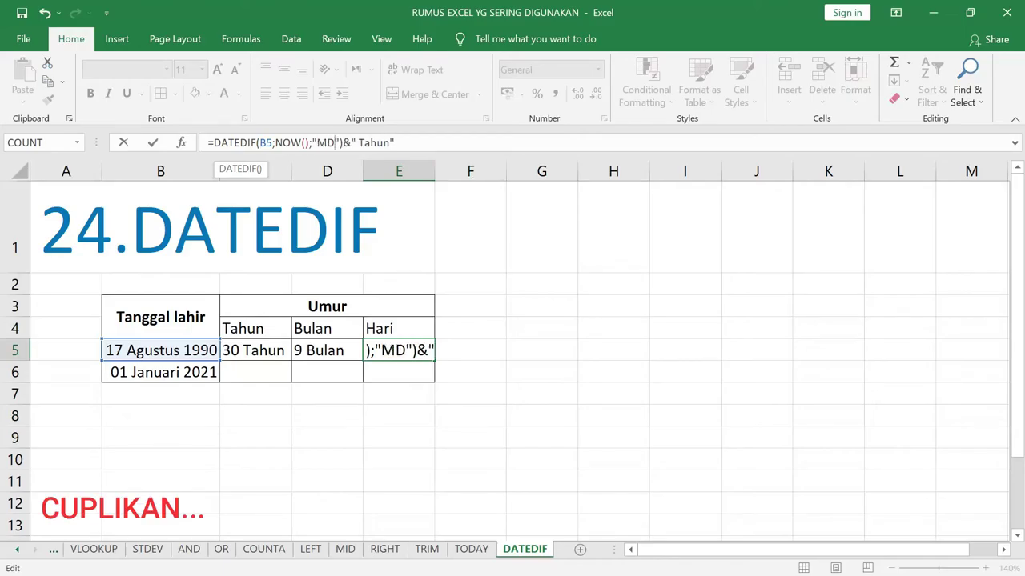
{"action": "key", "text": "Right"}
{"action": "key", "text": "Right"}
{"action": "key", "text": "Right"}
{"action": "key", "text": "shift+Right"}
{"action": "key", "text": "shift+Right"}
{"action": "key", "text": "shift+Right"}
{"action": "type", "text": "Hari"}
{"action": "key", "text": "Return"}
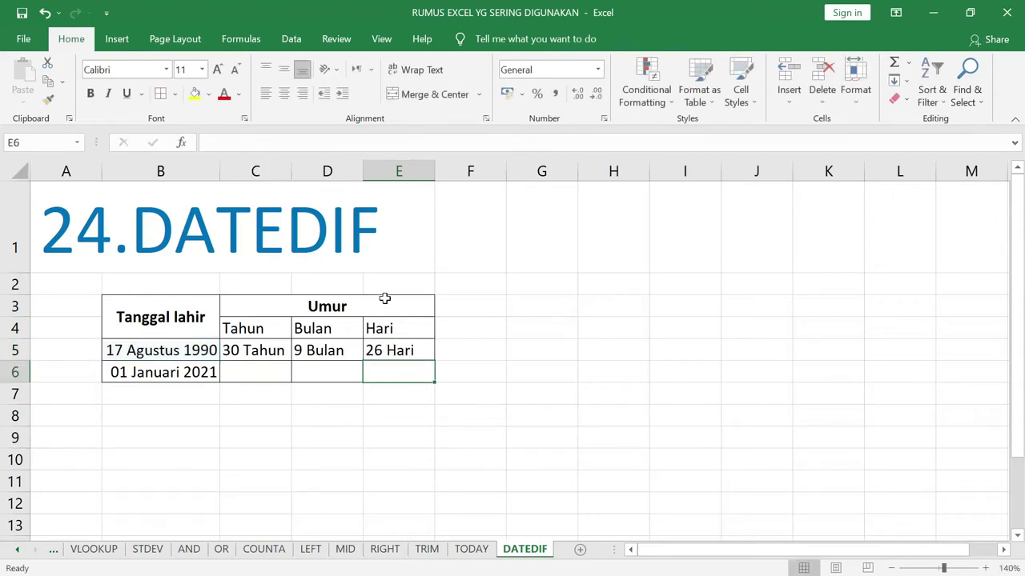
Fill the Tahun, Bulan and Hari formulas from row 5 down to row 6.
{"action": "left_click", "coordinate": [258, 357]}
{"action": "left_click", "coordinate": [325, 355]}
{"action": "left_click", "coordinate": [407, 350]}
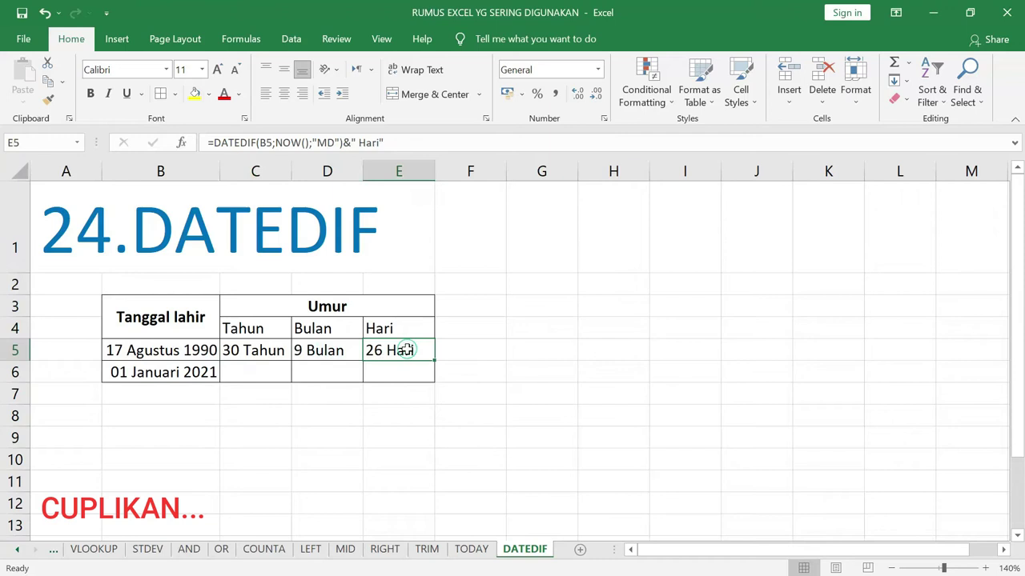
{"action": "mouse_move", "coordinate": [267, 352]}
{"action": "left_mouse_down"}
{"action": "mouse_move", "coordinate": [408, 350]}
{"action": "mouse_move", "coordinate": [438, 382]}
{"action": "left_mouse_up"}
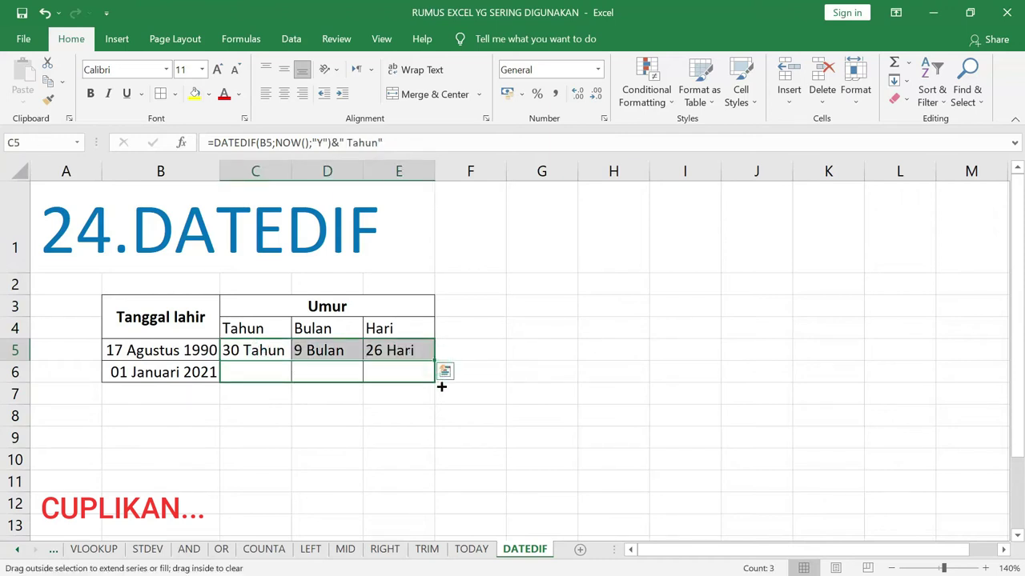
{"action": "left_click", "coordinate": [612, 385]}
Verify the age results for the 01 Januari 2021 birth date in row 6.
{"action": "left_click", "coordinate": [174, 371]}
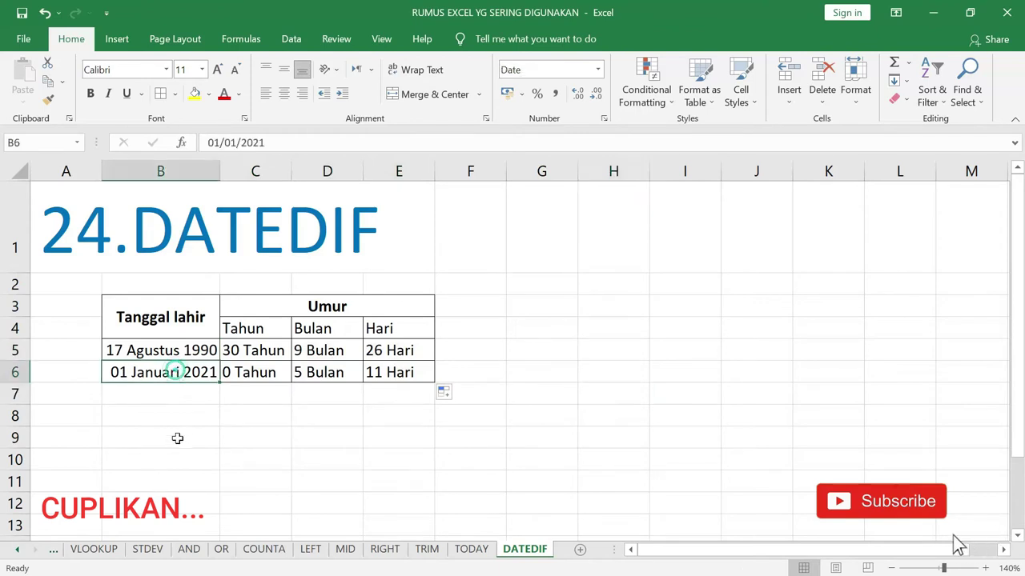
{"action": "left_click", "coordinate": [275, 373]}
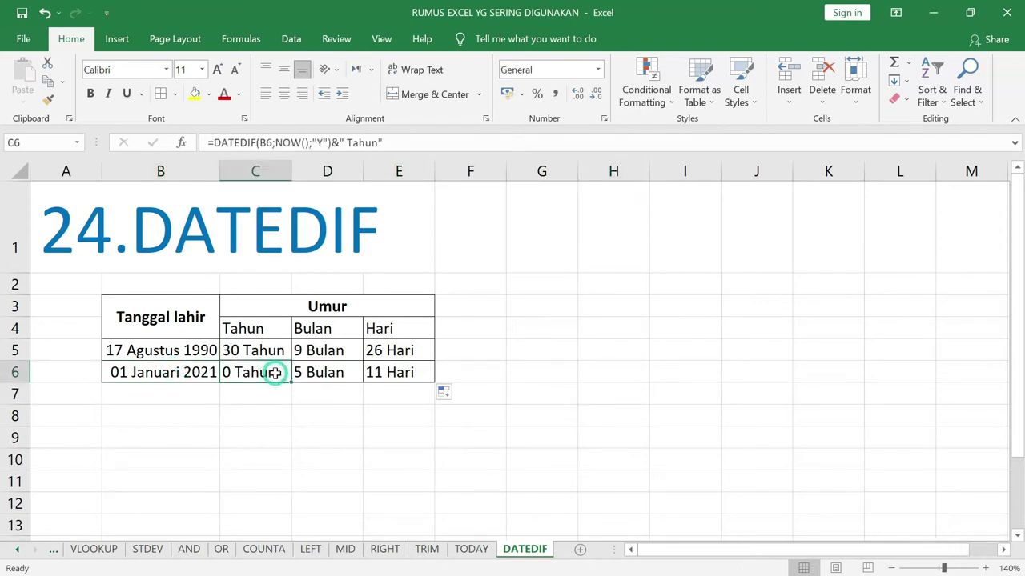
{"action": "left_click", "coordinate": [347, 372]}
{"action": "left_click", "coordinate": [403, 374]}
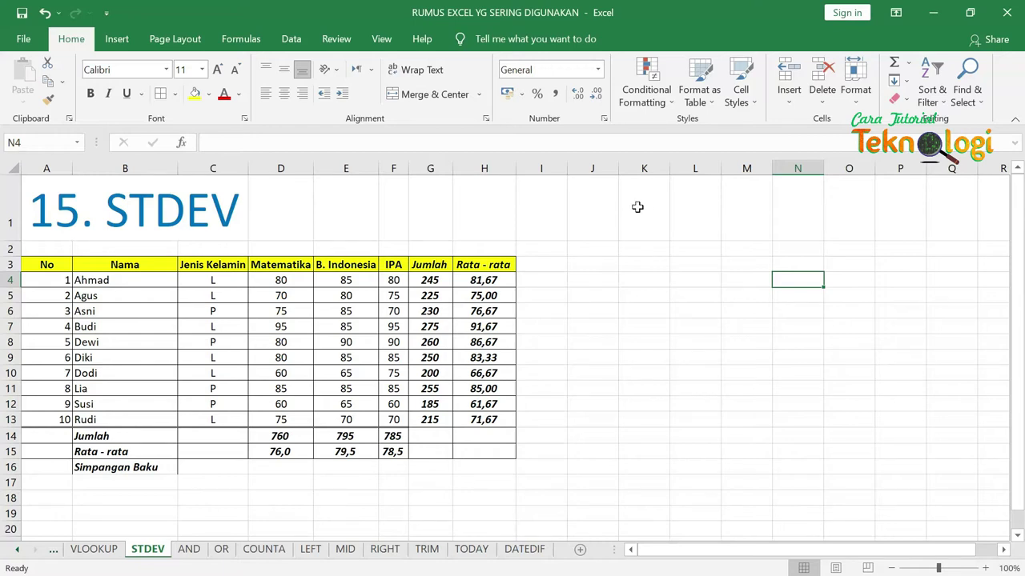
Enter =STDEV(D4:D13) in D16 for the Matematika standard deviation.
{"action": "left_click", "coordinate": [282, 470]}
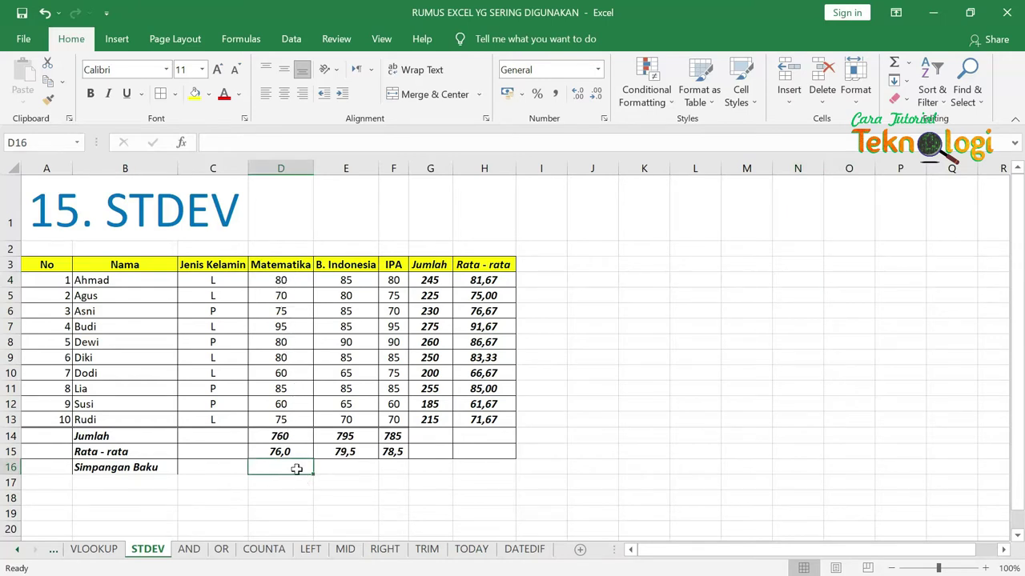
{"action": "type", "text": "="}
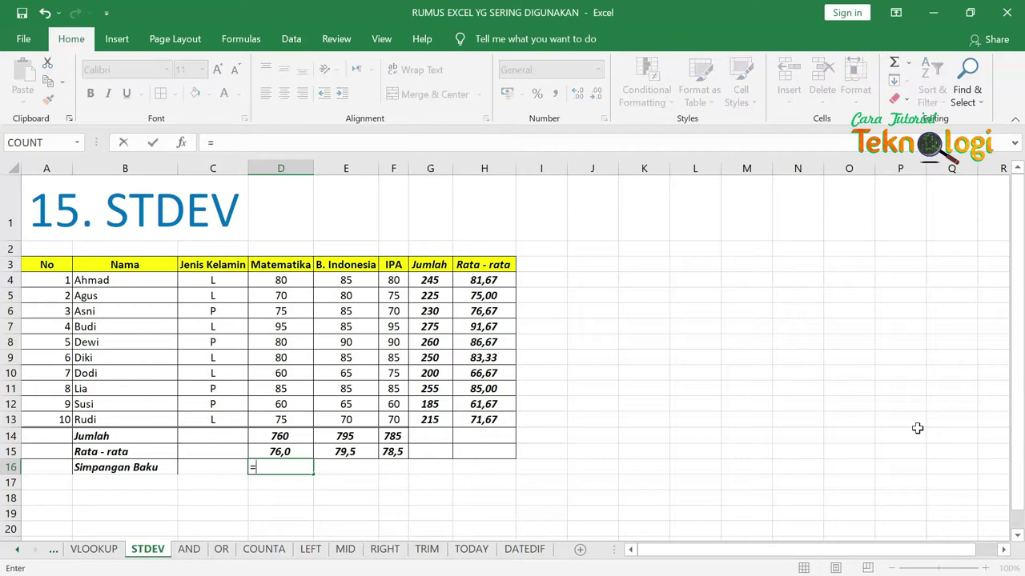
{"action": "type", "text": "stdev"}
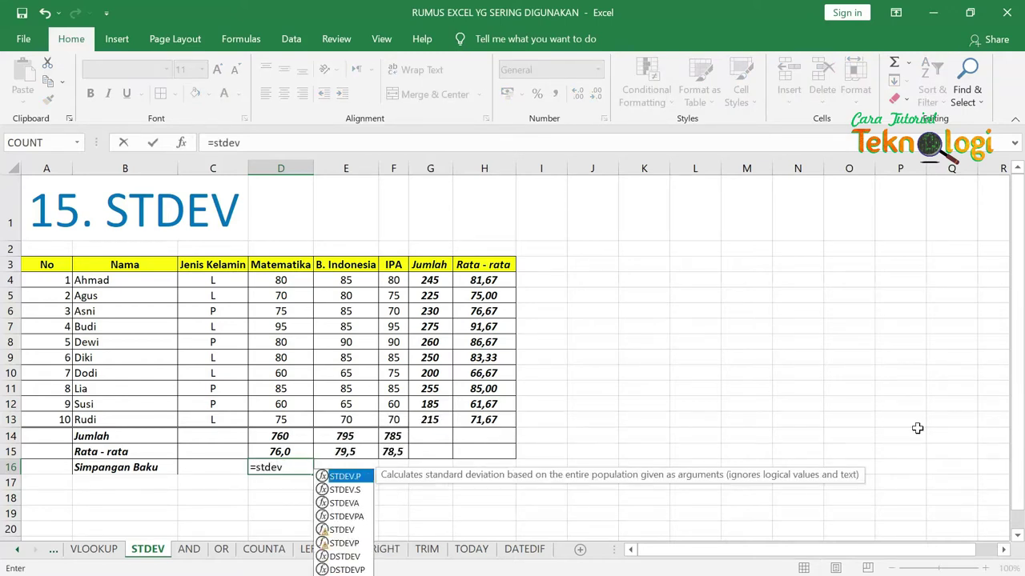
{"action": "type", "text": "("}
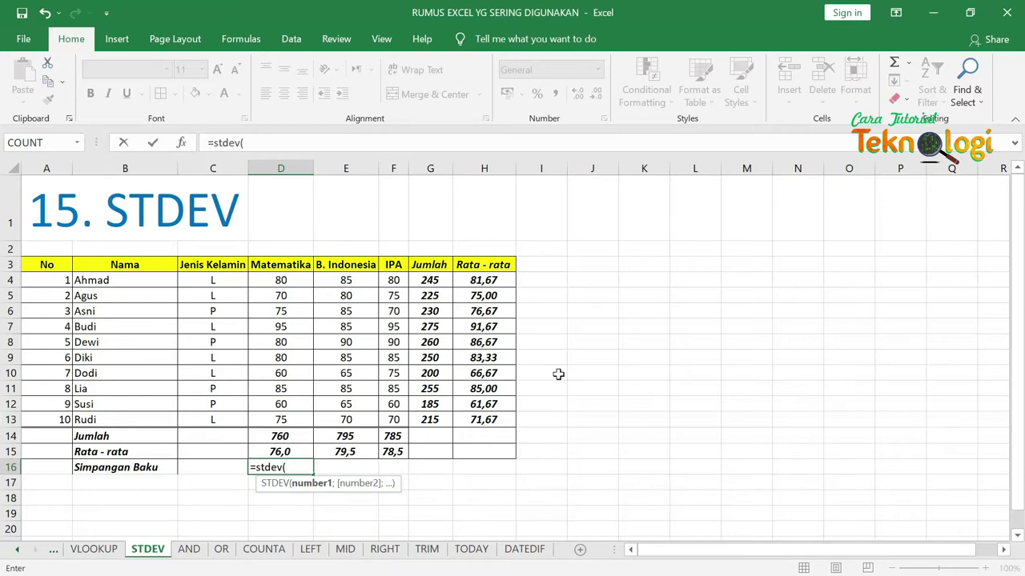
{"action": "left_click", "coordinate": [290, 277]}
{"action": "left_click_drag", "start_coordinate": [290, 278], "coordinate": [288, 422]}
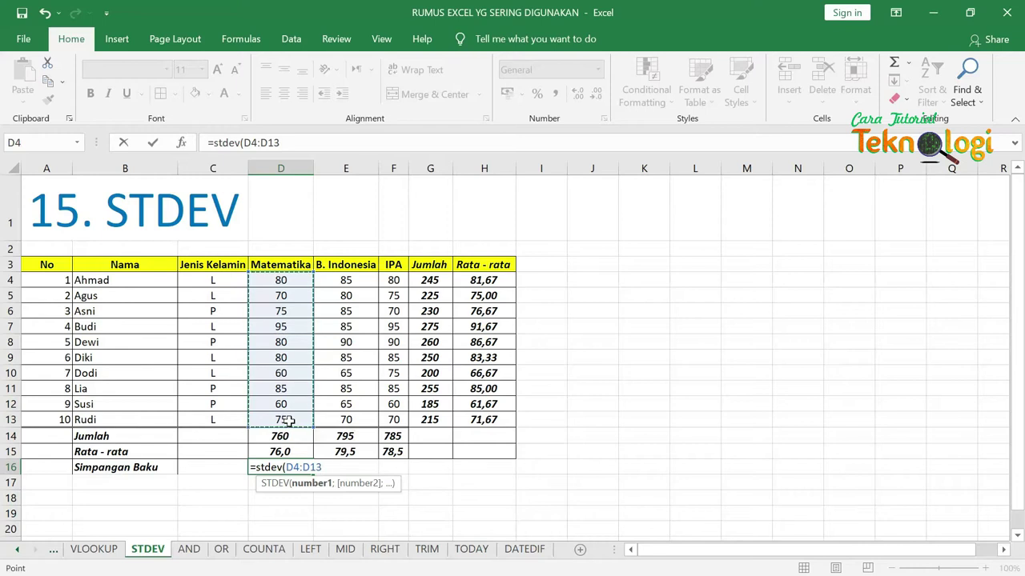
{"action": "type", "text": ")"}
{"action": "key", "text": "Return"}
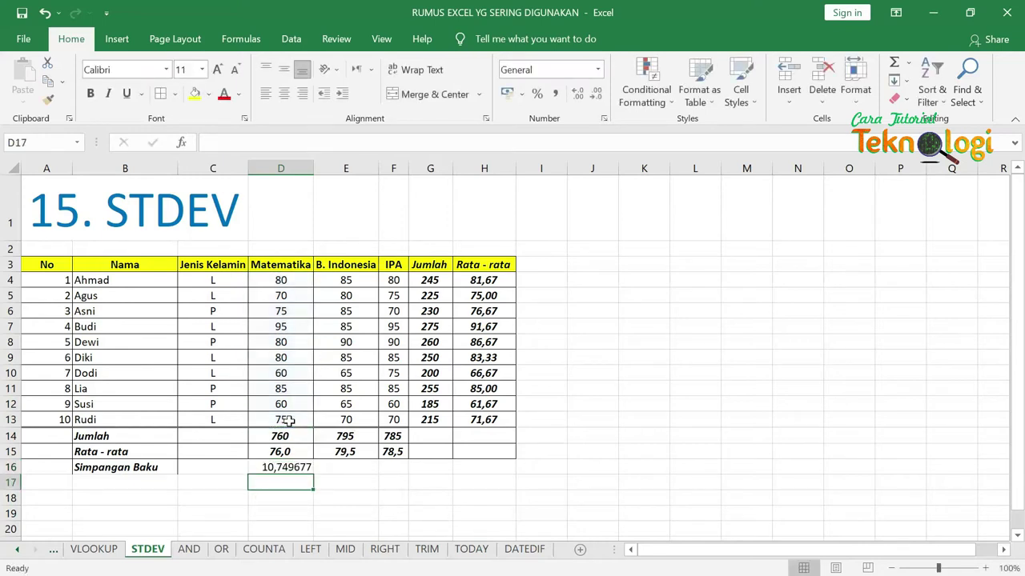
Reduce D16's standard deviation to two decimals, showing 10,75.
{"action": "left_click", "coordinate": [294, 467]}
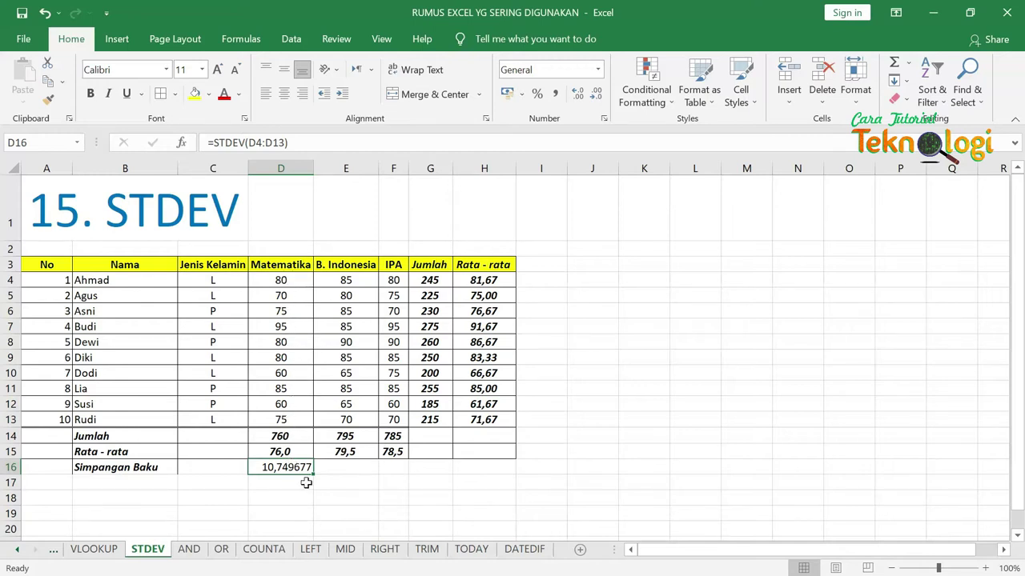
{"action": "left_click", "coordinate": [595, 95]}
{"action": "left_click", "coordinate": [596, 94]}
{"action": "left_click", "coordinate": [596, 95]}
{"action": "left_click", "coordinate": [595, 94]}
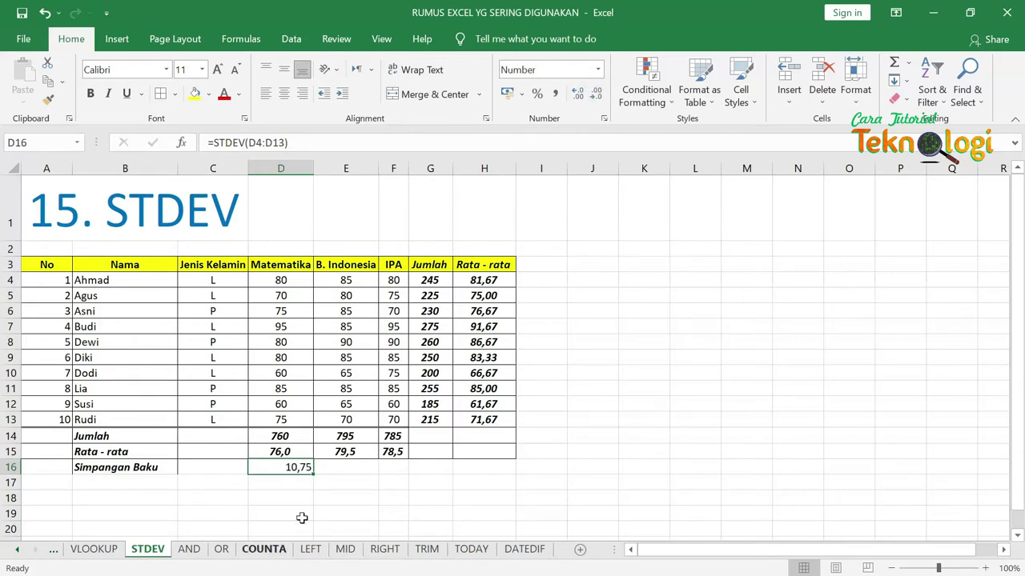
Fill the deviation across to F16, giving 9,26 and 10,55, then go to the AND sheet.
{"action": "left_click_drag", "start_coordinate": [311, 473], "coordinate": [390, 490]}
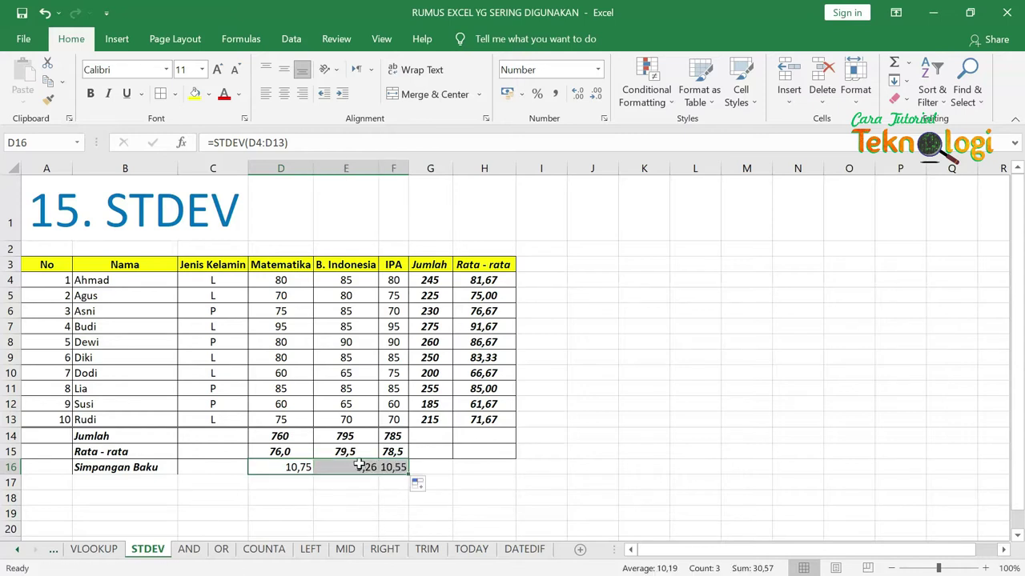
{"action": "left_click", "coordinate": [362, 467]}
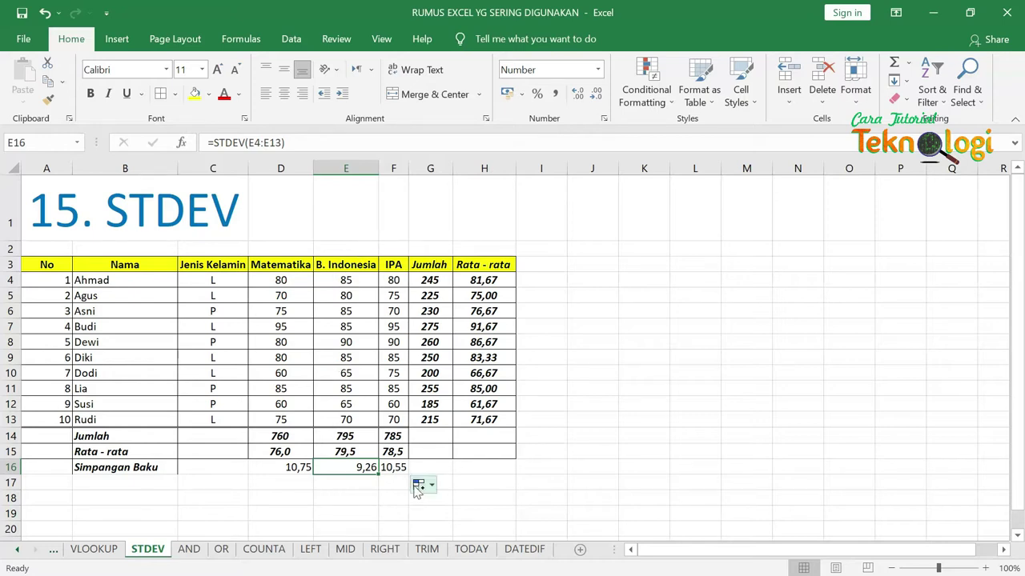
{"action": "left_click", "coordinate": [399, 468]}
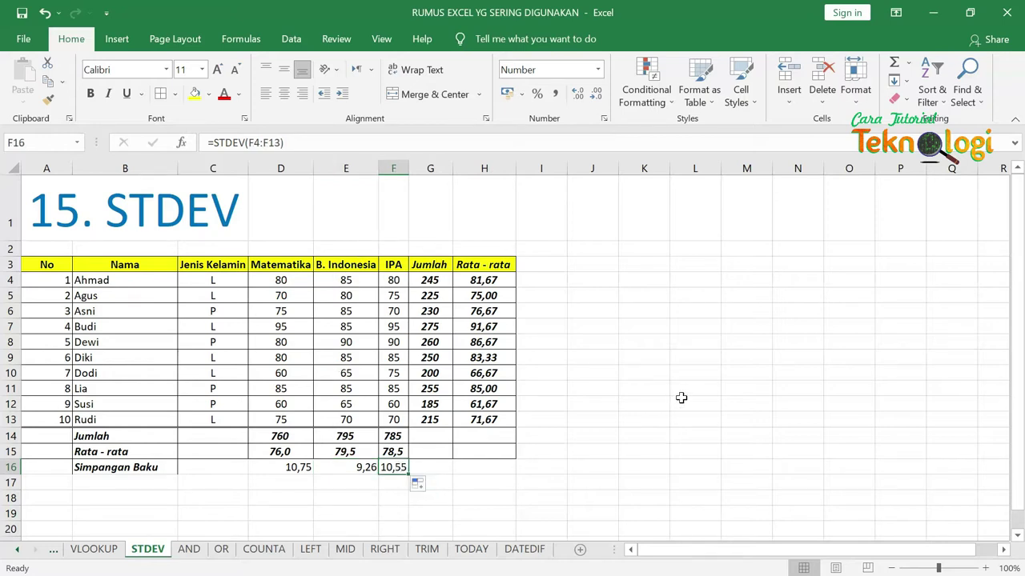
{"action": "left_click", "coordinate": [190, 551]}
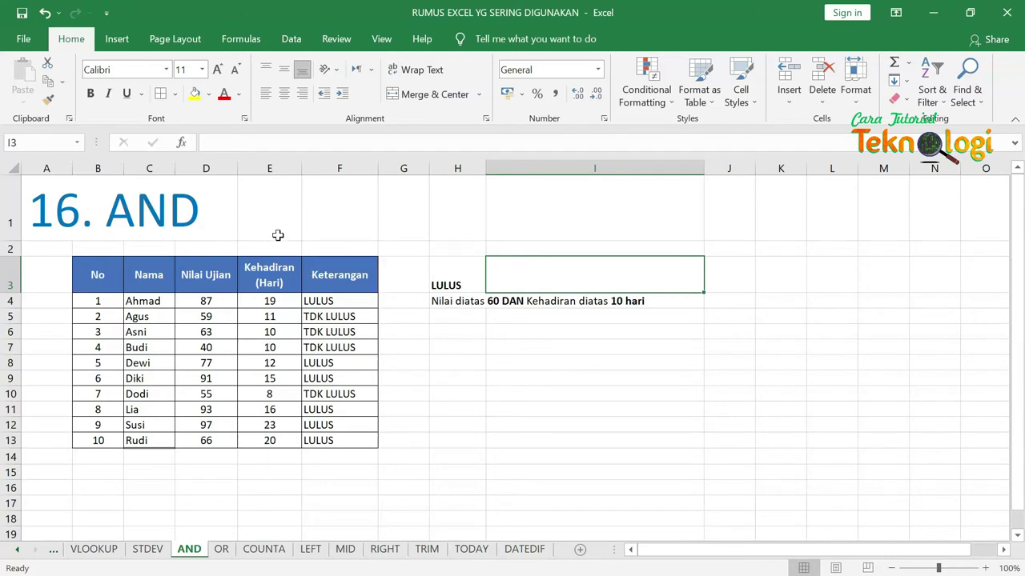
{"action": "left_click", "coordinate": [338, 274]}
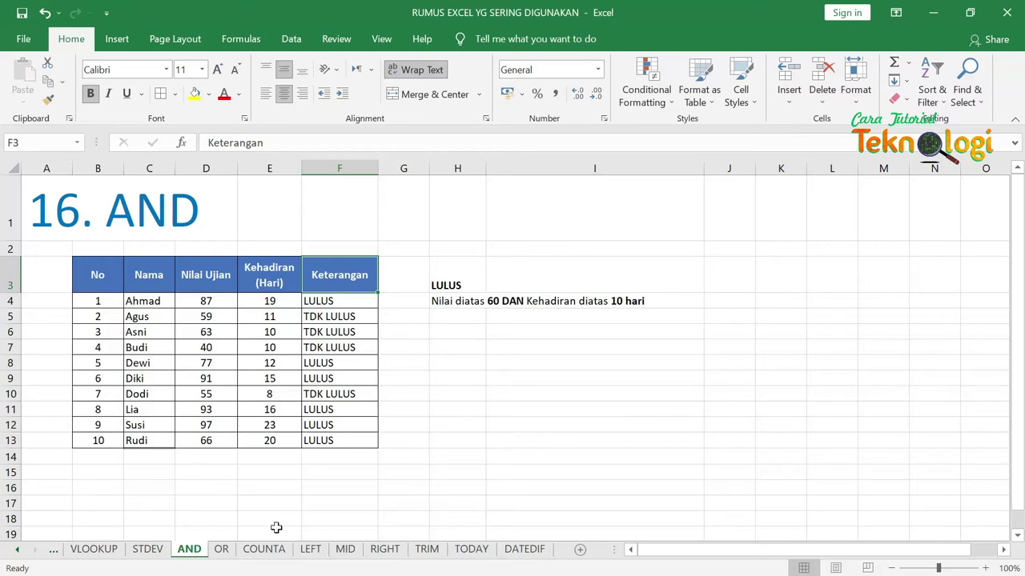
{"action": "left_click", "coordinate": [442, 285]}
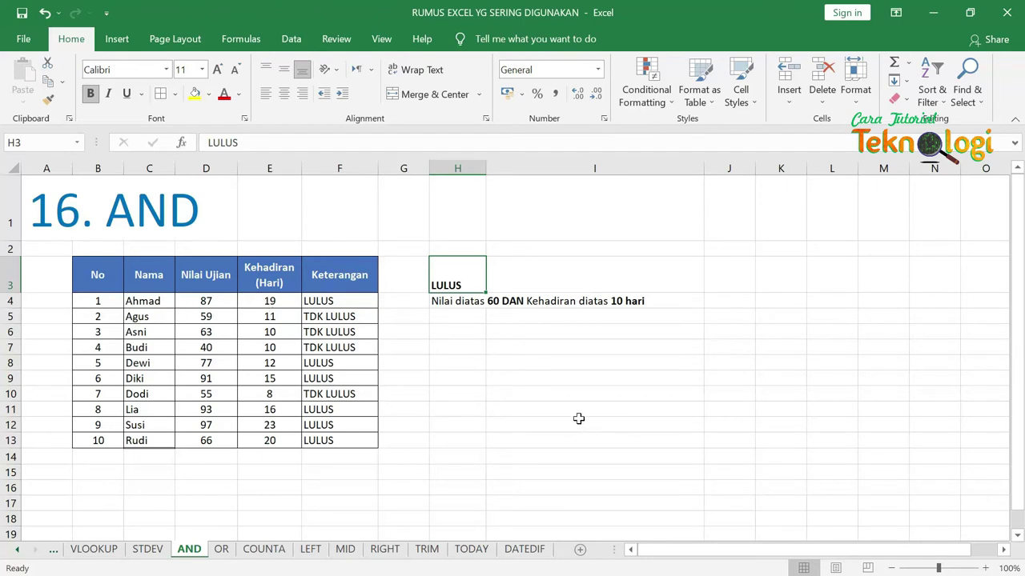
Duplicate the B3:F13 table at B17 and clear its copied Keterangan results.
{"action": "scroll", "coordinate": [266, 320], "scroll_direction": "down", "scroll_amount": 1}
{"action": "scroll", "coordinate": [268, 322], "scroll_direction": "up", "scroll_amount": 1}
{"action": "left_click_drag", "start_coordinate": [97, 276], "coordinate": [324, 438]}
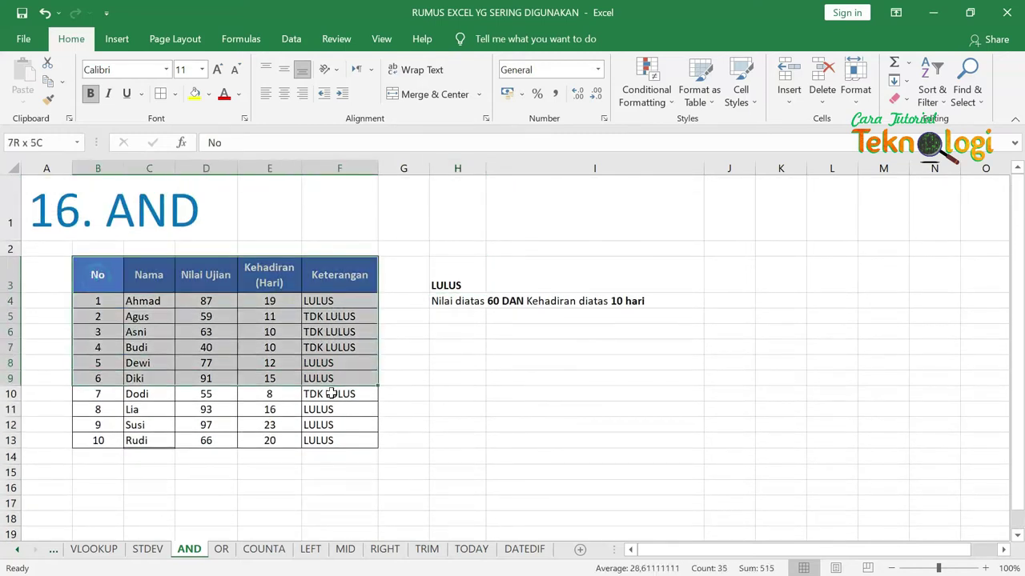
{"action": "key", "text": "ctrl+c"}
{"action": "scroll", "coordinate": [323, 439], "scroll_direction": "down", "scroll_amount": 3}
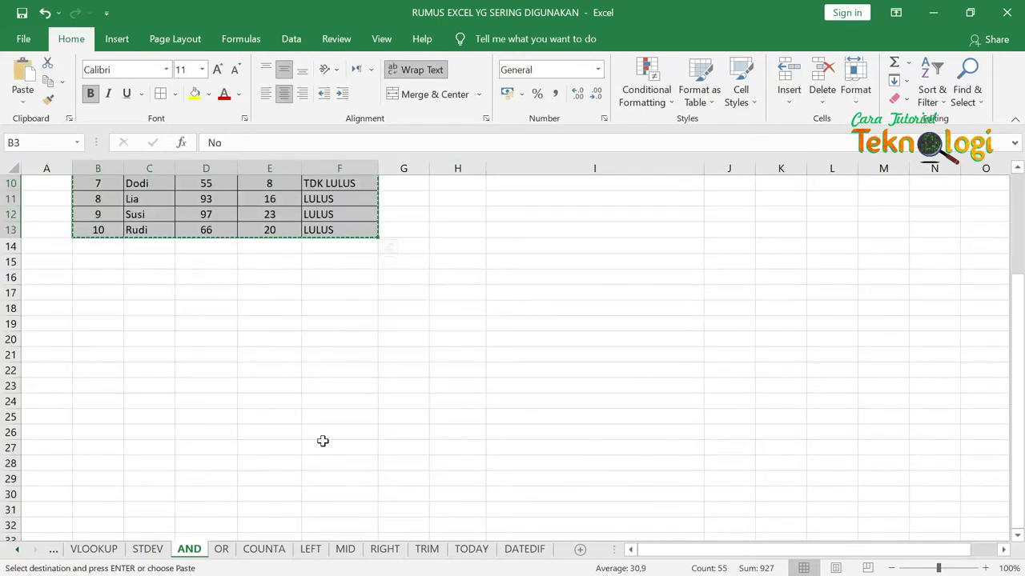
{"action": "left_click", "coordinate": [117, 289]}
{"action": "key", "text": "ctrl+v"}
{"action": "left_click_drag", "start_coordinate": [350, 324], "coordinate": [347, 472]}
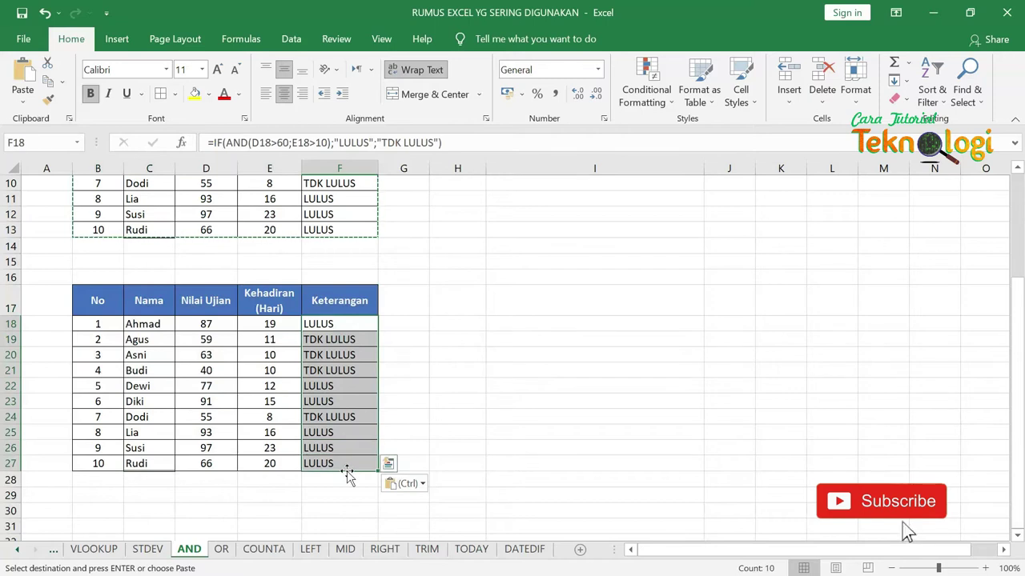
{"action": "key", "text": "Delete"}
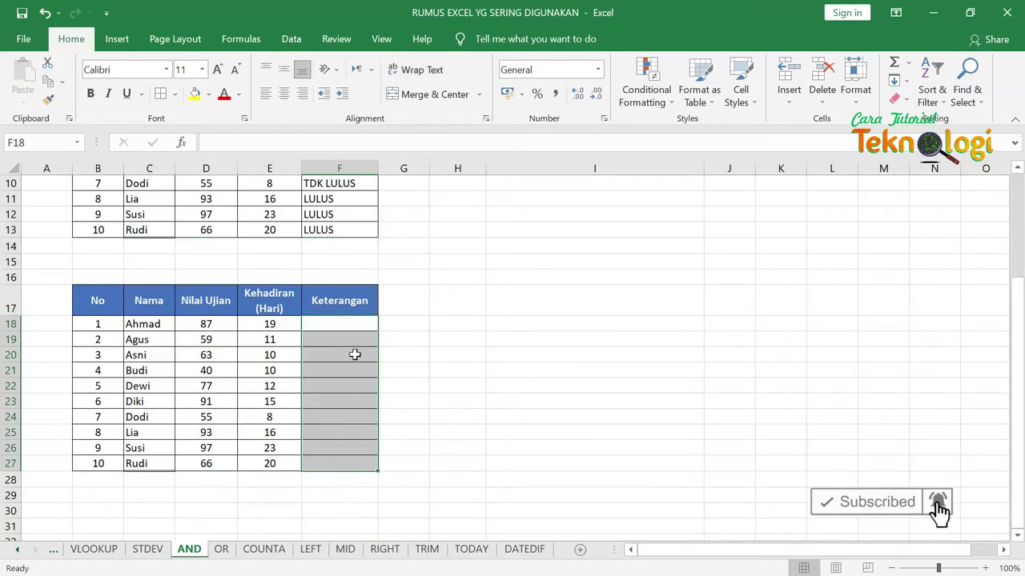
{"action": "left_click", "coordinate": [340, 324]}
Copy the LULUS criteria notes from H3:H4 to H17 beside the new table.
{"action": "scroll", "coordinate": [538, 407], "scroll_direction": "up", "scroll_amount": 3}
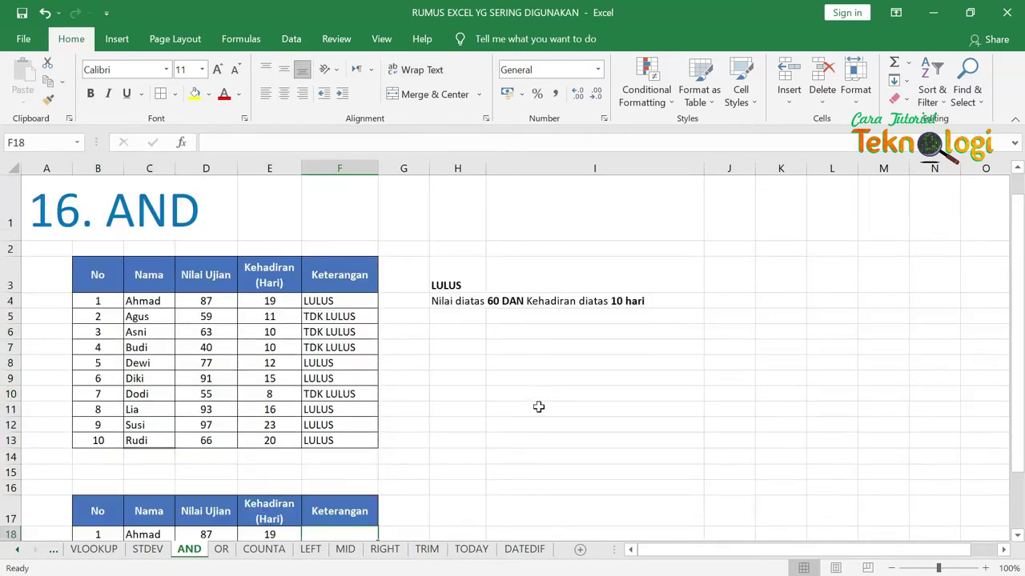
{"action": "left_click_drag", "start_coordinate": [446, 284], "coordinate": [441, 301]}
{"action": "key", "text": "ctrl+c"}
{"action": "scroll", "coordinate": [469, 382], "scroll_direction": "down", "scroll_amount": 2}
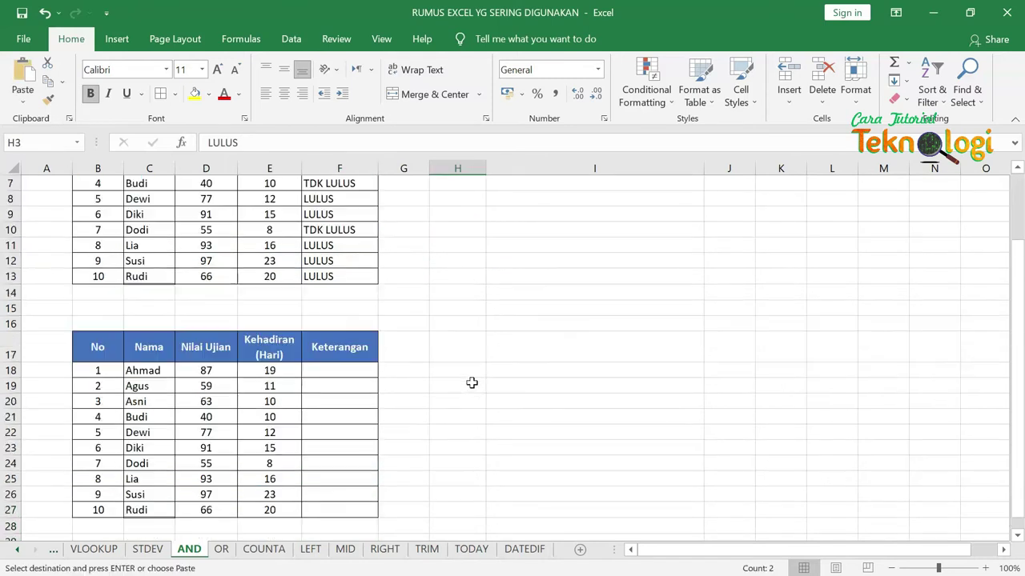
{"action": "left_click", "coordinate": [458, 349]}
{"action": "key", "text": "ctrl+v"}
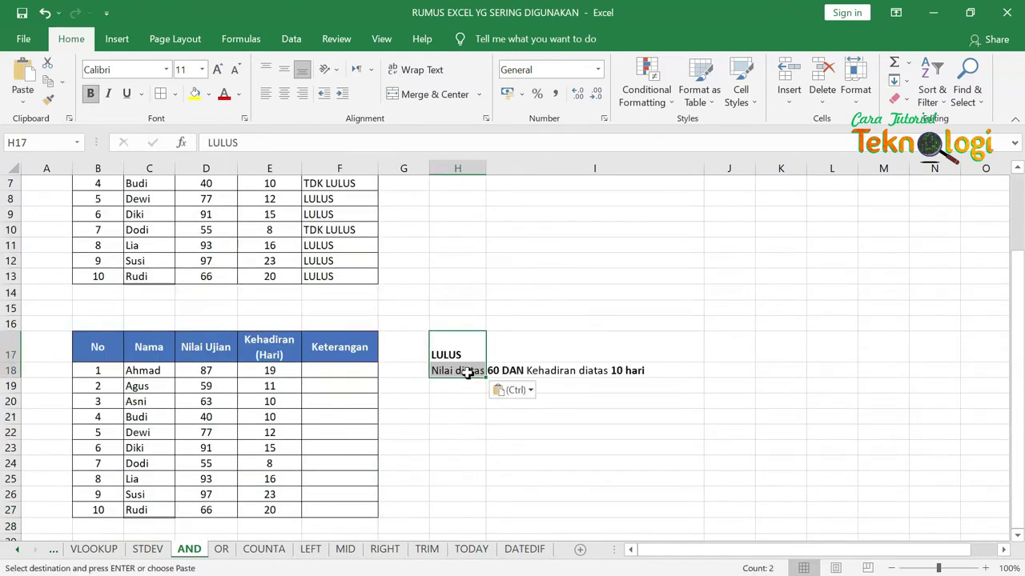
{"action": "left_click", "coordinate": [458, 371]}
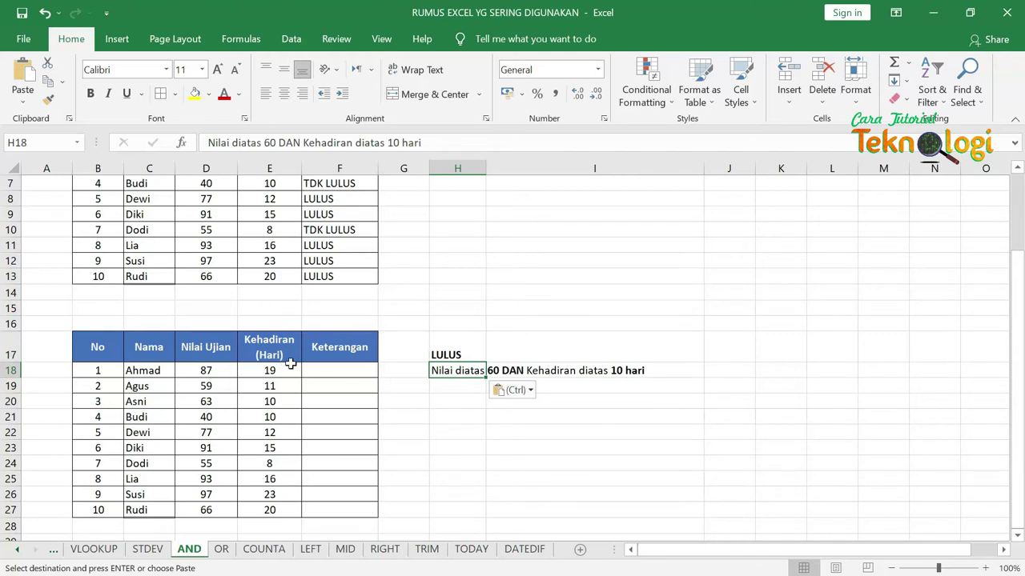
{"action": "left_click", "coordinate": [333, 368]}
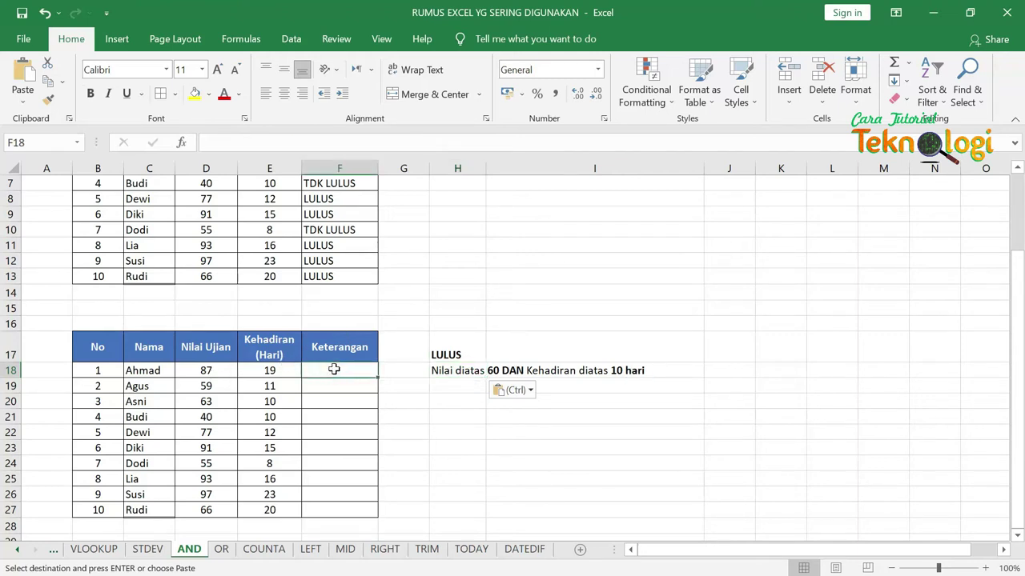
Start F18's formula as =IF(AND(D18>60;E18>10);"lulus"; using D18 and E18 references.
{"action": "type", "text": "=if"}
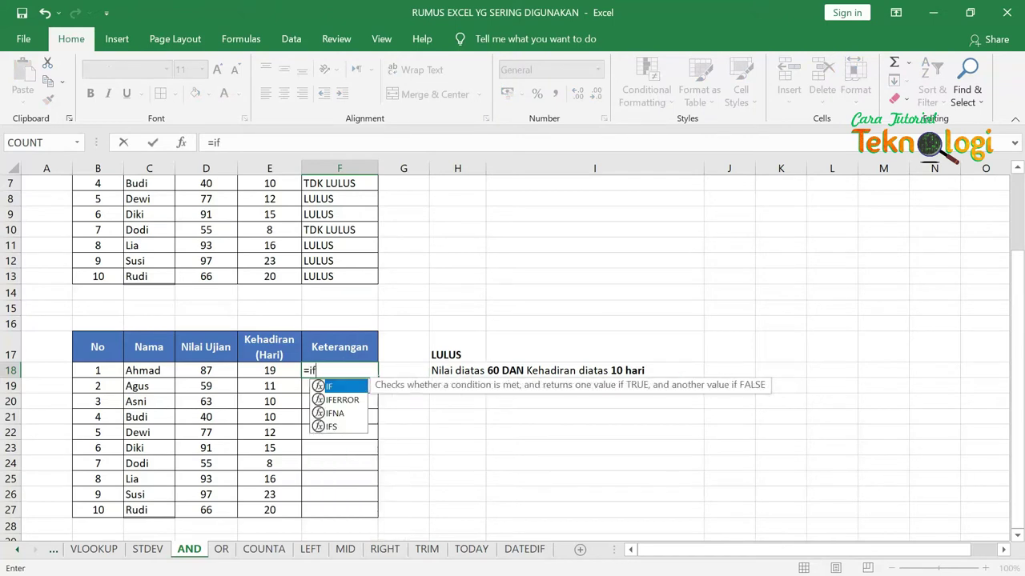
{"action": "type", "text": "("}
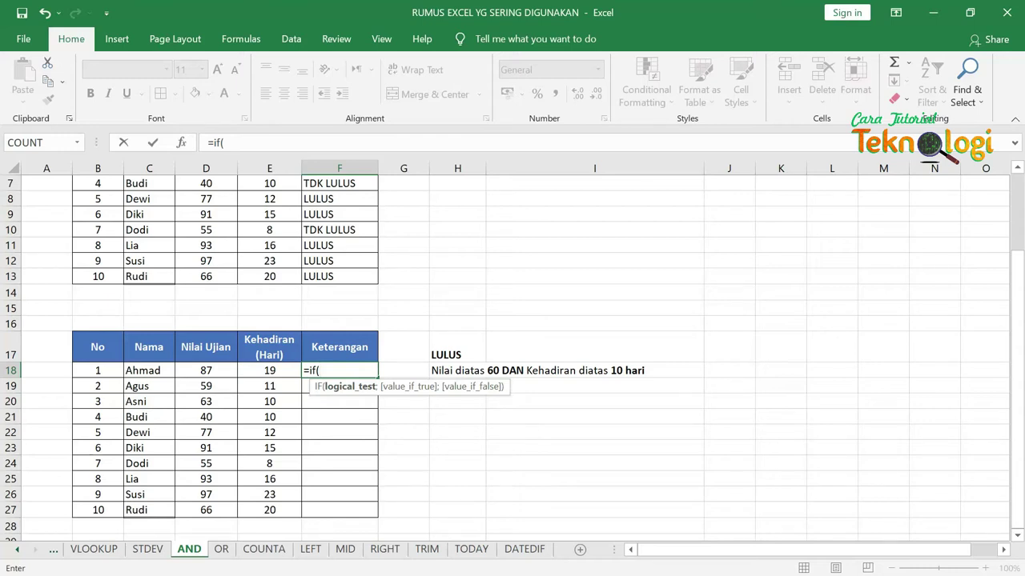
{"action": "type", "text": "AND"}
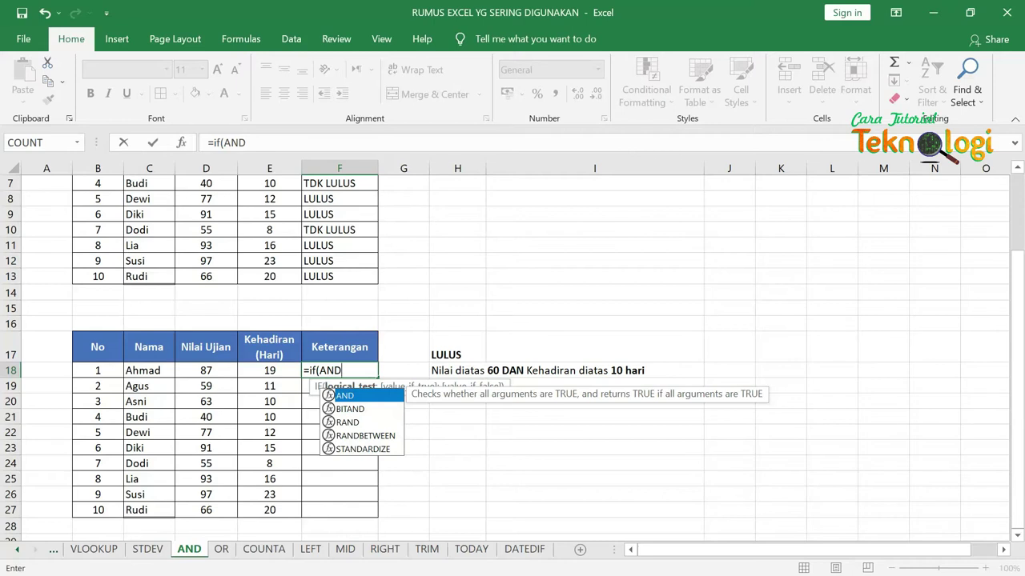
{"action": "type", "text": "("}
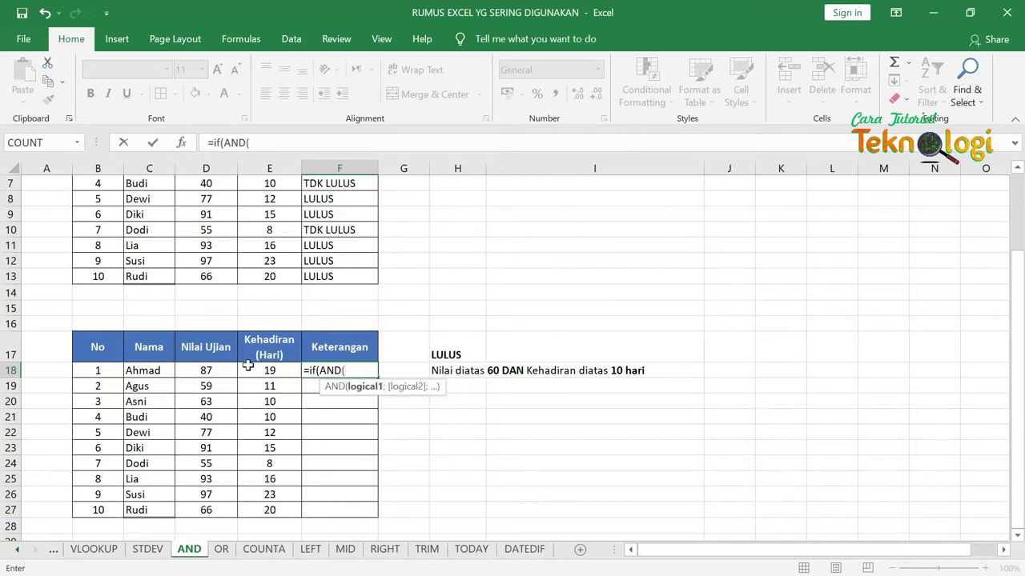
{"action": "left_click", "coordinate": [223, 369]}
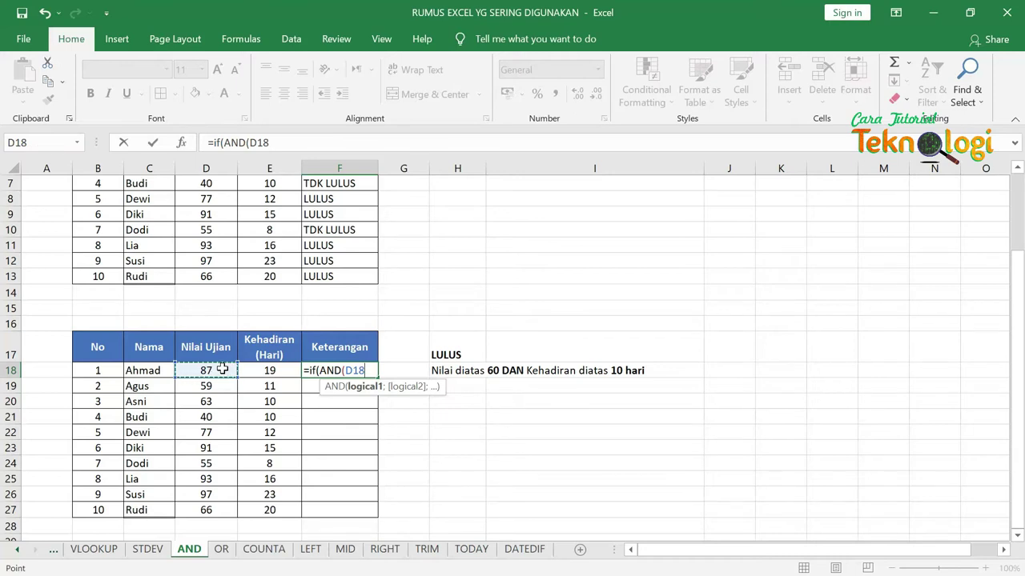
{"action": "type", "text": ">"}
{"action": "type", "text": ";"}
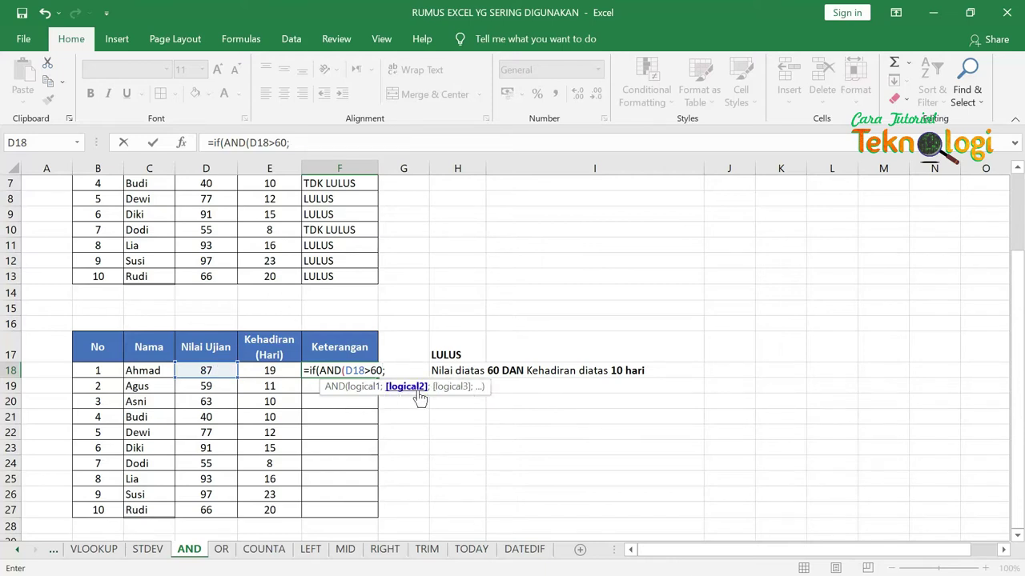
{"action": "left_click", "coordinate": [267, 371]}
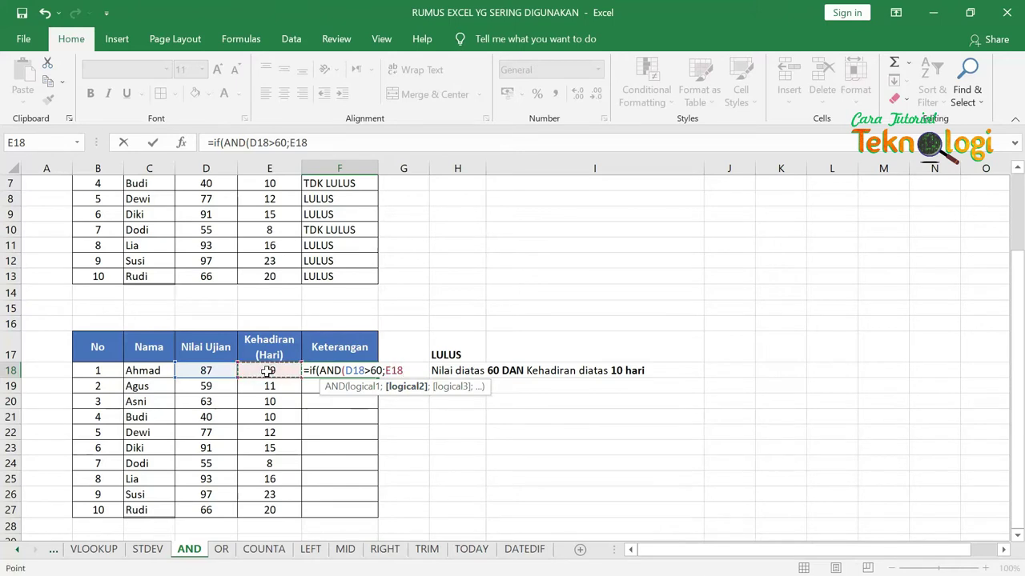
{"action": "type", "text": ">10)"}
{"action": "type", "text": ";\"l"}
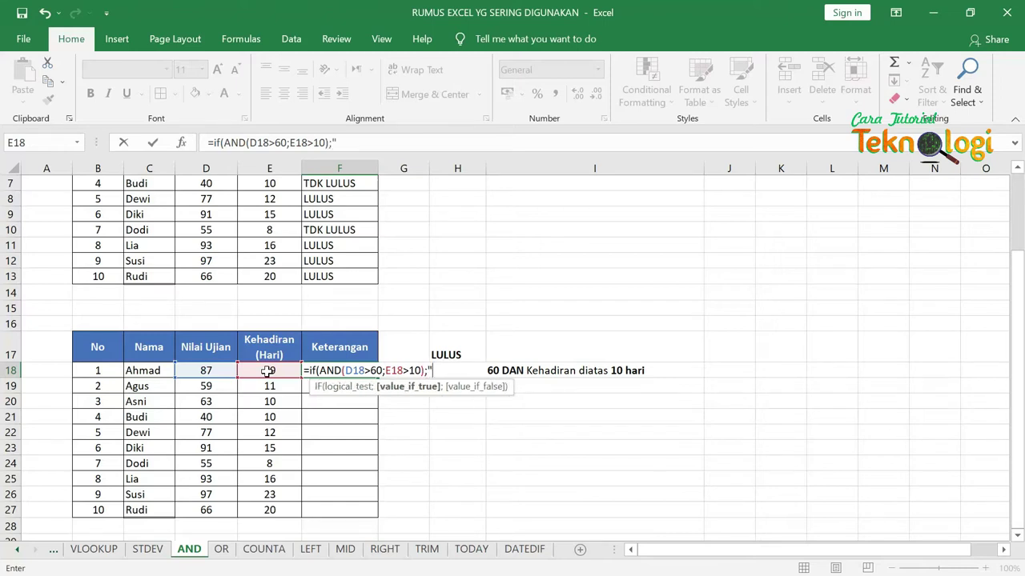
{"action": "type", "text": "ulus\""}
{"action": "type", "text": ";"}
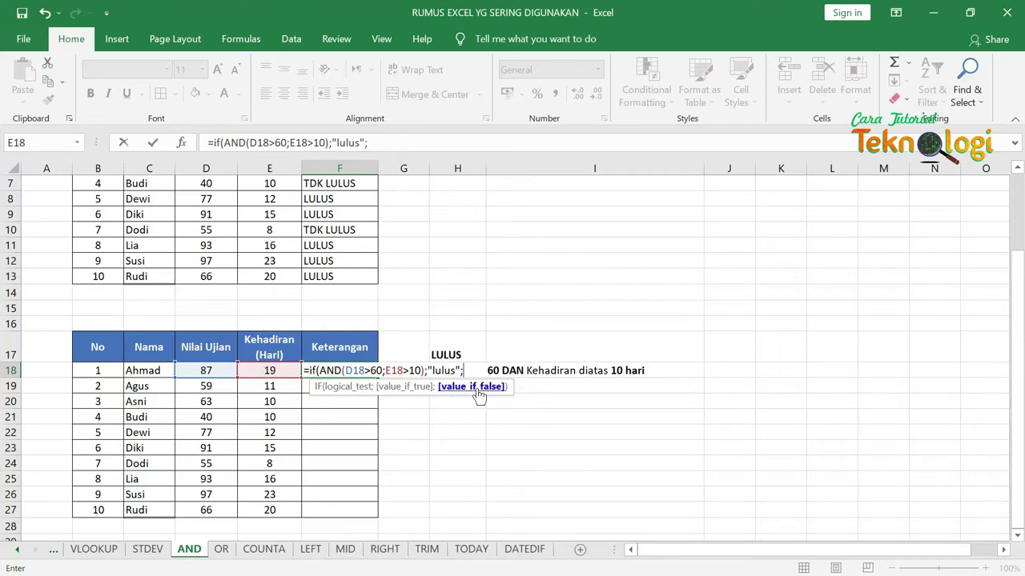
Complete it with uppercase "LULUS" and "TDK LULUS" texts and commit the formula in F18.
{"action": "type", "text": "\"tdk l"}
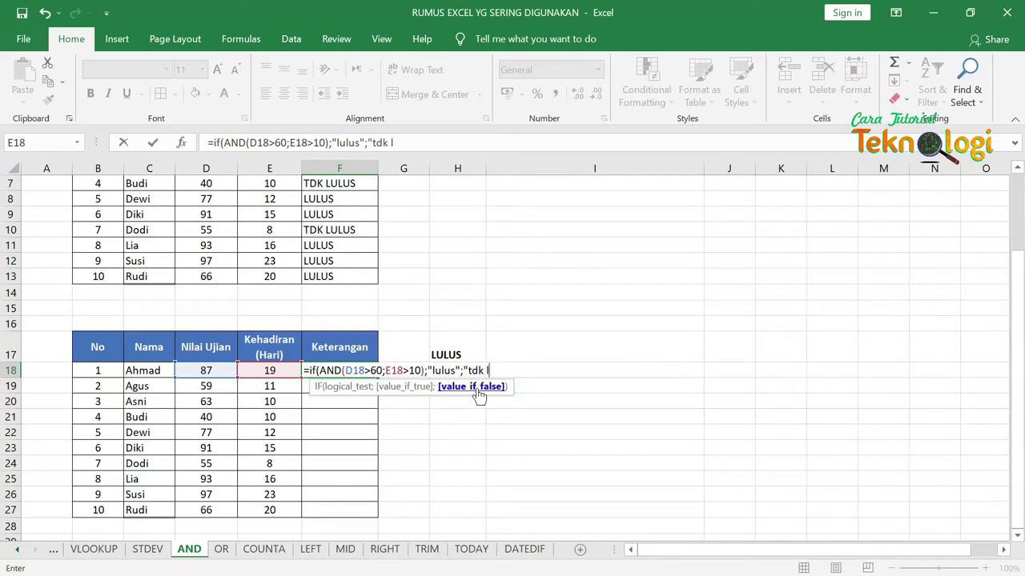
{"action": "key", "text": "BackSpace"}
{"action": "key", "text": "BackSpace"}
{"action": "type", "text": "lulus"}
{"action": "key", "text": "BackSpace"}
{"action": "key", "text": "BackSpace"}
{"action": "key", "text": "BackSpace"}
{"action": "key", "text": "BackSpace"}
{"action": "key", "text": "BackSpace"}
{"action": "key", "text": "BackSpace"}
{"action": "key", "text": "BackSpace"}
{"action": "key", "text": "BackSpace"}
{"action": "key", "text": "BackSpace"}
{"action": "type", "text": "TDK LULUS"}
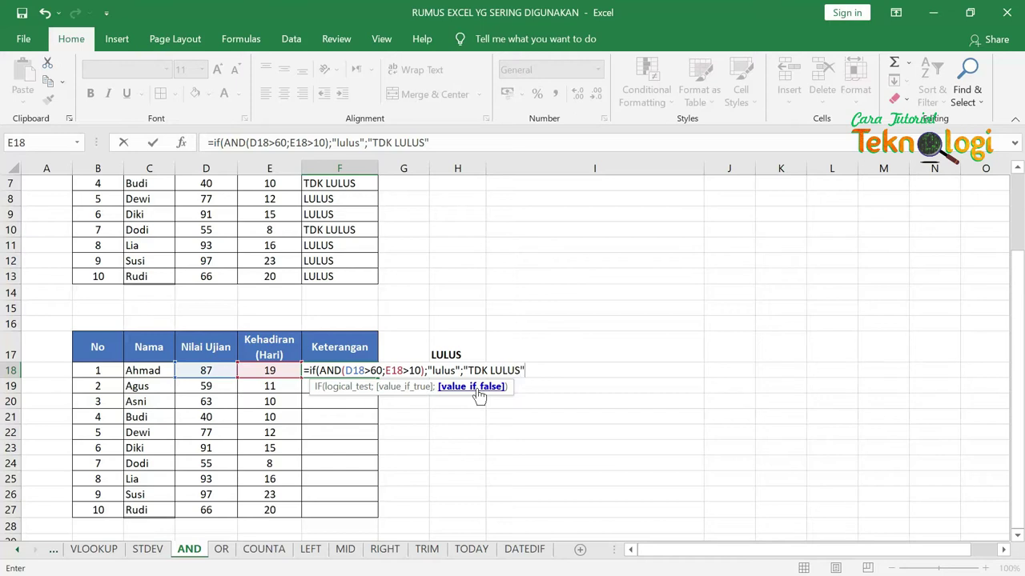
{"action": "left_click", "coordinate": [454, 370]}
{"action": "key", "text": "BackSpace"}
{"action": "key", "text": "BackSpace"}
{"action": "key", "text": "BackSpace"}
{"action": "key", "text": "BackSpace"}
{"action": "key", "text": "BackSpace"}
{"action": "type", "text": "LULUS"}
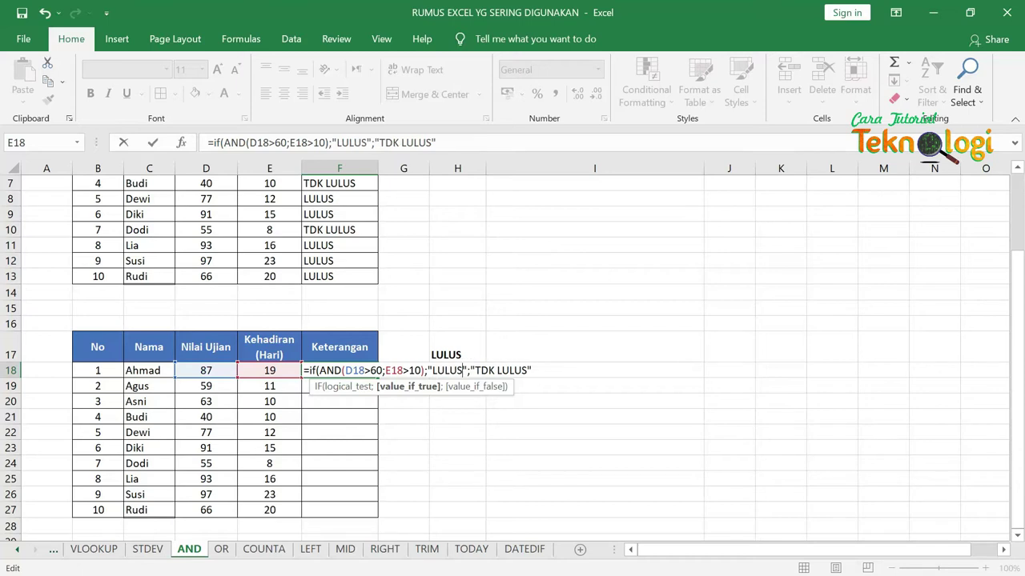
{"action": "left_click", "coordinate": [546, 372]}
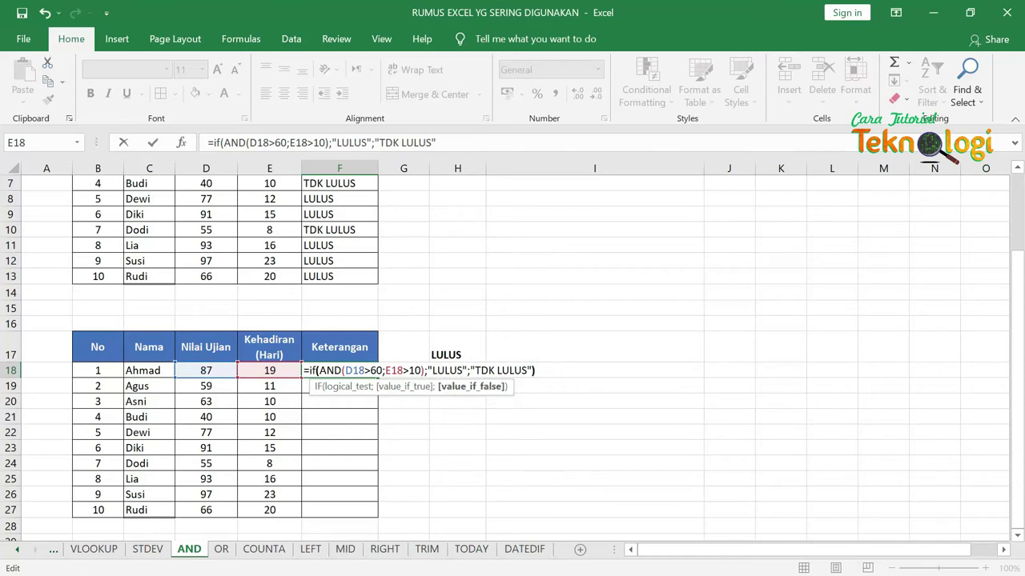
{"action": "type", "text": ")"}
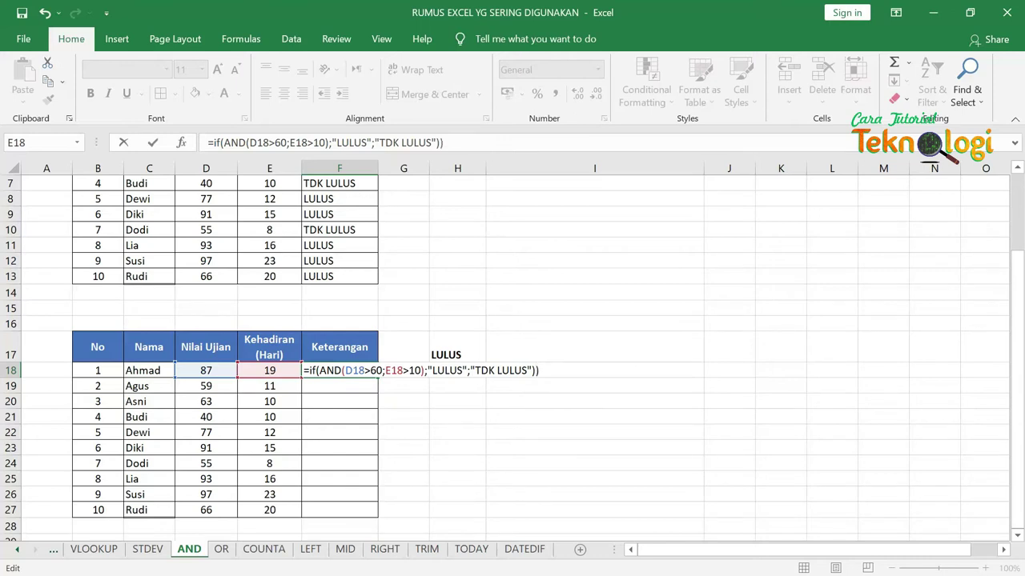
{"action": "key", "text": "Return"}
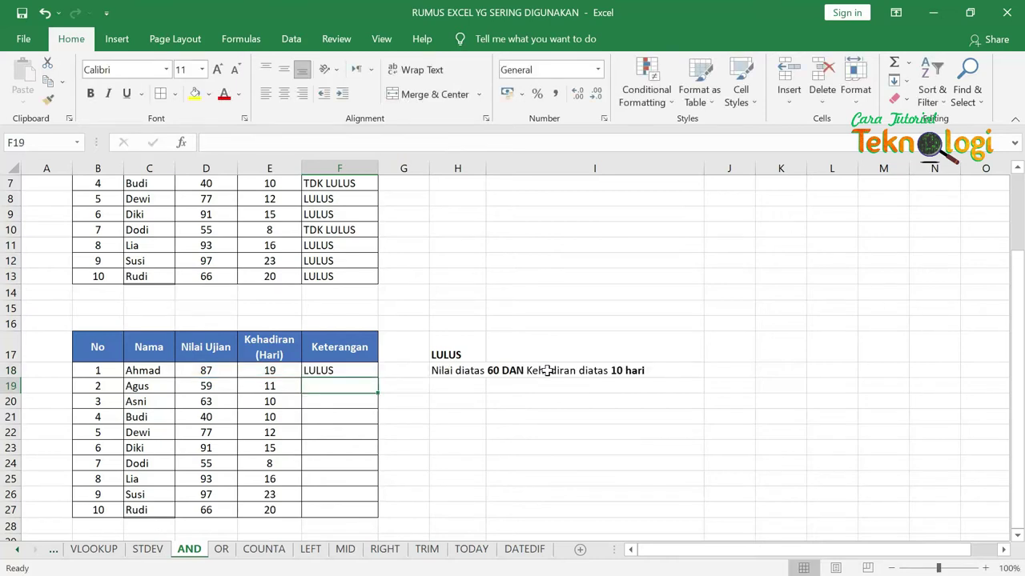
{"action": "left_click", "coordinate": [357, 371]}
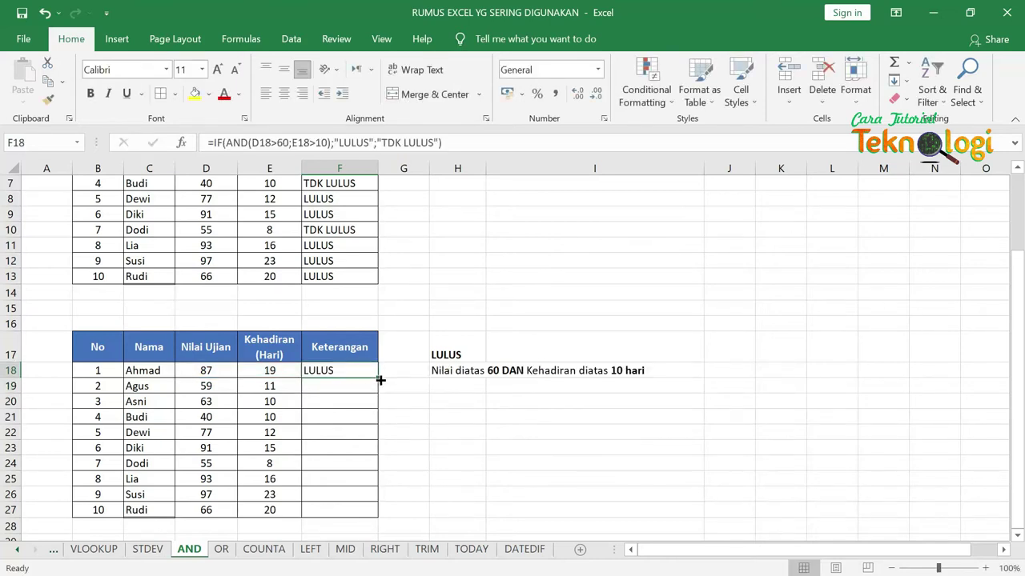
Fill the pass/fail formula from F18 down to F27 and spot-check rows 19 and 20.
{"action": "left_click_drag", "start_coordinate": [380, 380], "coordinate": [392, 528]}
{"action": "left_click", "coordinate": [360, 386]}
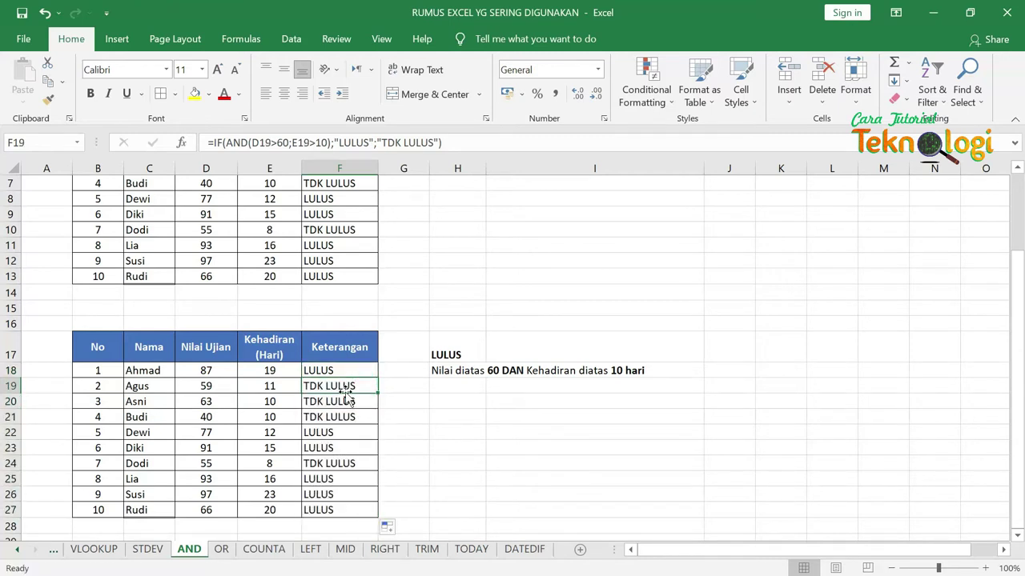
{"action": "left_click", "coordinate": [215, 386]}
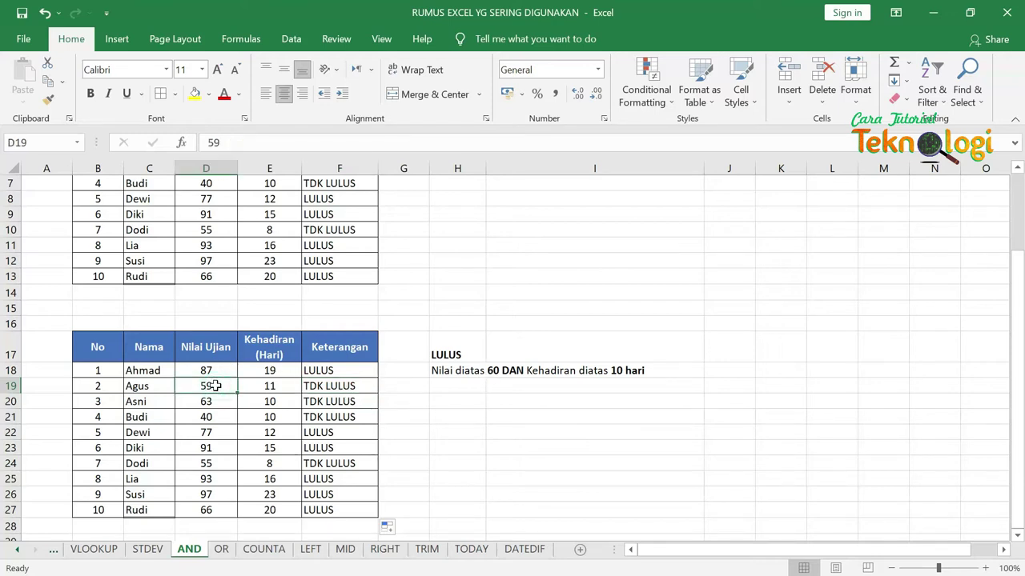
{"action": "left_click", "coordinate": [345, 405]}
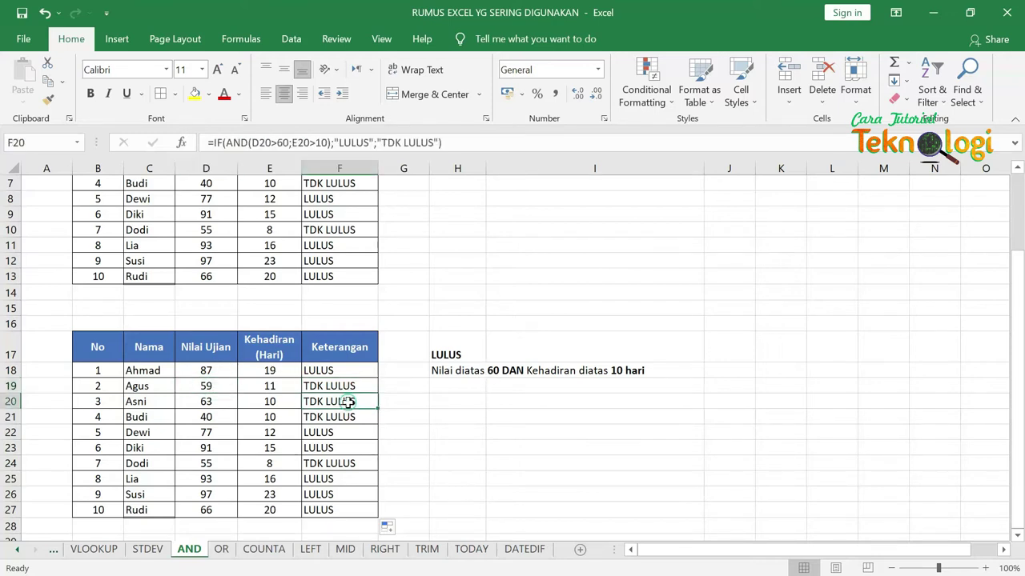
{"action": "left_click", "coordinate": [222, 403]}
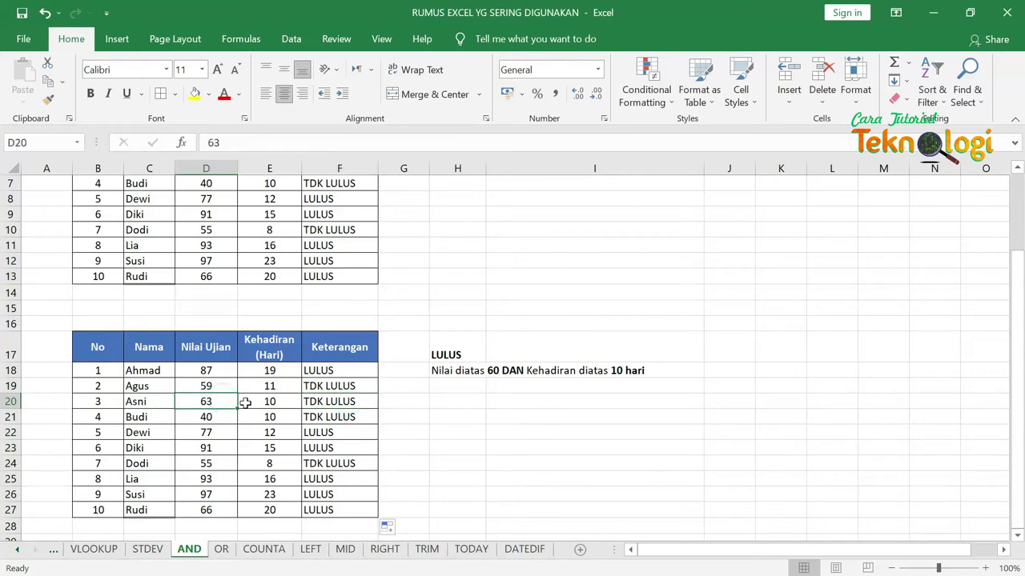
{"action": "left_click", "coordinate": [282, 406]}
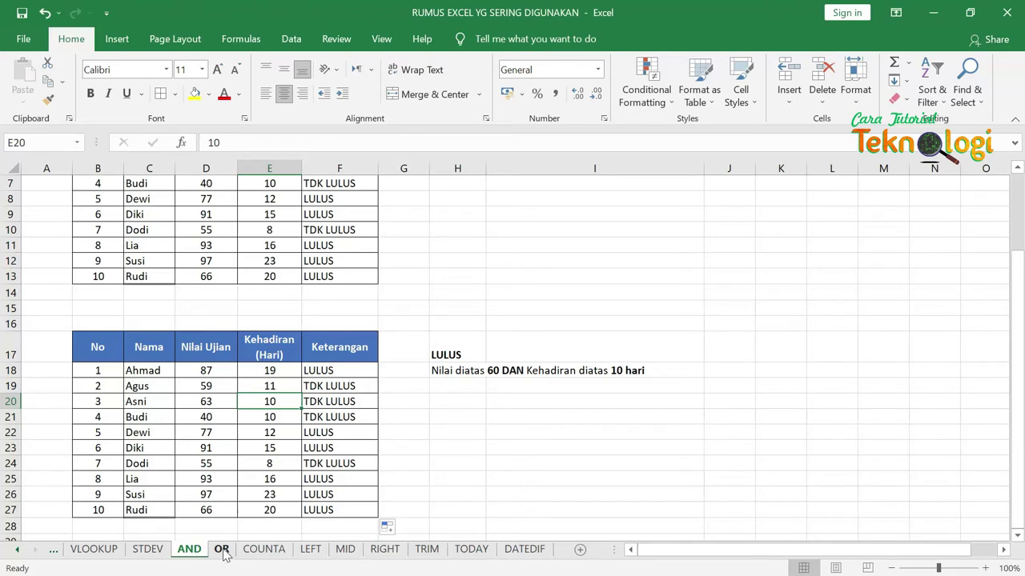
Open the OR sheet and inspect the Keterangan (AND) formulas, such as F6.
{"action": "left_click", "coordinate": [222, 550]}
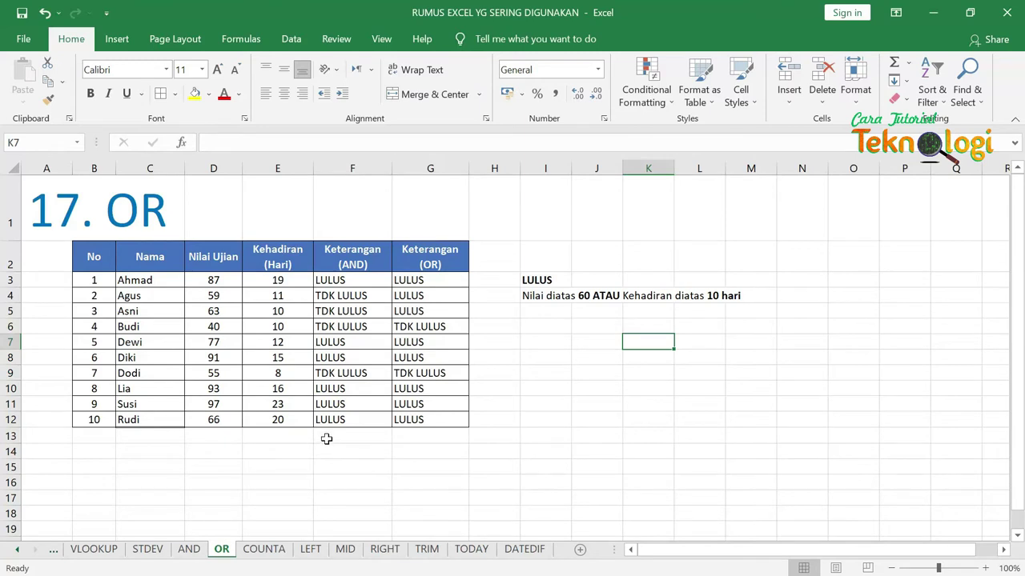
{"action": "left_click", "coordinate": [339, 276]}
{"action": "left_click", "coordinate": [349, 319]}
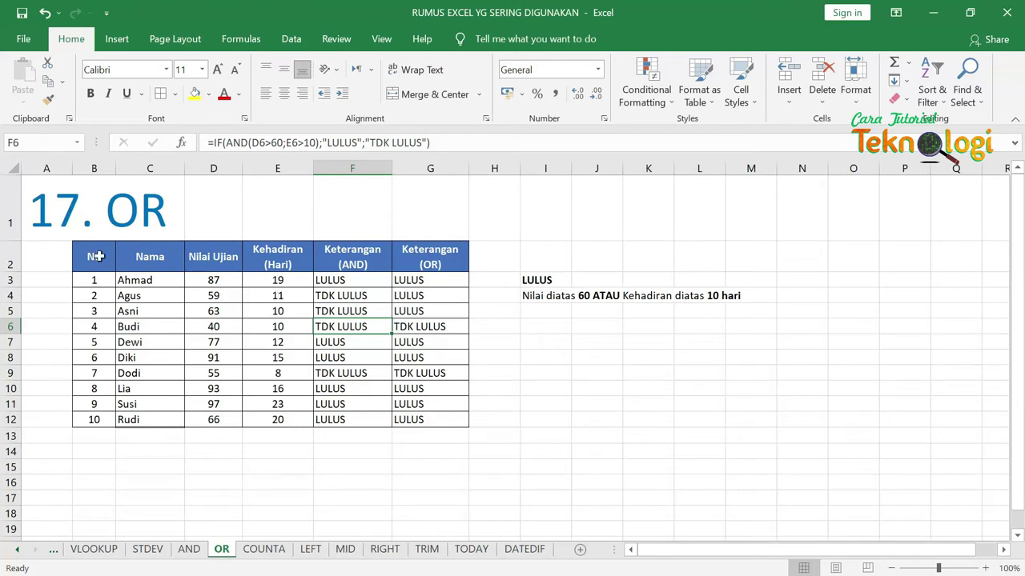
Copy the OR table B2:M12 to B16 and clear the copied OR results in G17:G26.
{"action": "left_click_drag", "start_coordinate": [89, 256], "coordinate": [728, 417]}
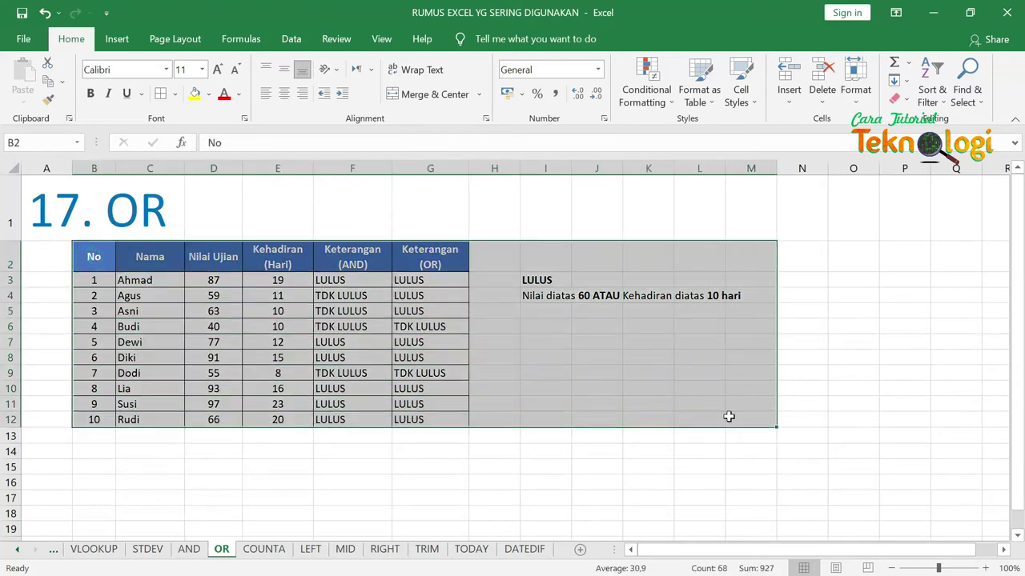
{"action": "key", "text": "ctrl+c"}
{"action": "scroll", "coordinate": [252, 373], "scroll_direction": "down", "scroll_amount": 2}
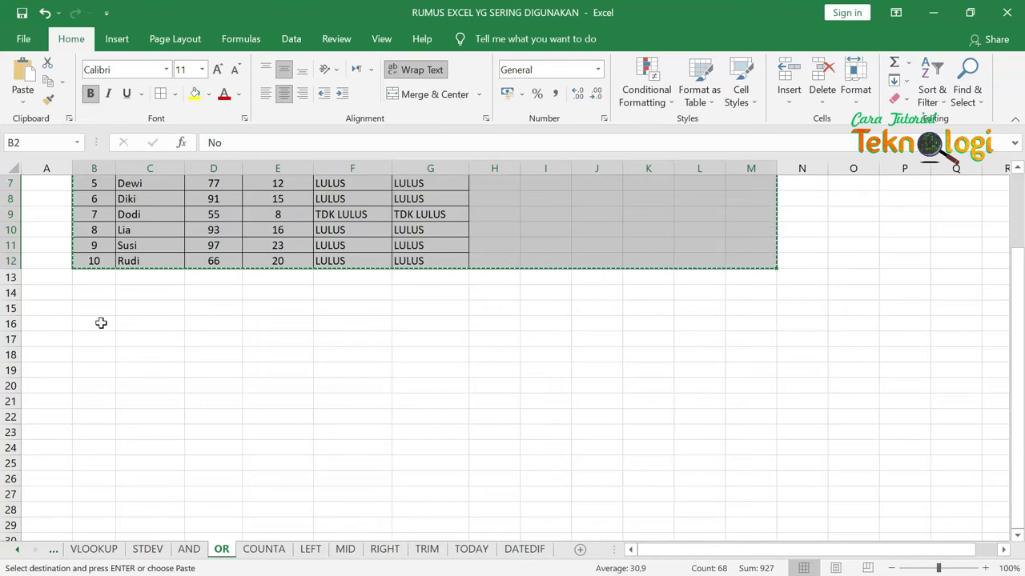
{"action": "left_click", "coordinate": [96, 322]}
{"action": "key", "text": "ctrl+v"}
{"action": "scroll", "coordinate": [480, 352], "scroll_direction": "down", "scroll_amount": 1}
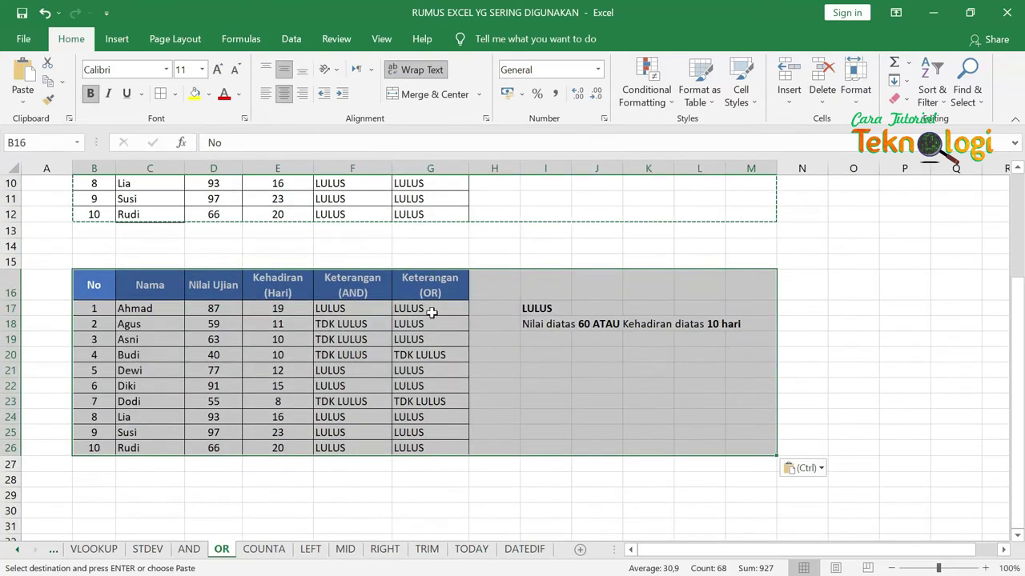
{"action": "left_click_drag", "start_coordinate": [432, 310], "coordinate": [446, 449]}
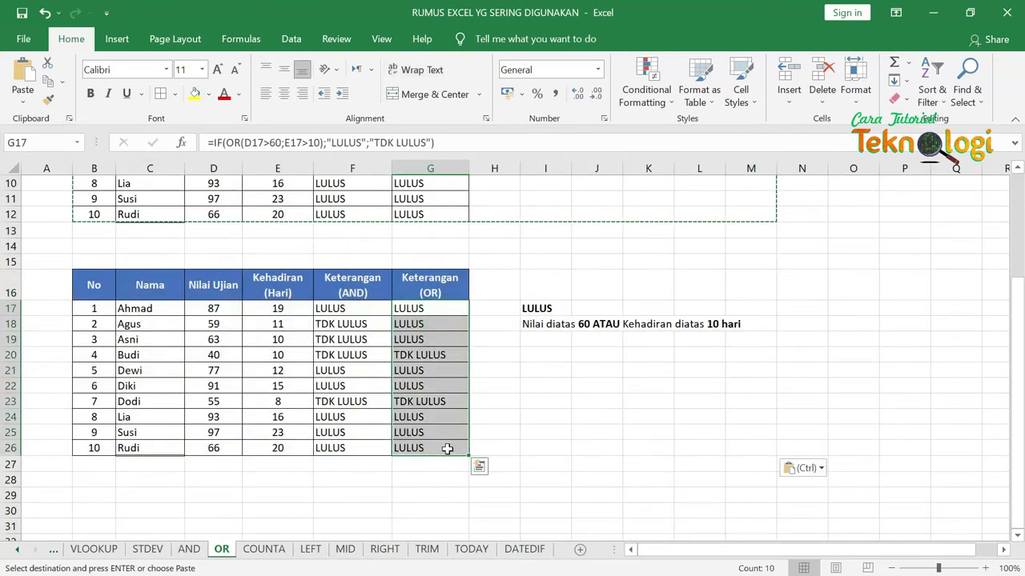
{"action": "key", "text": "Delete"}
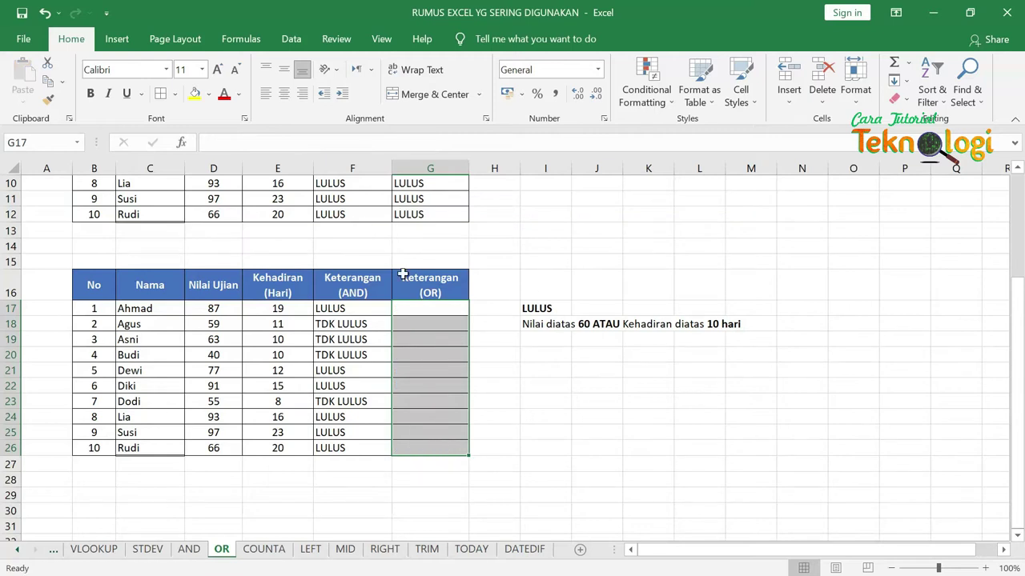
{"action": "left_click", "coordinate": [344, 288]}
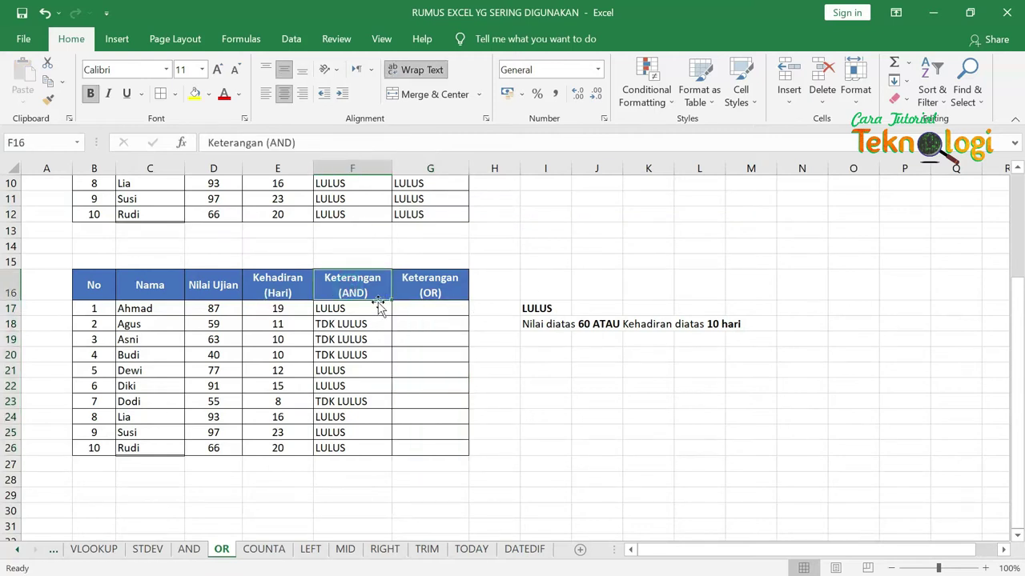
{"action": "left_click", "coordinate": [415, 309]}
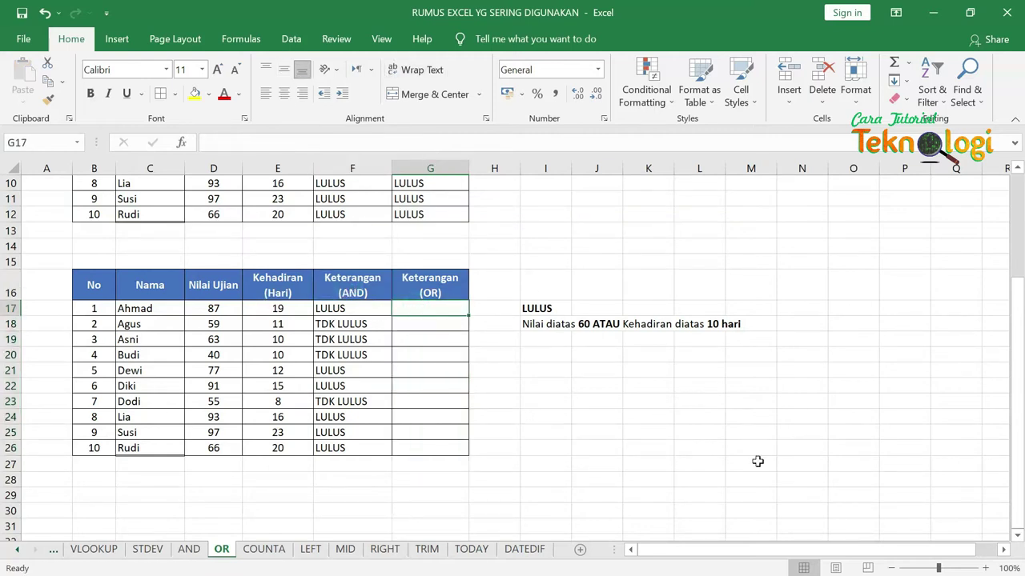
Enter =IF(OR(D17>60;E17>10);"LULUS";"TDK LULUS") in G17, referencing D17 and E17.
{"action": "type", "text": "="}
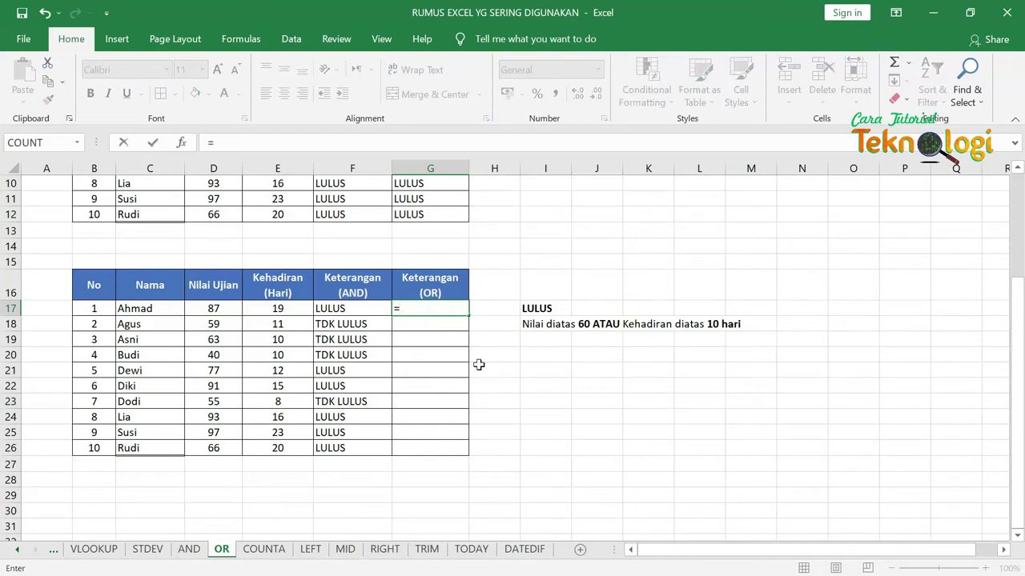
{"action": "left_click", "coordinate": [213, 309]}
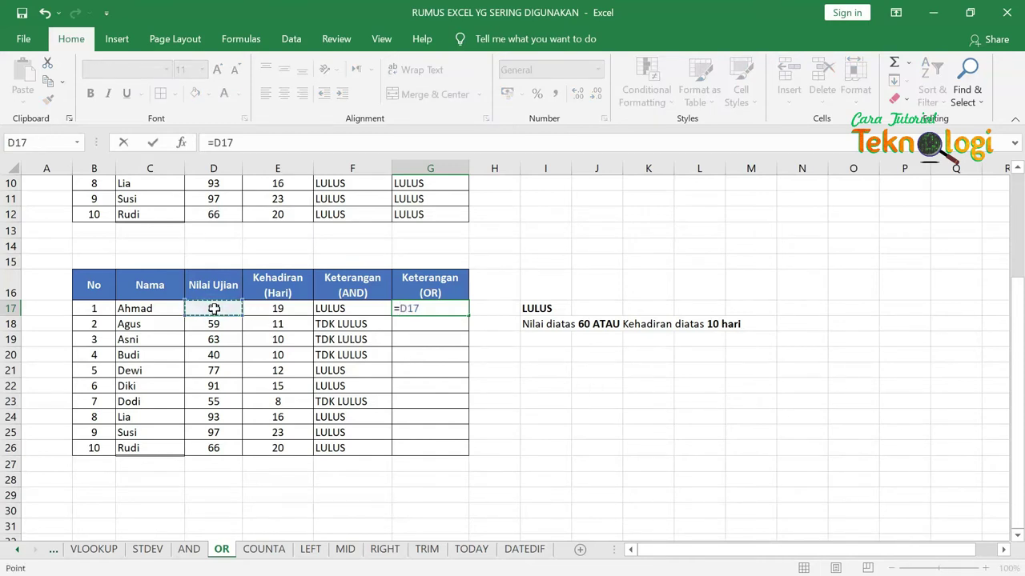
{"action": "key", "text": "BackSpace"}
{"action": "key", "text": "BackSpace"}
{"action": "key", "text": "BackSpace"}
{"action": "type", "text": "IF("}
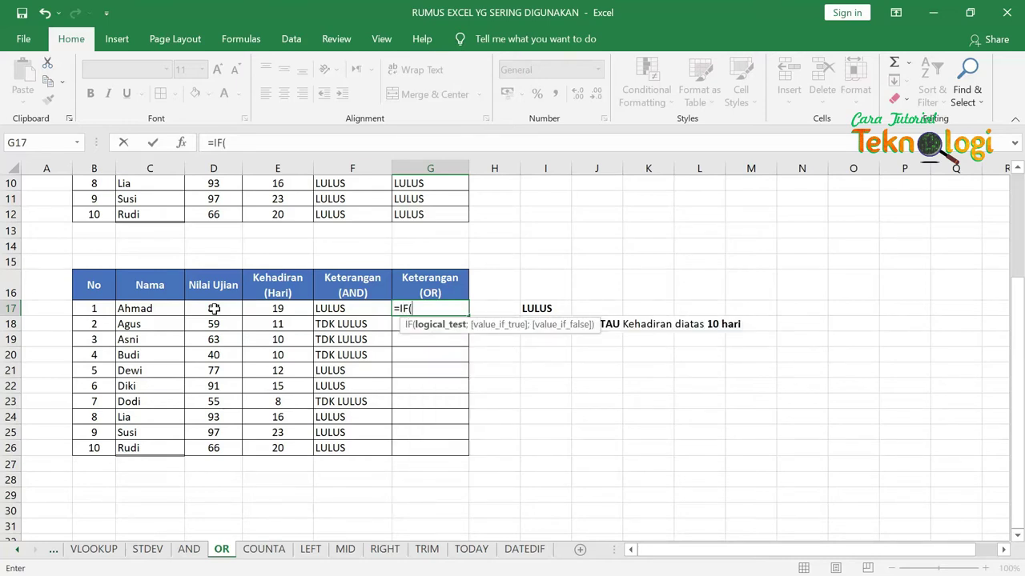
{"action": "type", "text": "or"}
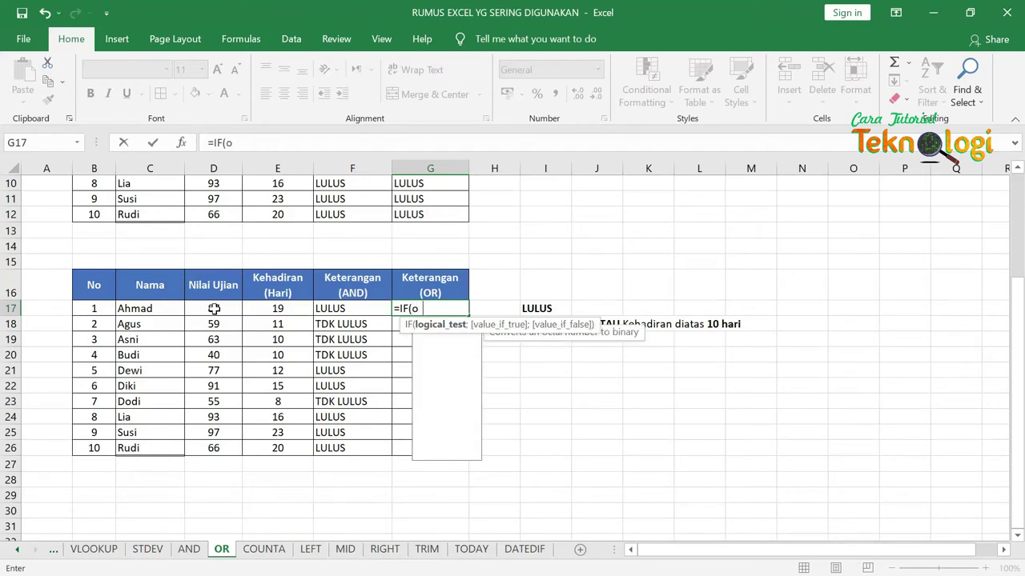
{"action": "key", "text": "BackSpace"}
{"action": "key", "text": "BackSpace"}
{"action": "type", "text": "OR"}
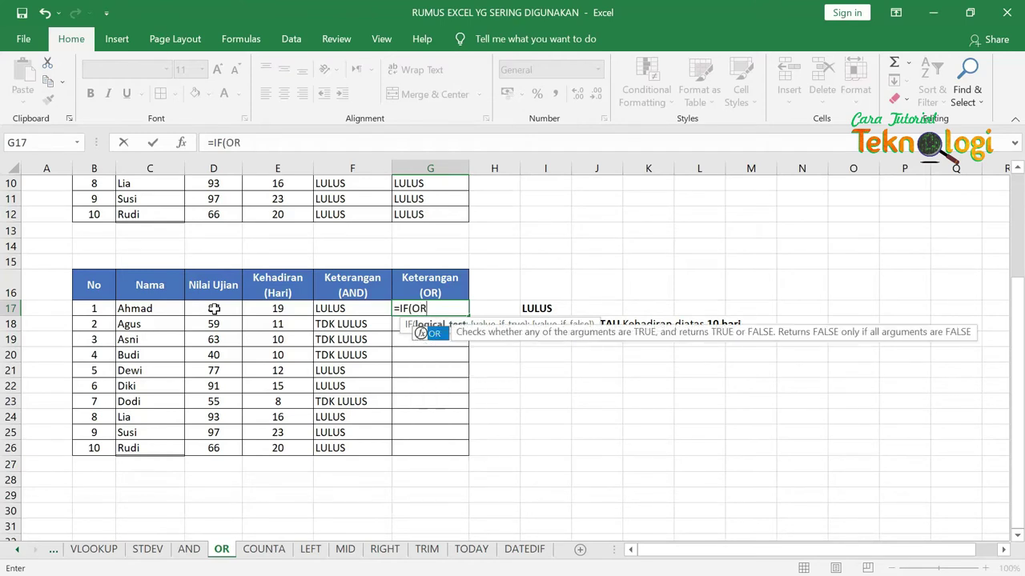
{"action": "type", "text": "("}
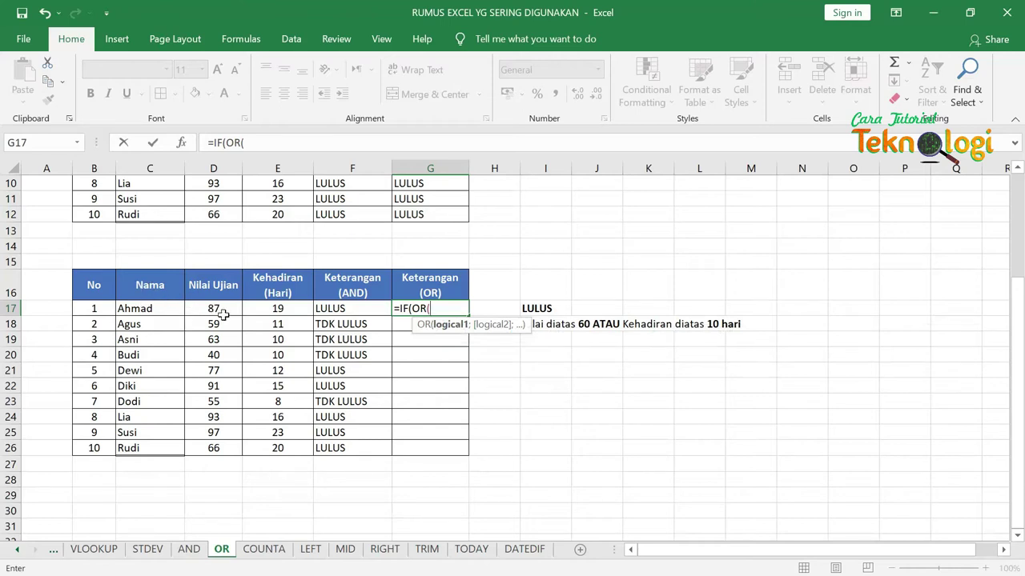
{"action": "left_click", "coordinate": [214, 306]}
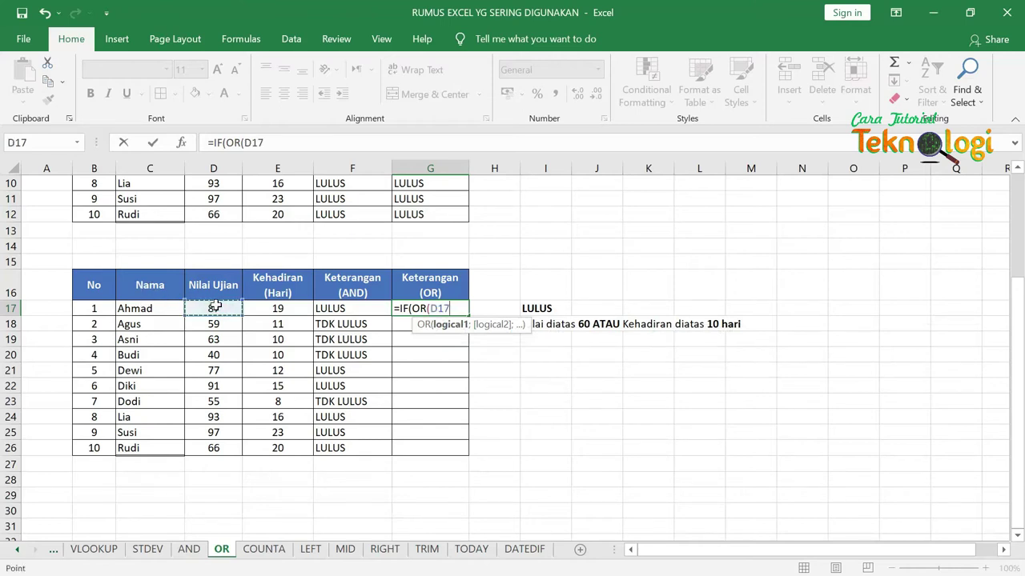
{"action": "type", "text": ">"}
{"action": "type", "text": "60"}
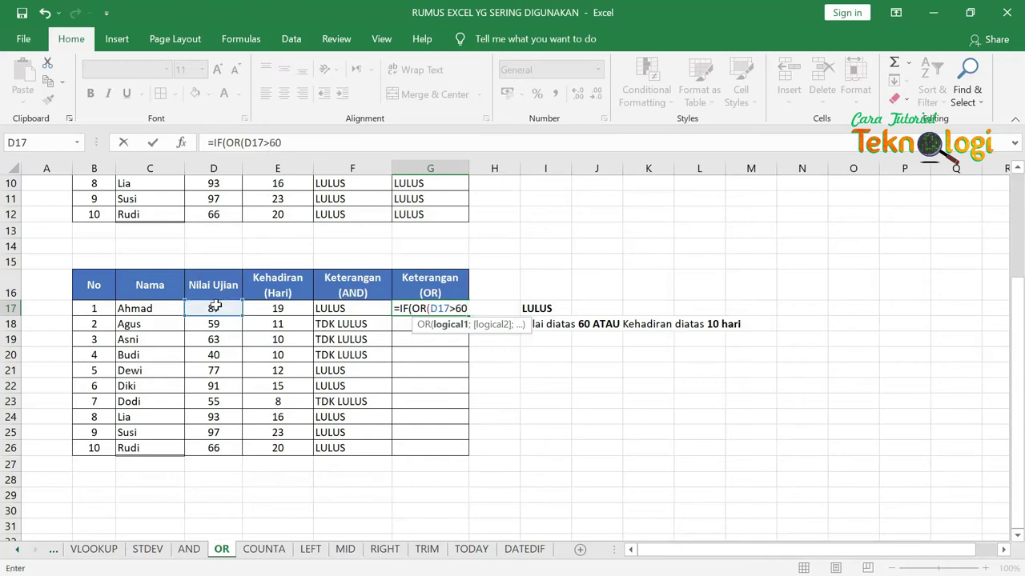
{"action": "type", "text": ";"}
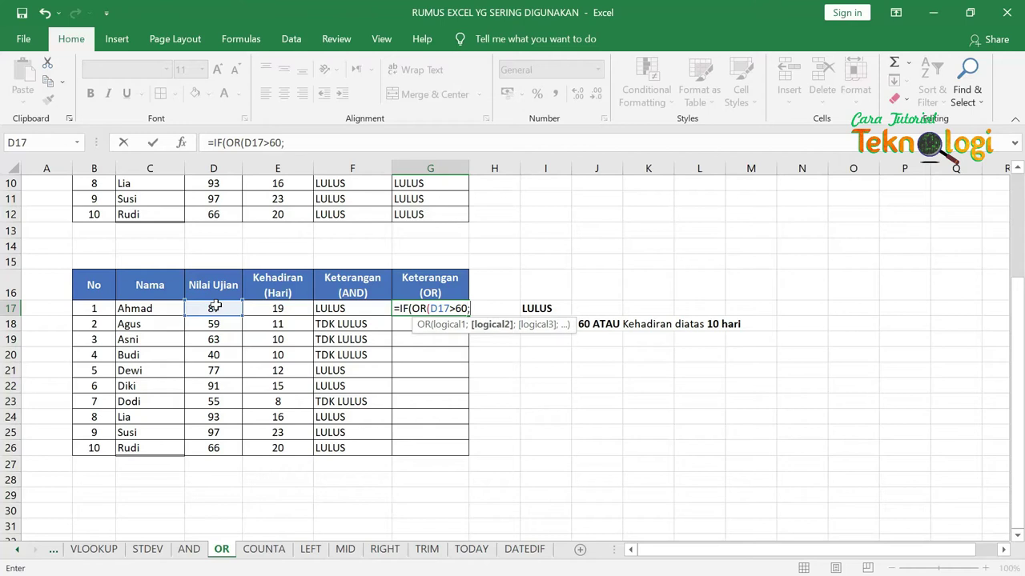
{"action": "left_click", "coordinate": [288, 314]}
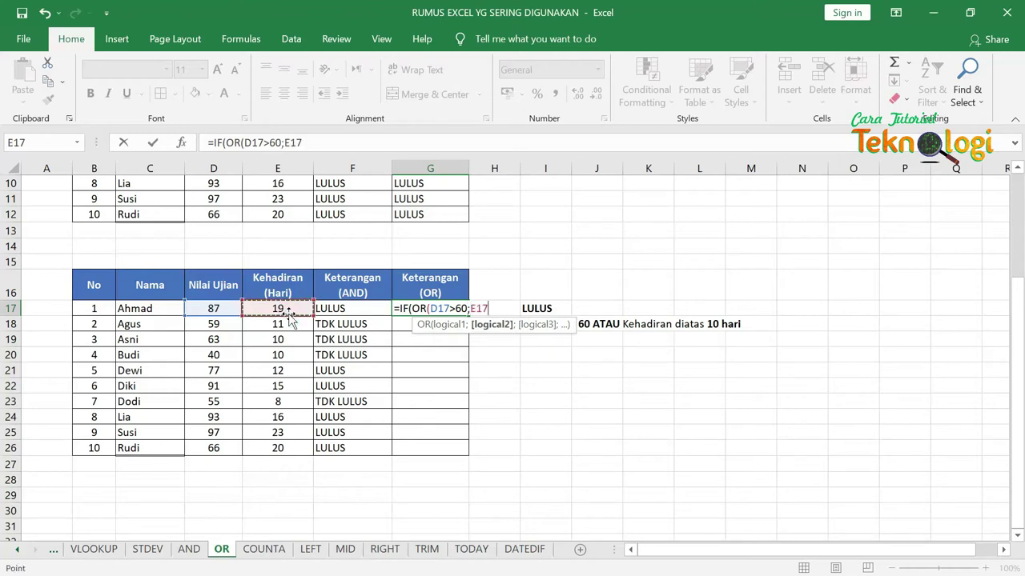
{"action": "type", "text": ">10"}
{"action": "type", "text": ");"}
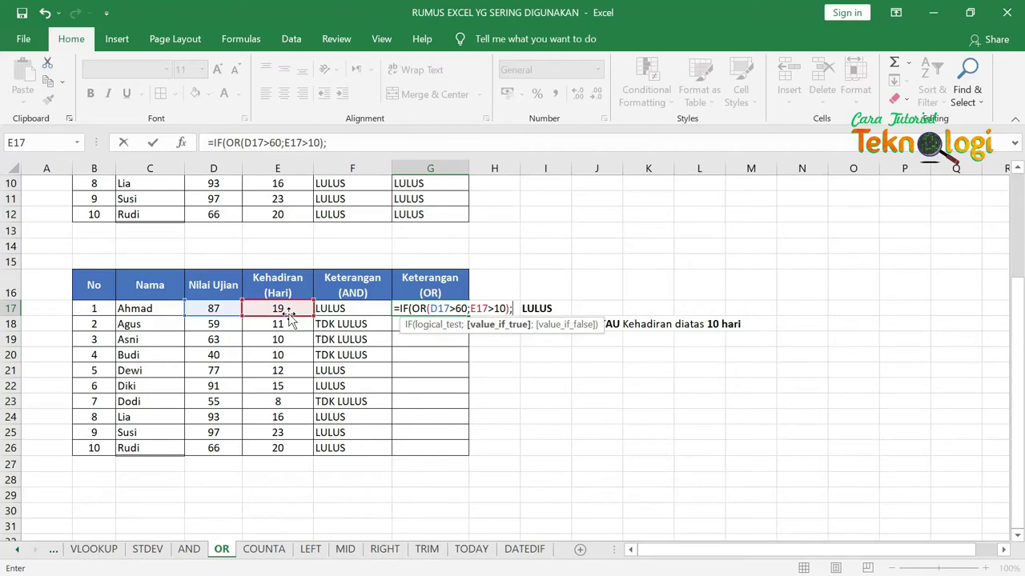
{"action": "type", "text": "\""}
{"action": "type", "text": "lul"}
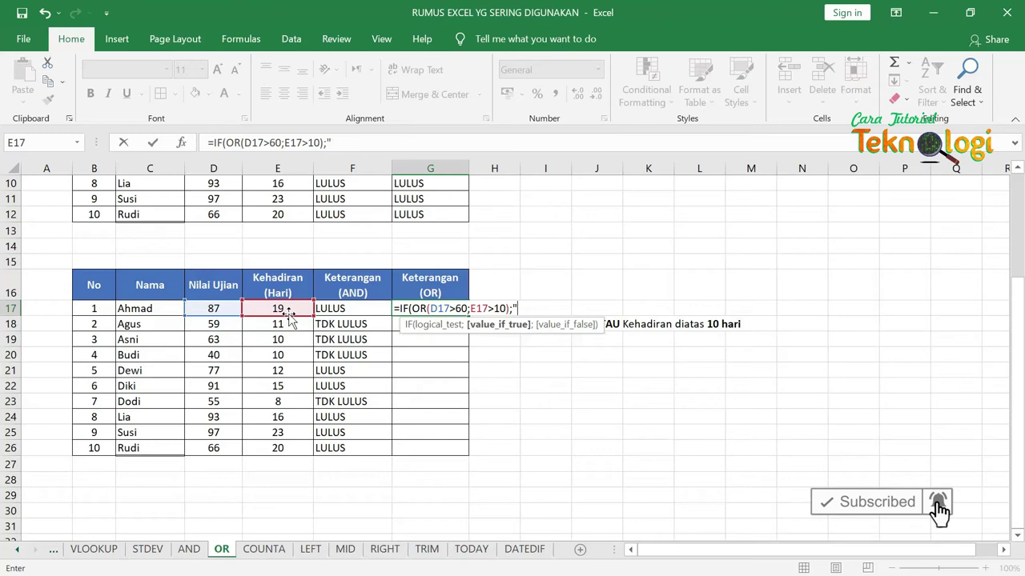
{"action": "type", "text": "L"}
{"action": "type", "text": "ULUS\""}
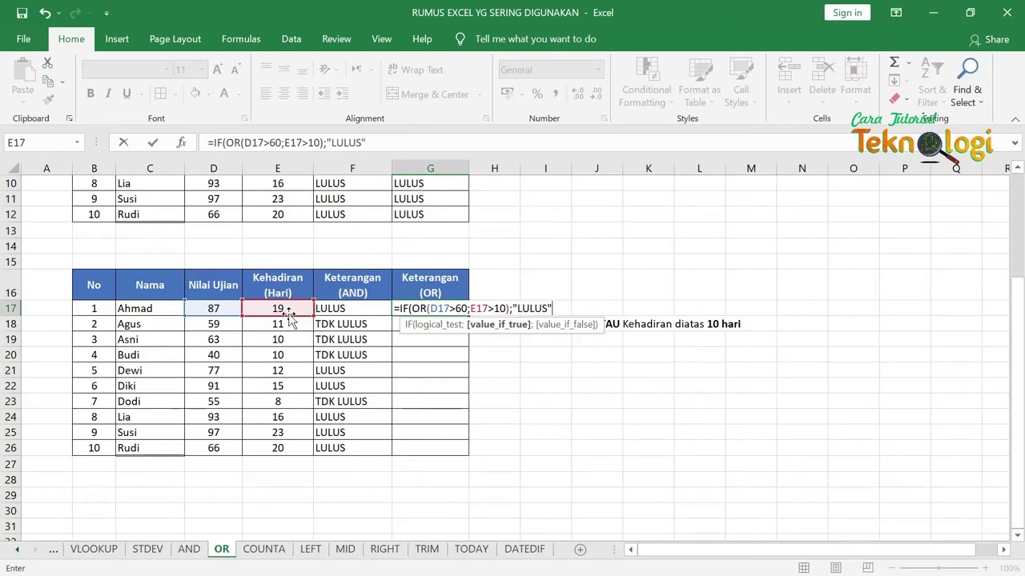
{"action": "type", "text": ";"}
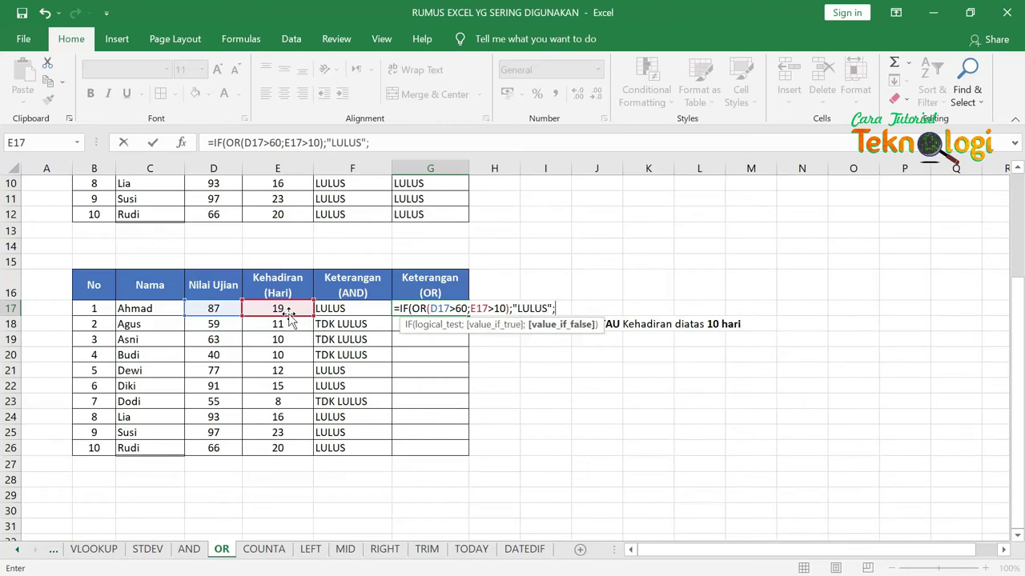
{"action": "type", "text": "TDK"}
{"action": "type", "text": " LULUS"}
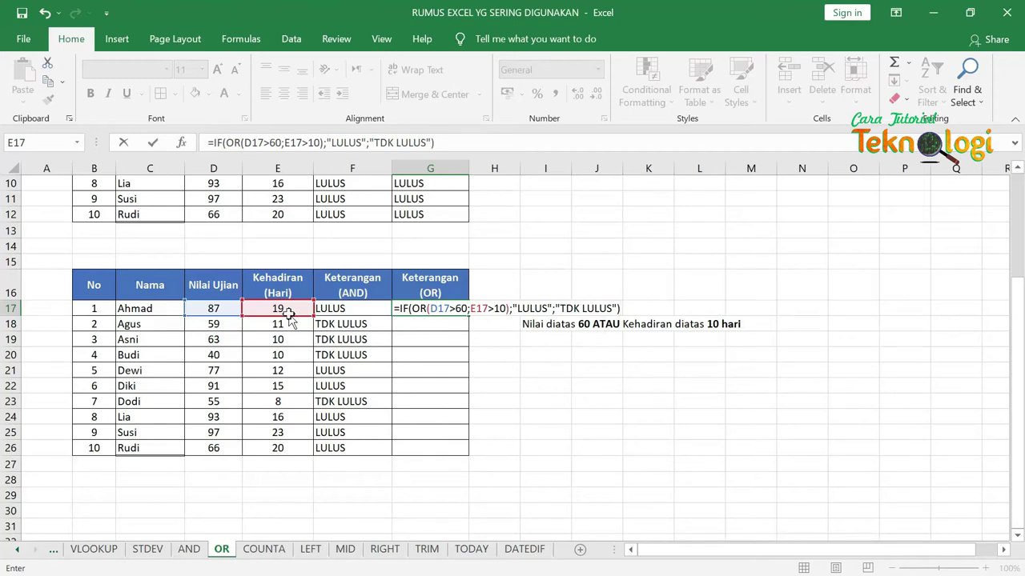
{"action": "key", "text": "Return"}
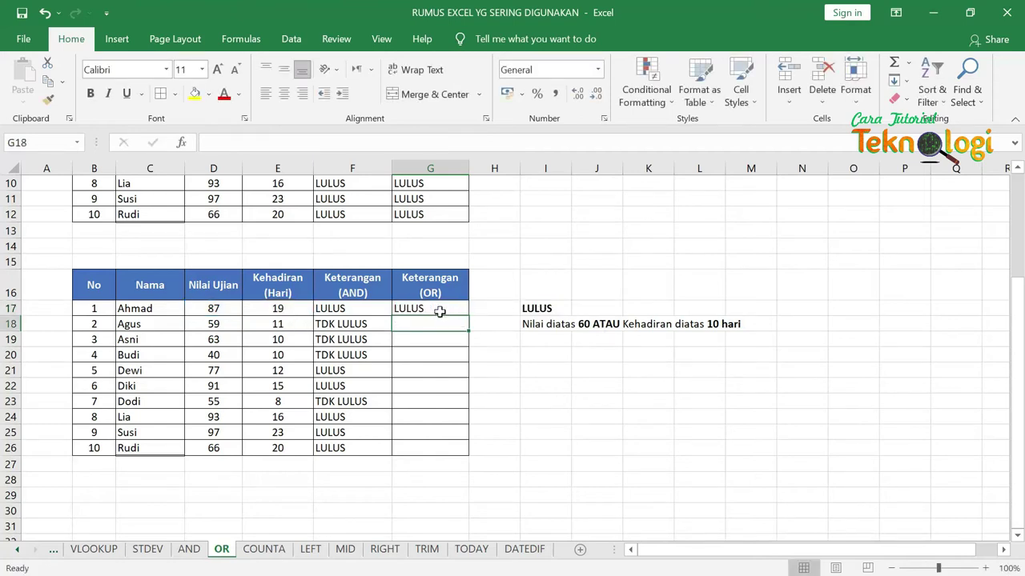
{"action": "left_click", "coordinate": [440, 312]}
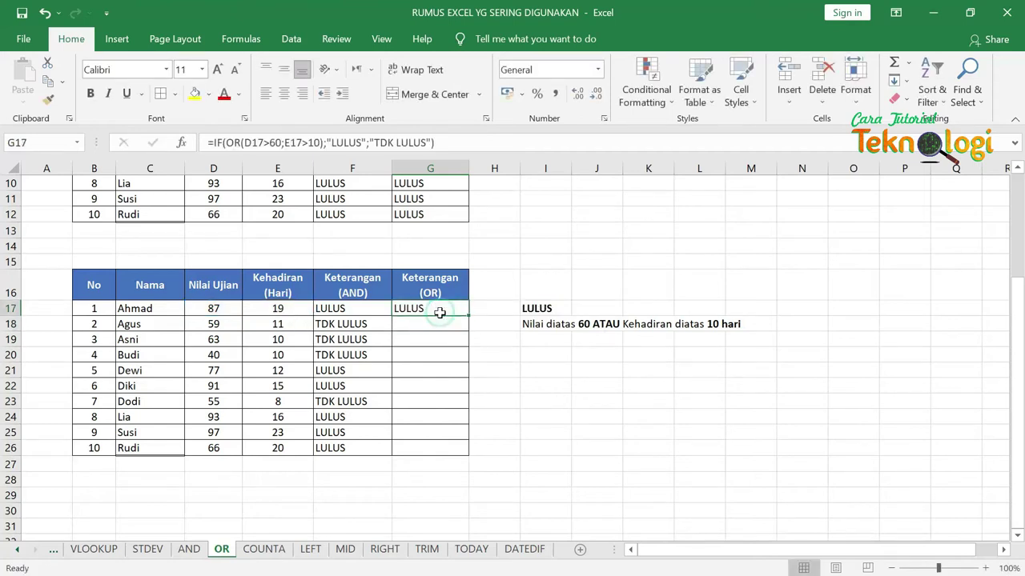
Fill the OR formula from G17 down through G26.
{"action": "left_click", "coordinate": [215, 308]}
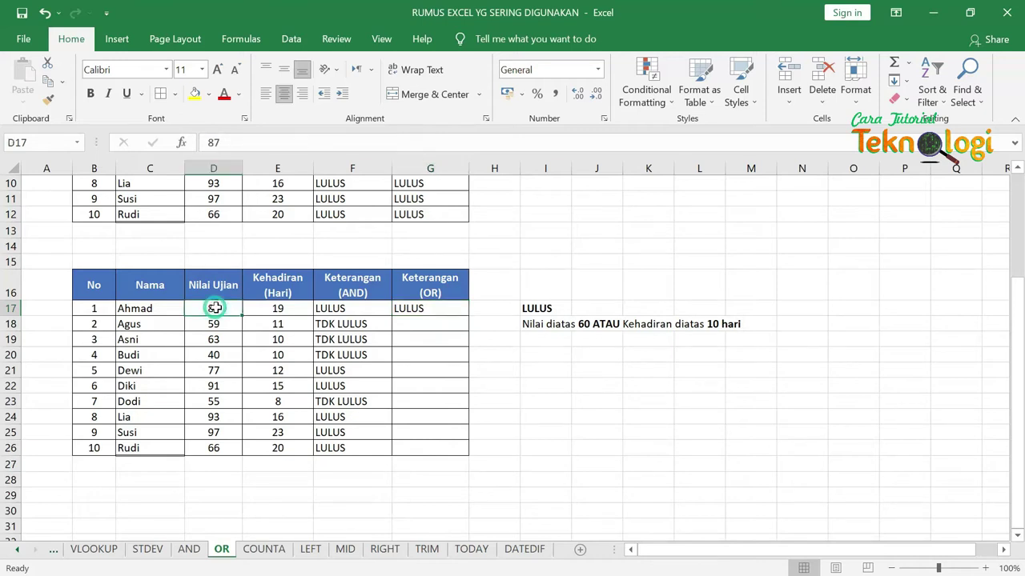
{"action": "left_click", "coordinate": [293, 309]}
{"action": "left_click", "coordinate": [417, 309]}
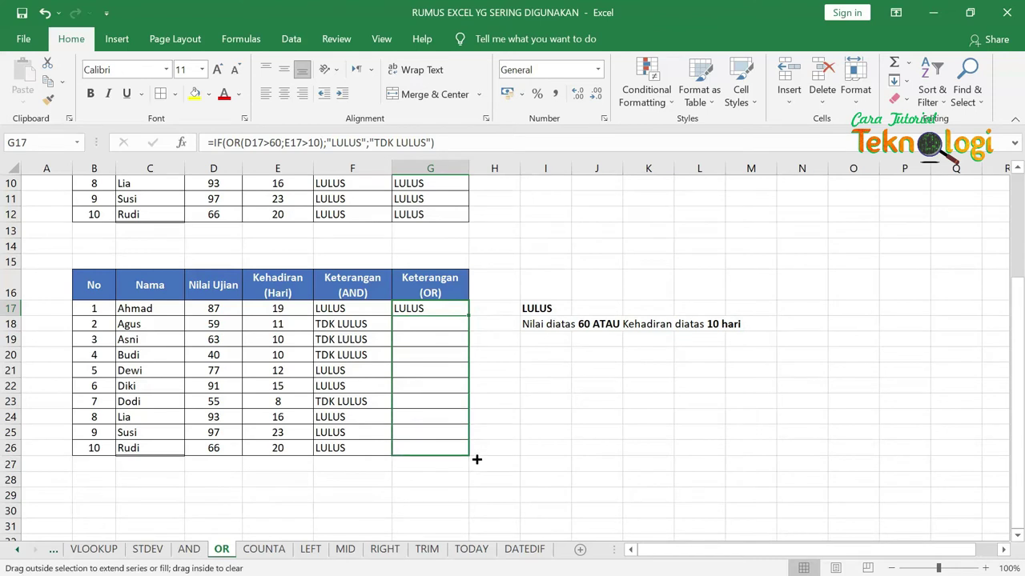
{"action": "left_click_drag", "start_coordinate": [470, 318], "coordinate": [474, 453]}
Verify the OR results for rows 18 and 19 (scores 59 and 63), then go to the COUNTA sheet.
{"action": "left_click", "coordinate": [359, 323]}
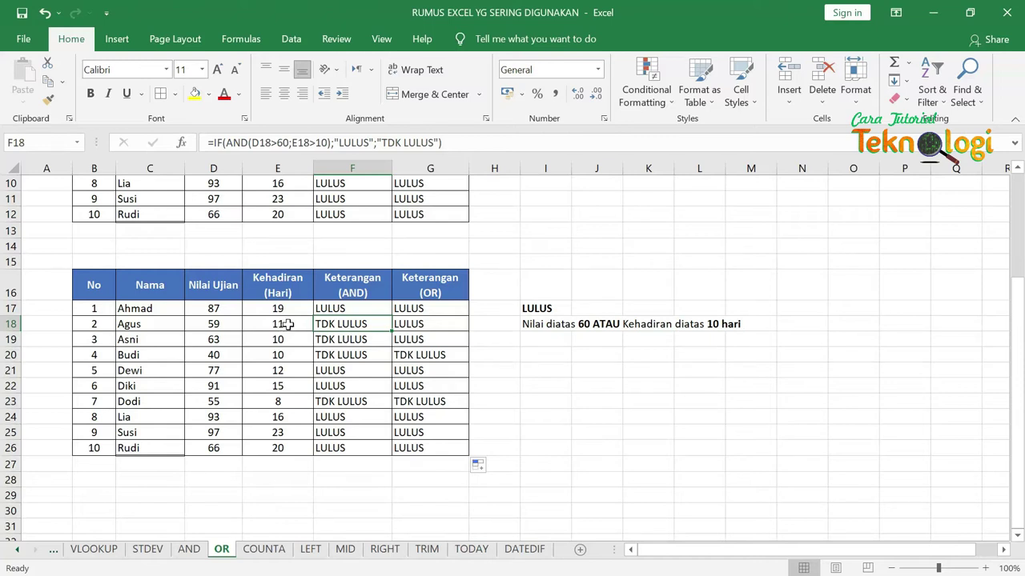
{"action": "left_click", "coordinate": [225, 325]}
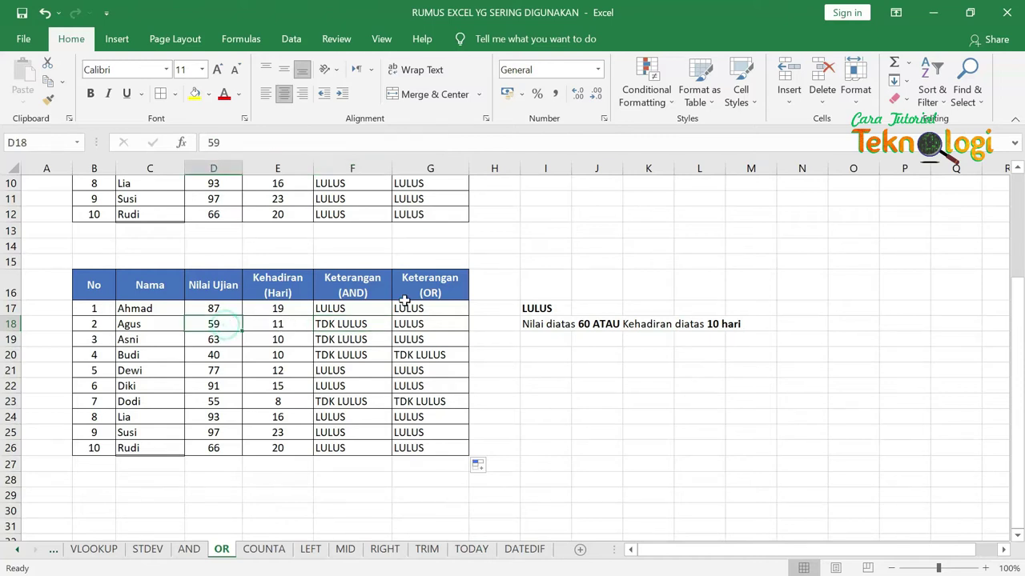
{"action": "left_click", "coordinate": [430, 327]}
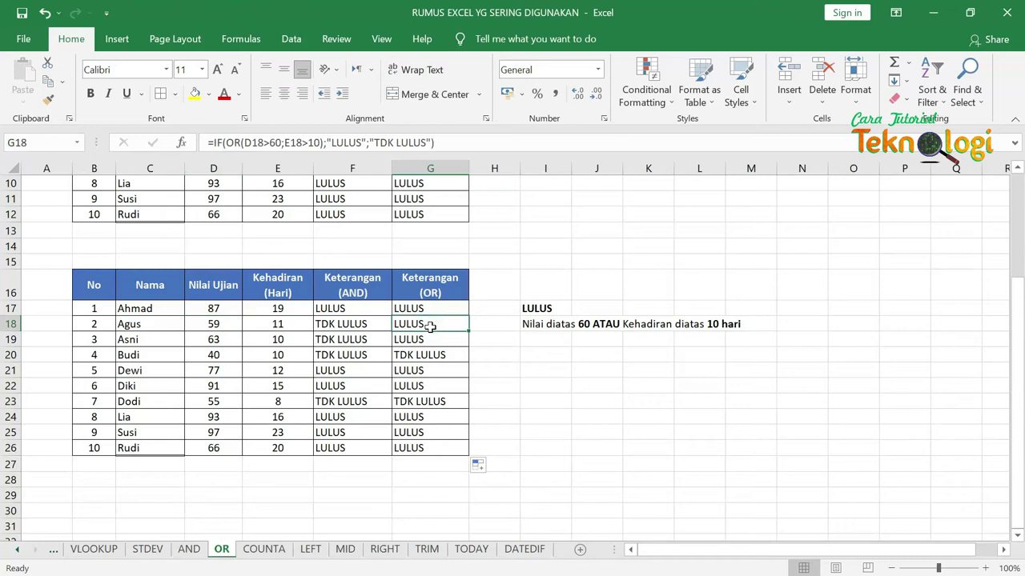
{"action": "left_click", "coordinate": [292, 324]}
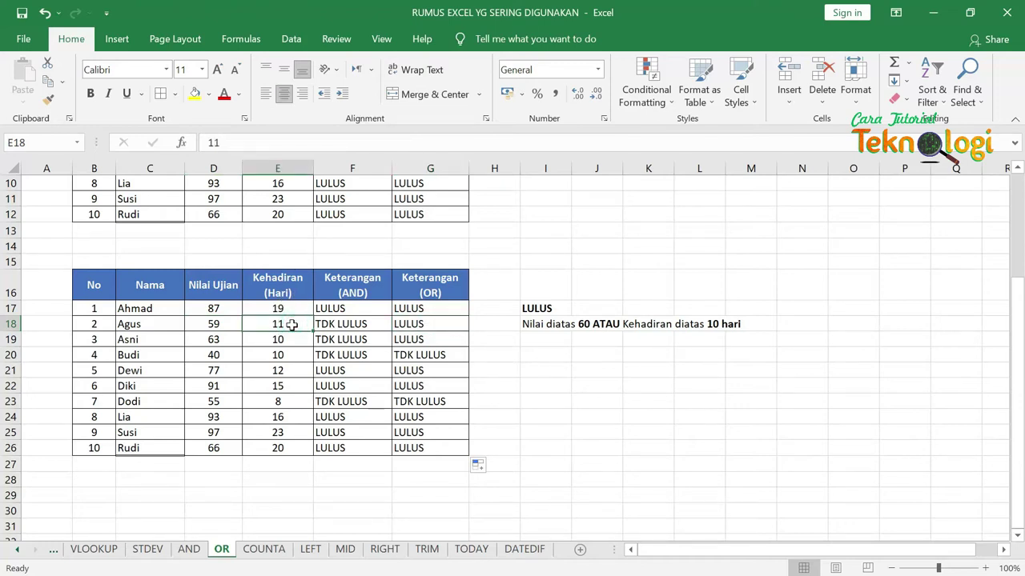
{"action": "left_click", "coordinate": [431, 328]}
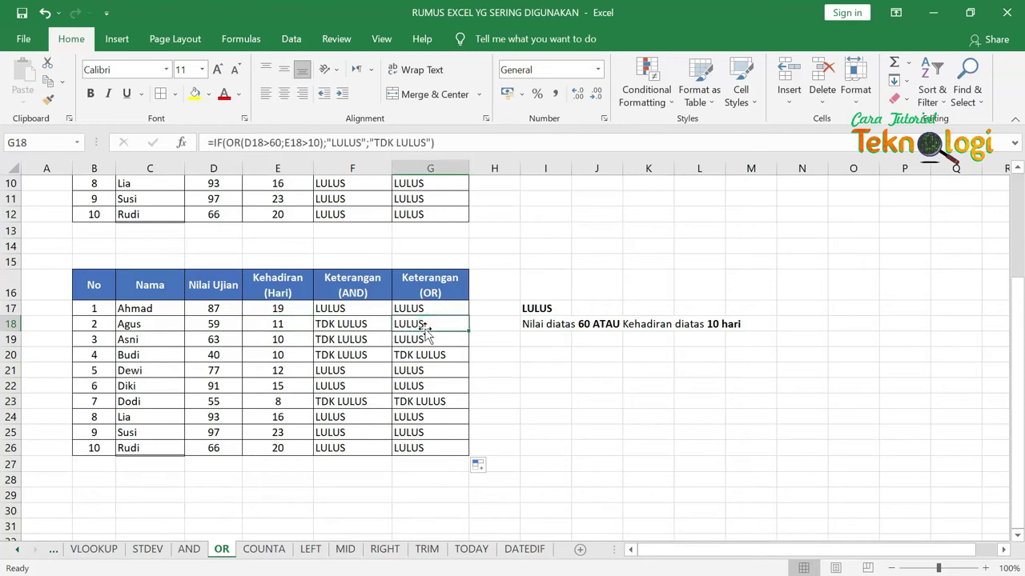
{"action": "left_click", "coordinate": [415, 342]}
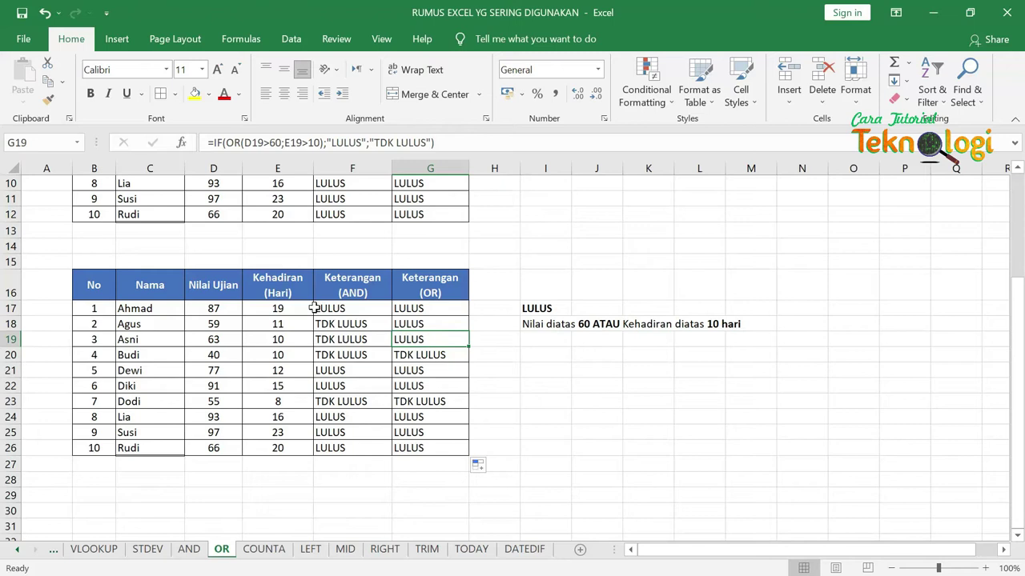
{"action": "left_click", "coordinate": [218, 342]}
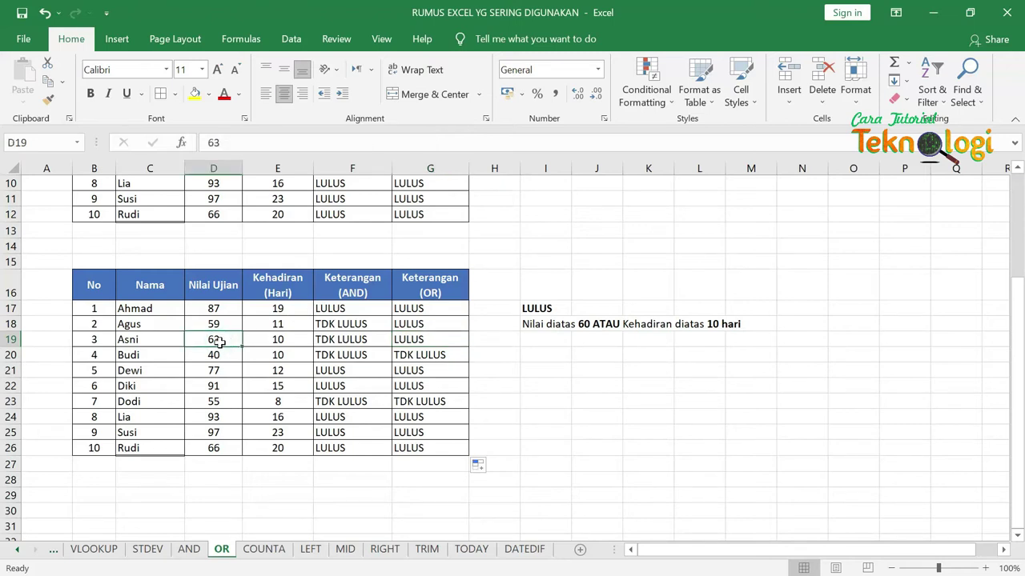
{"action": "left_click", "coordinate": [293, 341]}
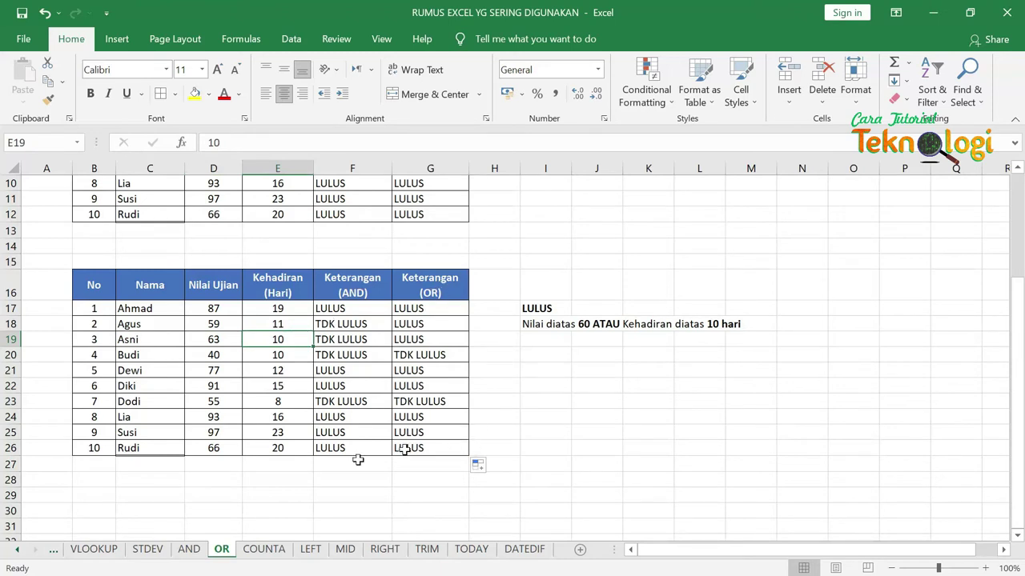
{"action": "left_click", "coordinate": [268, 552]}
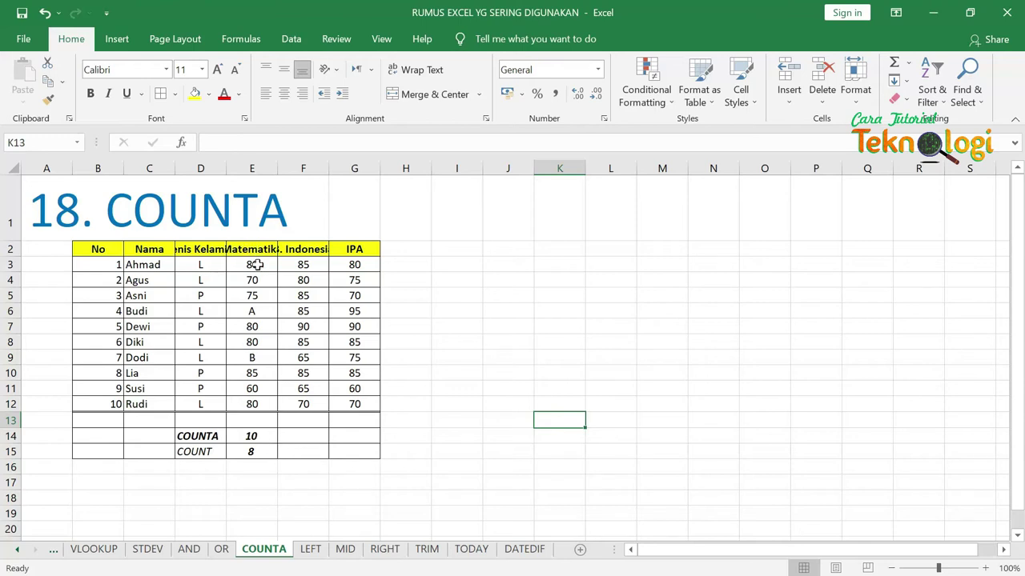
{"action": "left_click_drag", "start_coordinate": [257, 265], "coordinate": [269, 404]}
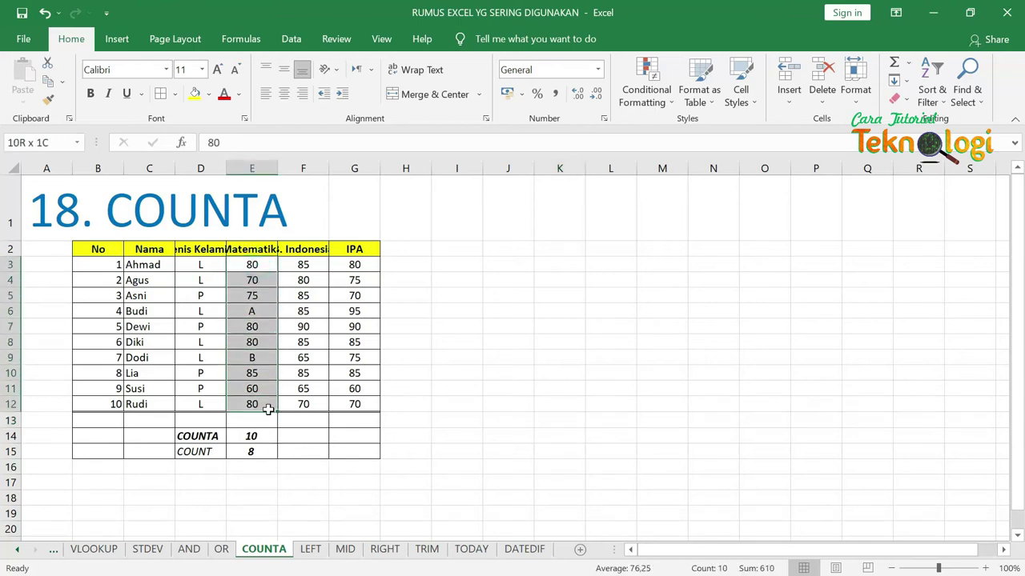
{"action": "left_click", "coordinate": [254, 266]}
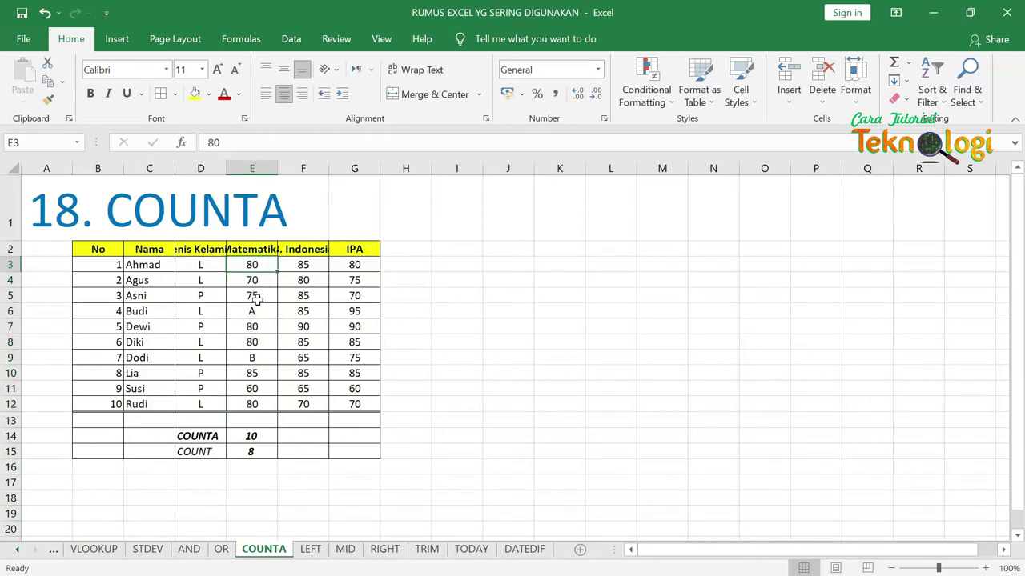
{"action": "left_click", "coordinate": [267, 434]}
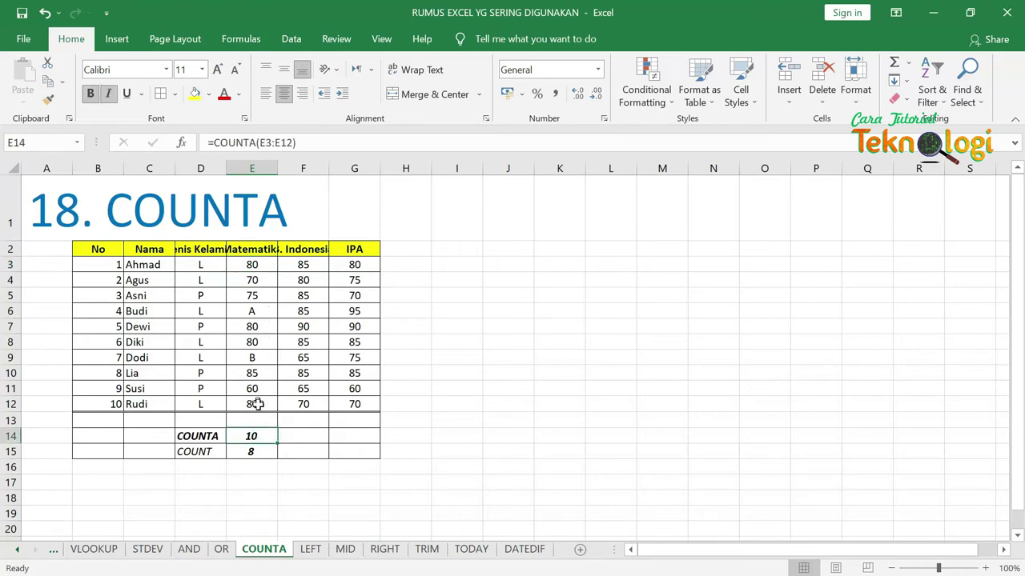
{"action": "left_click", "coordinate": [263, 266]}
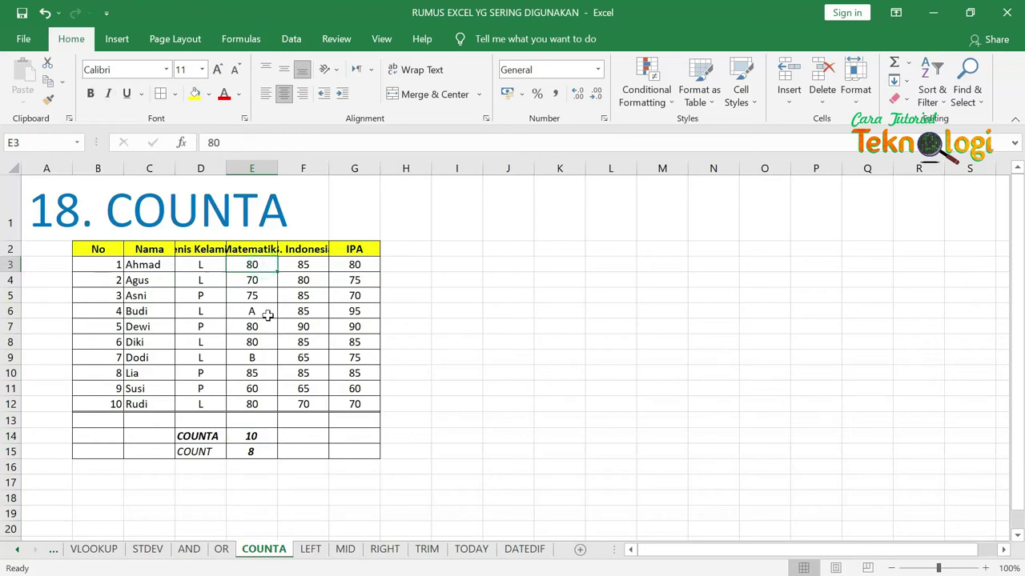
{"action": "left_click", "coordinate": [266, 311]}
{"action": "left_click", "coordinate": [266, 360]}
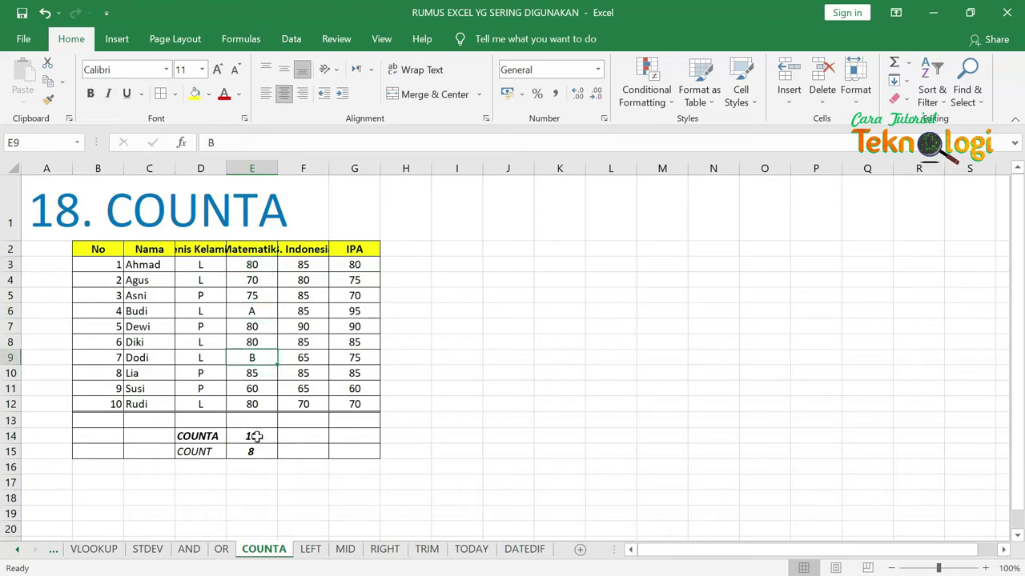
{"action": "left_click_drag", "start_coordinate": [255, 437], "coordinate": [257, 452]}
Clear the old counts and enter =COUNT(E3:E12) in E15, giving 8.
{"action": "key", "text": "Delete"}
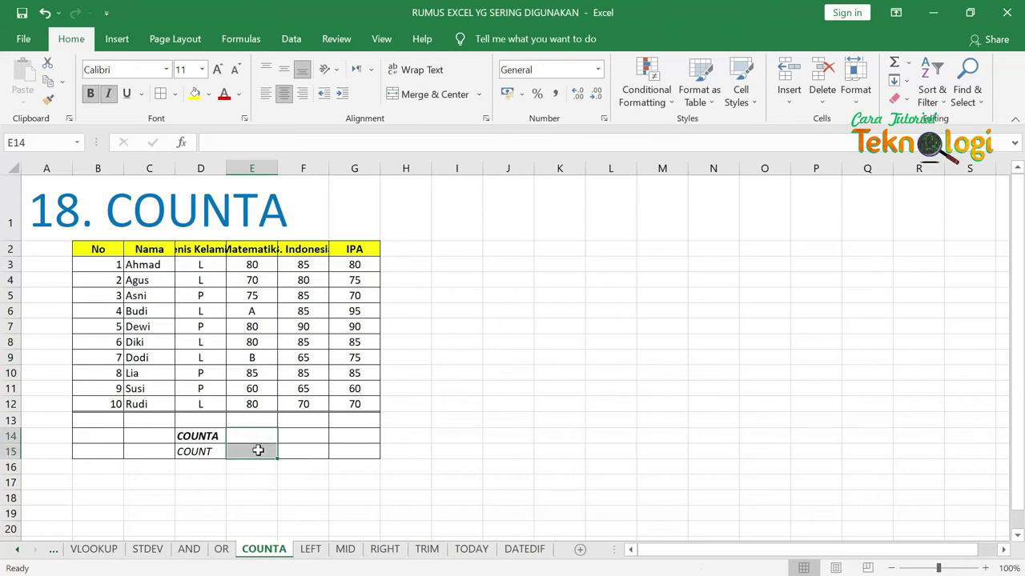
{"action": "left_click", "coordinate": [253, 449]}
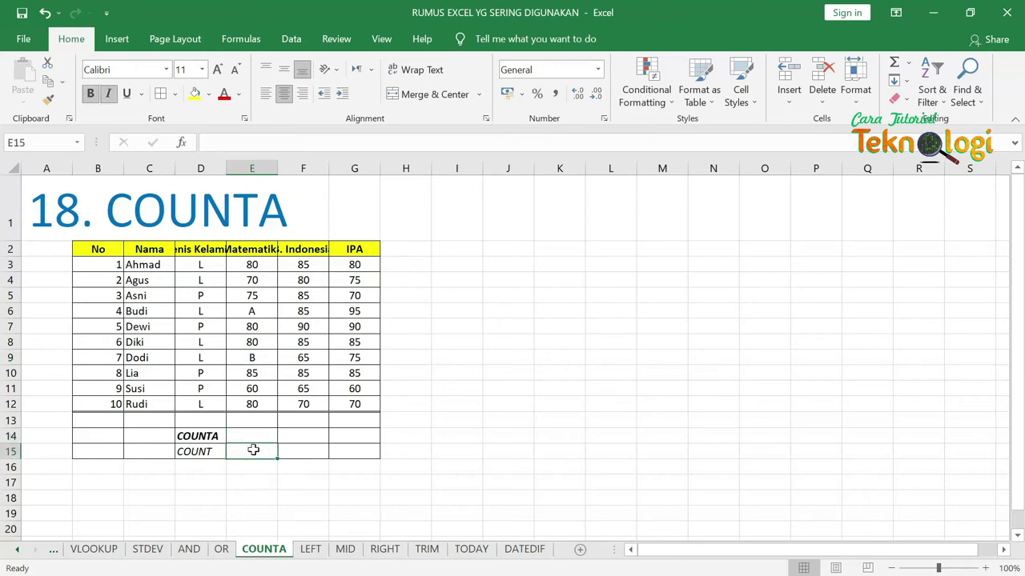
{"action": "type", "text": "=COUNT"}
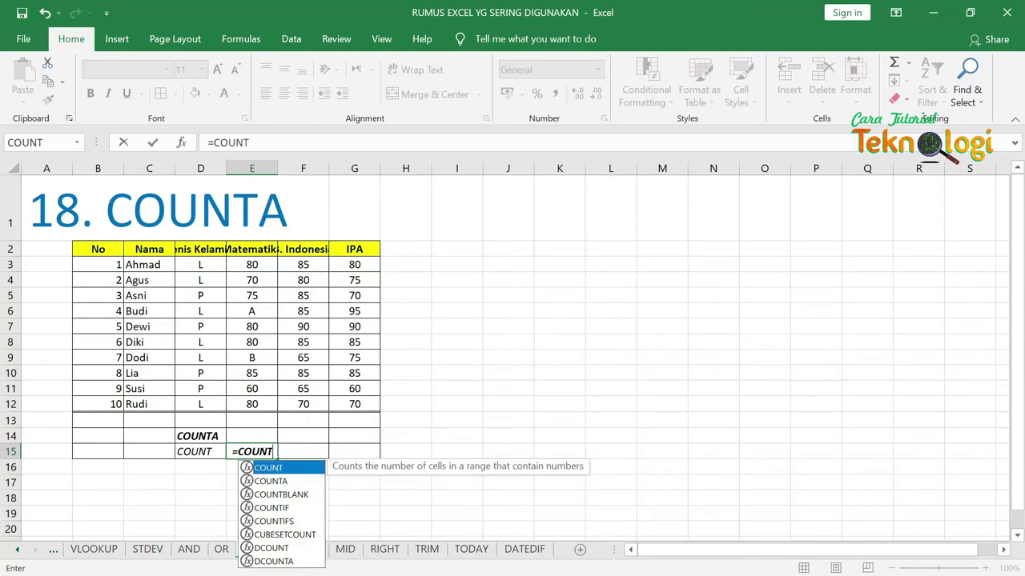
{"action": "type", "text": "("}
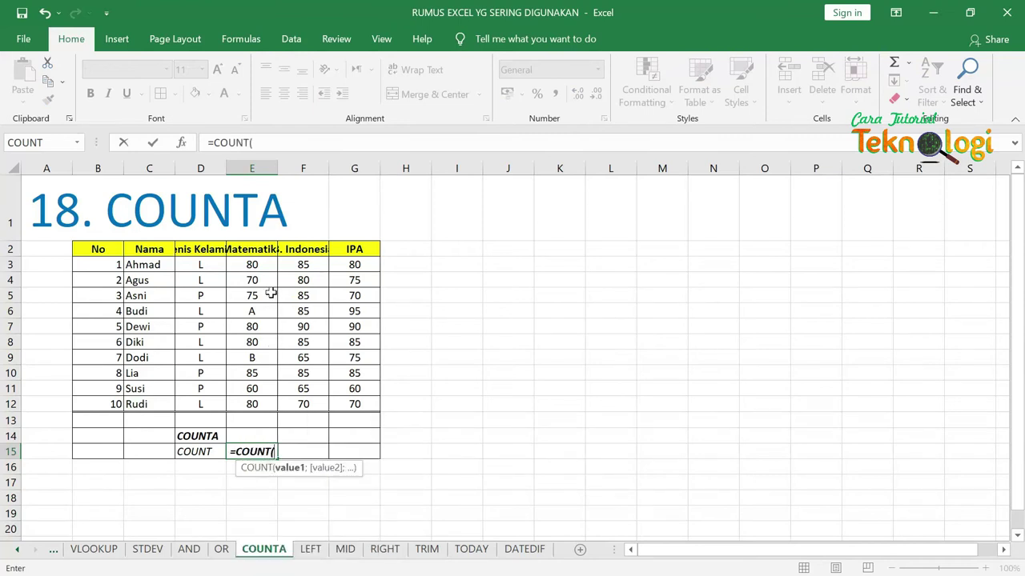
{"action": "mouse_move", "coordinate": [253, 264]}
{"action": "left_mouse_down"}
{"action": "mouse_move", "coordinate": [243, 411]}
{"action": "mouse_move", "coordinate": [252, 417]}
{"action": "left_mouse_up"}
{"action": "type", "text": ")"}
{"action": "key", "text": "Return"}
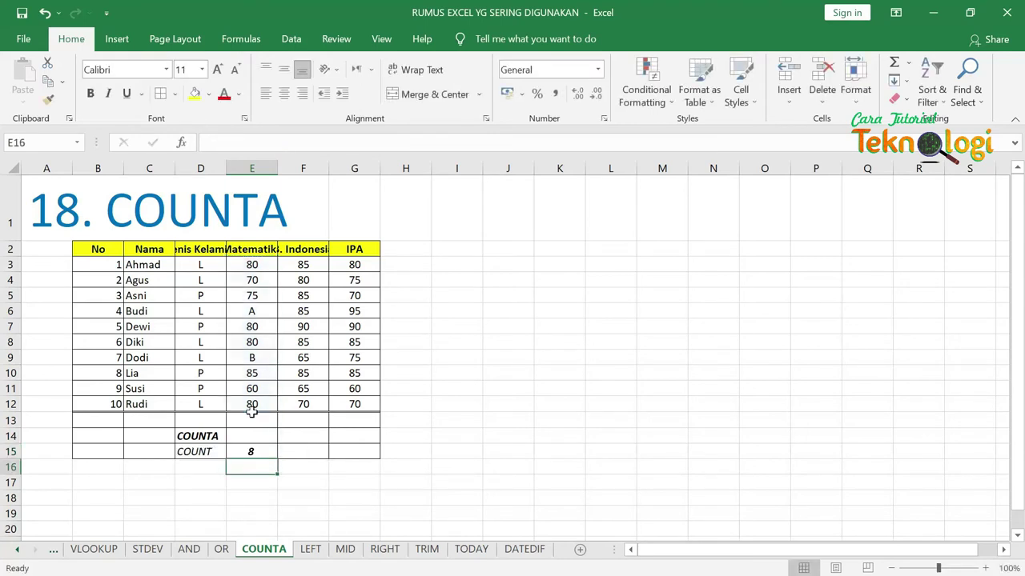
Check the COUNT formula in E15 against the numeric scores in column E.
{"action": "left_click", "coordinate": [258, 454]}
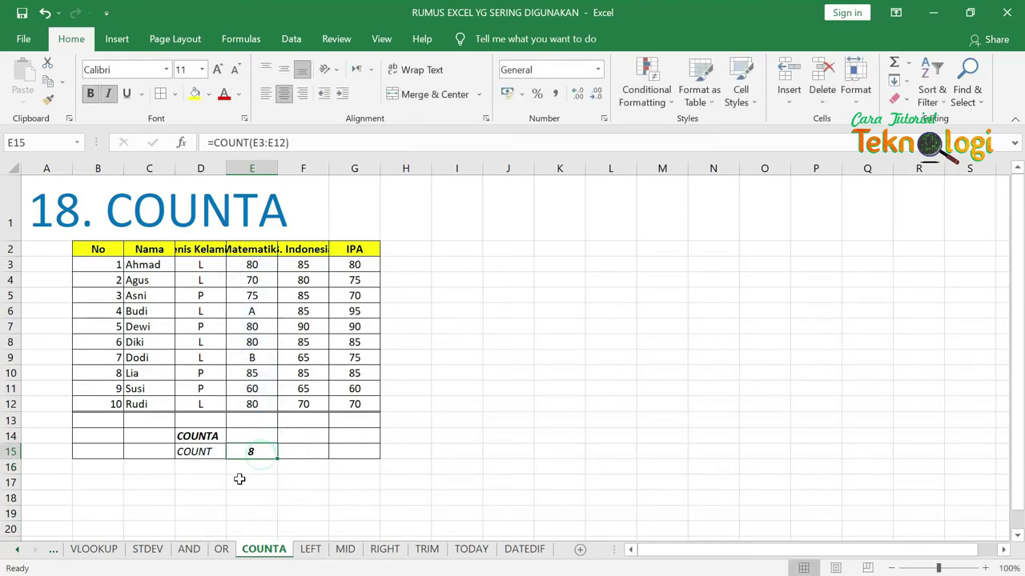
{"action": "left_click", "coordinate": [257, 266]}
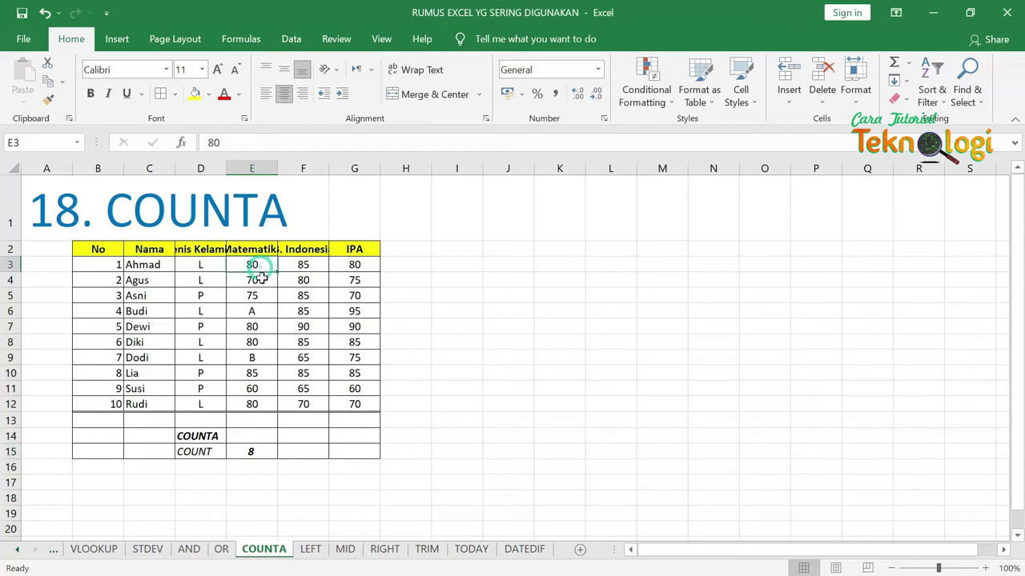
{"action": "left_click", "coordinate": [256, 280]}
{"action": "left_click", "coordinate": [264, 294]}
{"action": "left_click", "coordinate": [272, 328]}
{"action": "left_click", "coordinate": [268, 343]}
{"action": "left_click", "coordinate": [264, 373]}
{"action": "left_click", "coordinate": [259, 389]}
{"action": "left_click", "coordinate": [260, 404]}
Point out the text values B in E9 and A in E6 that COUNT skips.
{"action": "left_click", "coordinate": [256, 357]}
{"action": "left_click", "coordinate": [261, 311]}
{"action": "left_click", "coordinate": [269, 357]}
{"action": "left_click", "coordinate": [260, 312]}
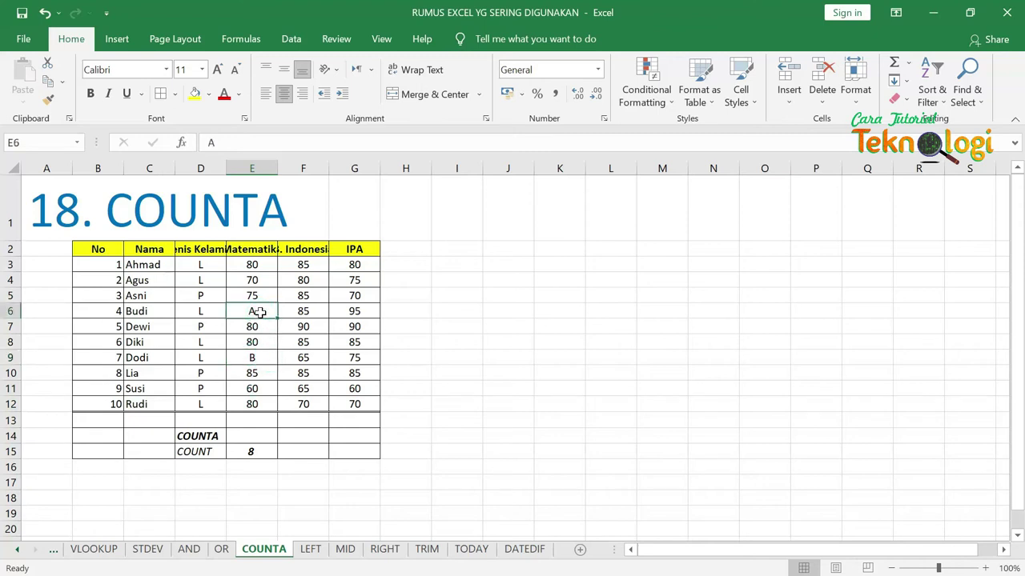
{"action": "left_click", "coordinate": [255, 438]}
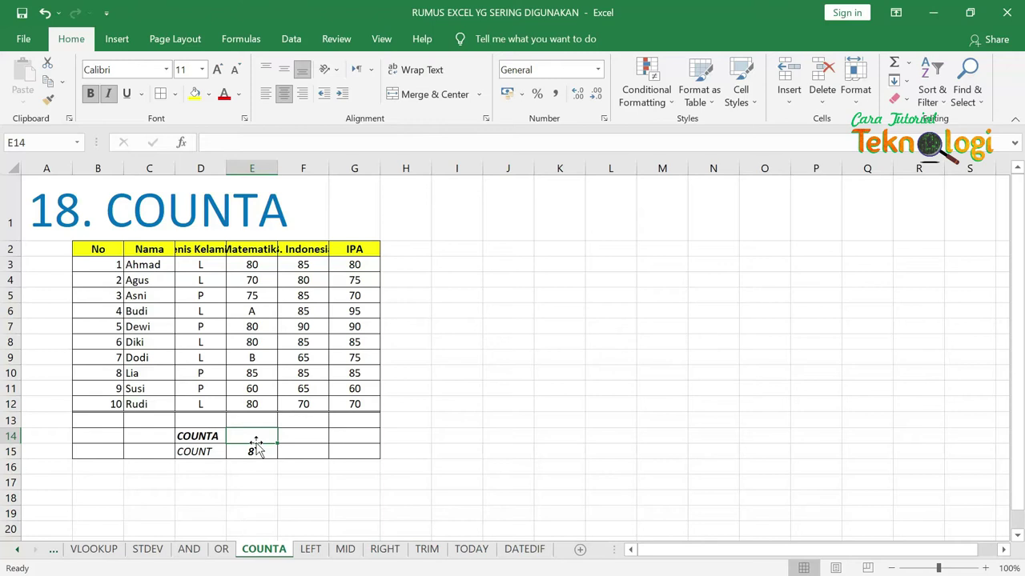
Enter =COUNTA(E3:E12) in E14 and compare it with the scores and text values.
{"action": "type", "text": "=CO"}
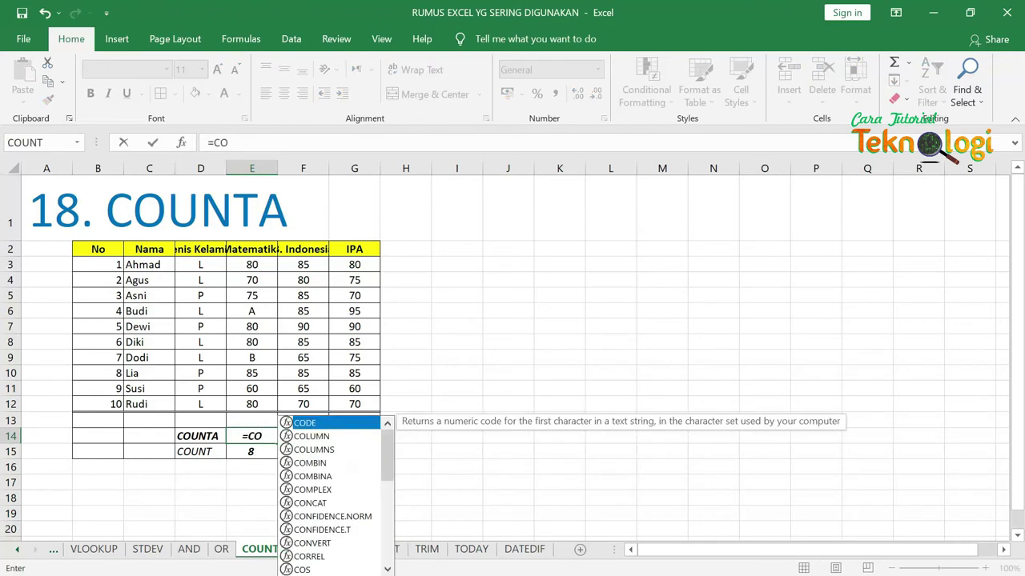
{"action": "type", "text": "UNTA("}
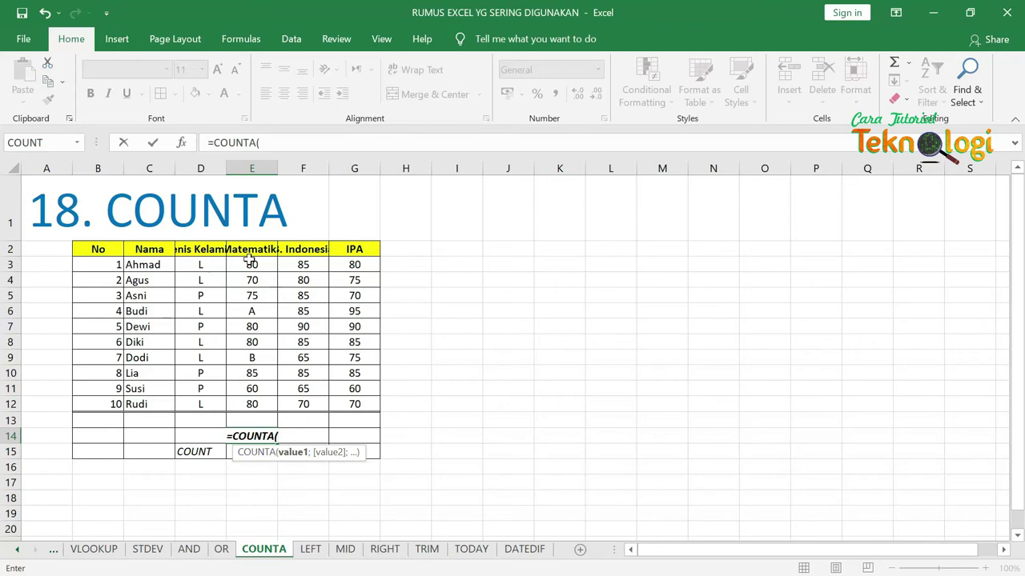
{"action": "left_click_drag", "start_coordinate": [251, 264], "coordinate": [253, 405]}
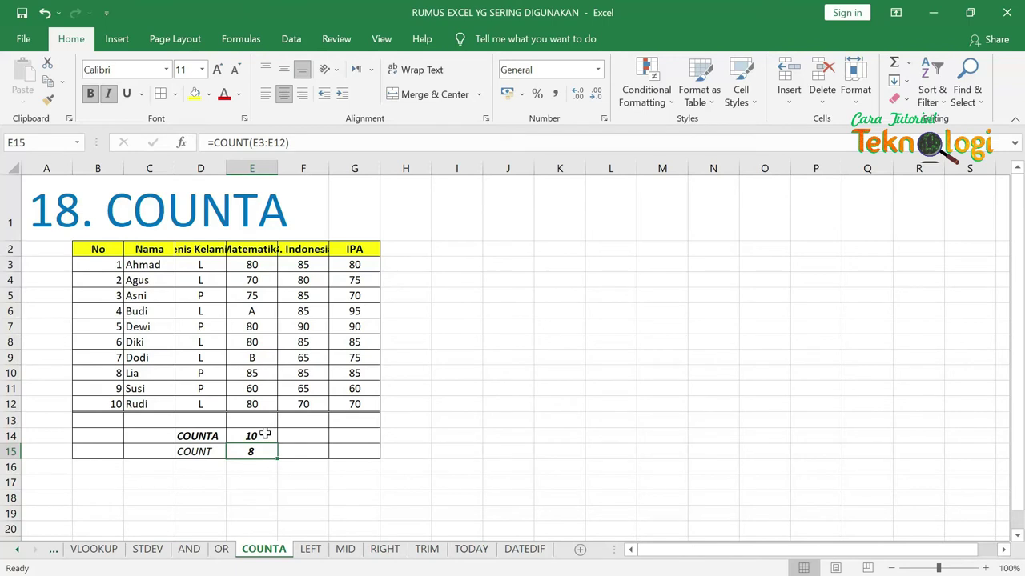
{"action": "left_click", "coordinate": [268, 436]}
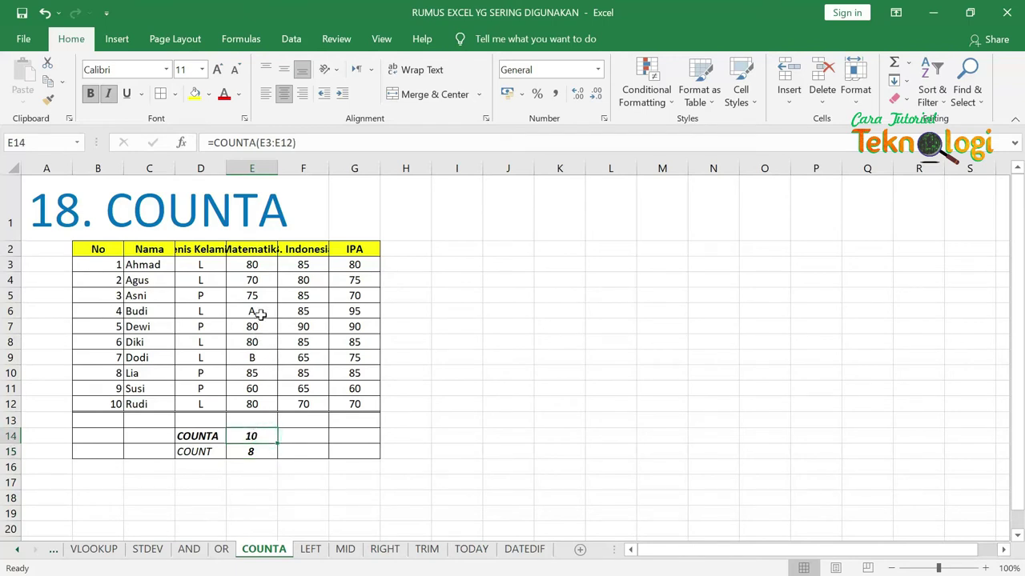
{"action": "left_click", "coordinate": [266, 266]}
{"action": "left_click", "coordinate": [265, 313]}
Delete the 60 from E11 so the counts become 9 and 7, then switch to the LEFT sheet.
{"action": "left_click", "coordinate": [258, 390]}
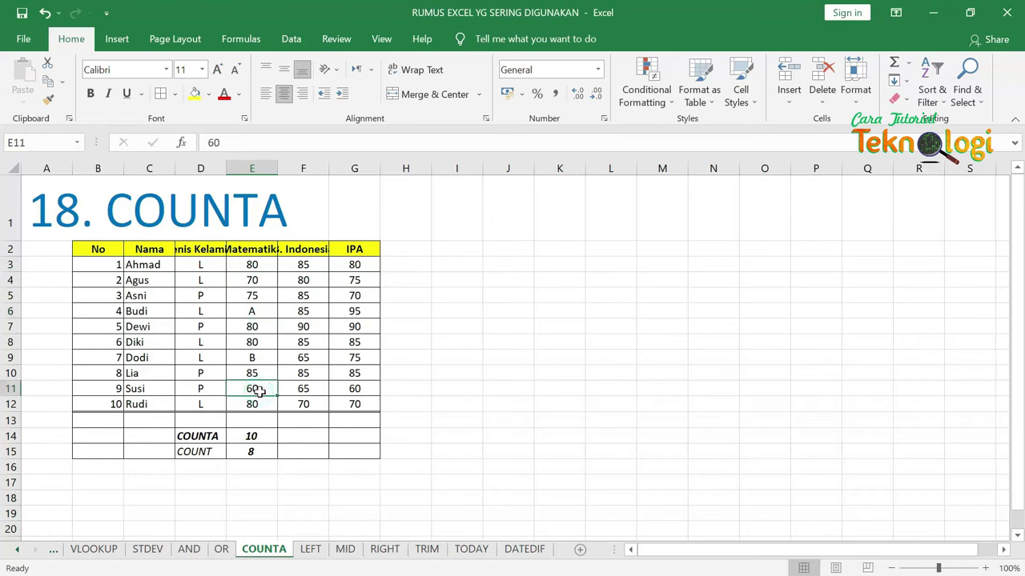
{"action": "key", "text": "Delete"}
{"action": "left_click", "coordinate": [260, 436]}
{"action": "left_click", "coordinate": [265, 453]}
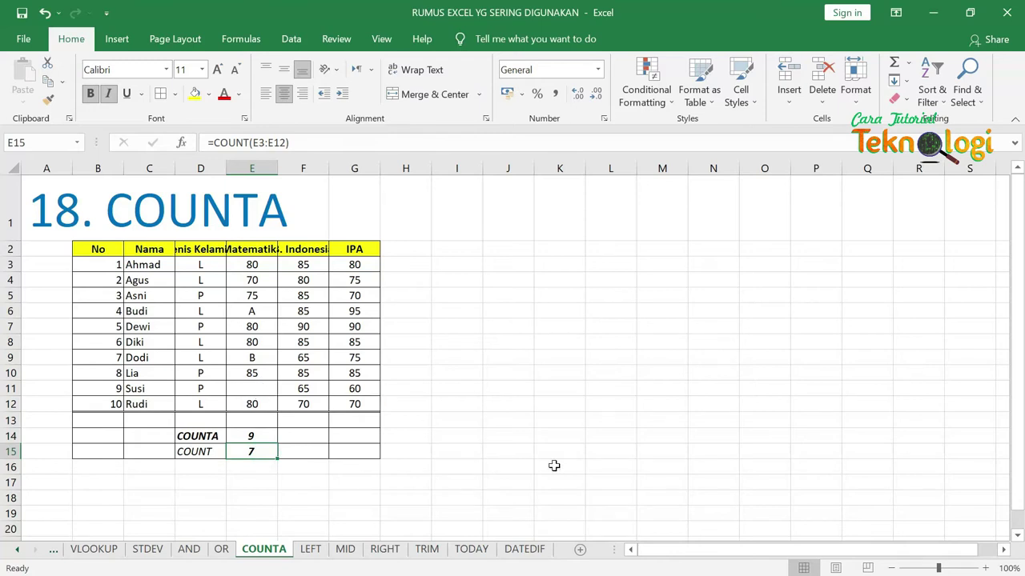
{"action": "left_click", "coordinate": [310, 552]}
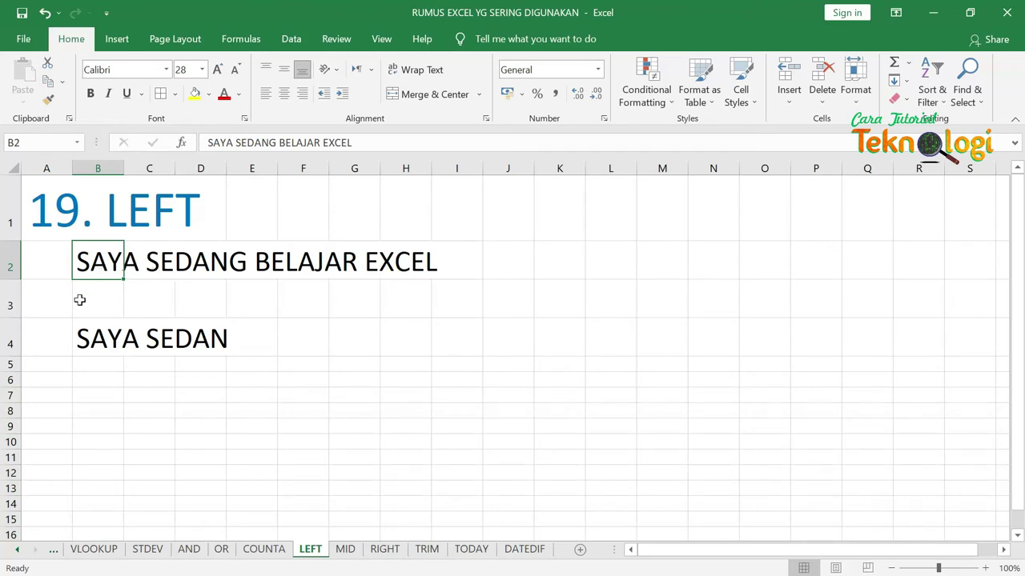
Delete the LEFT formula from B4, then start retyping it as =LEFT(B2;6.
{"action": "left_click", "coordinate": [85, 341]}
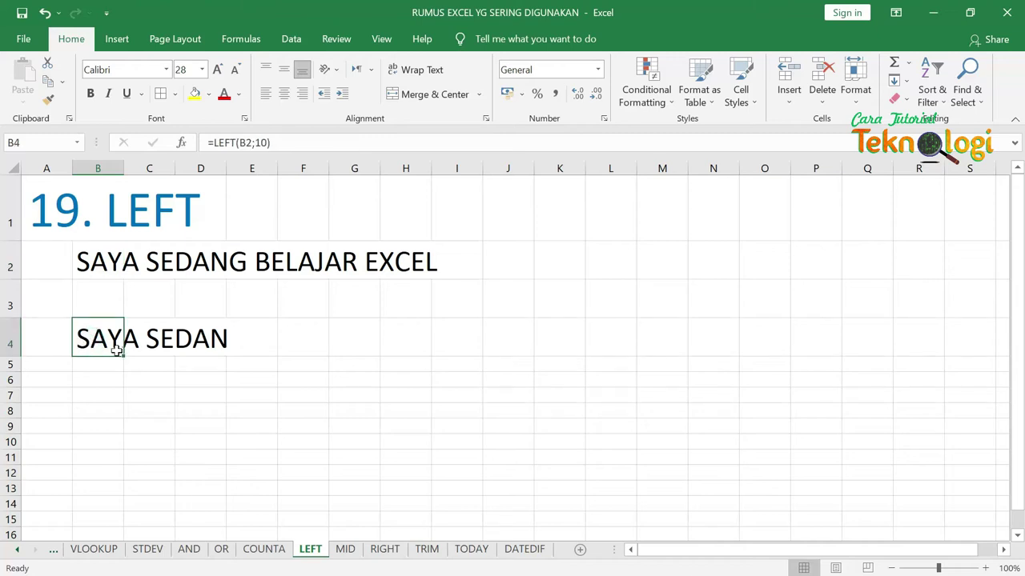
{"action": "key", "text": "Delete"}
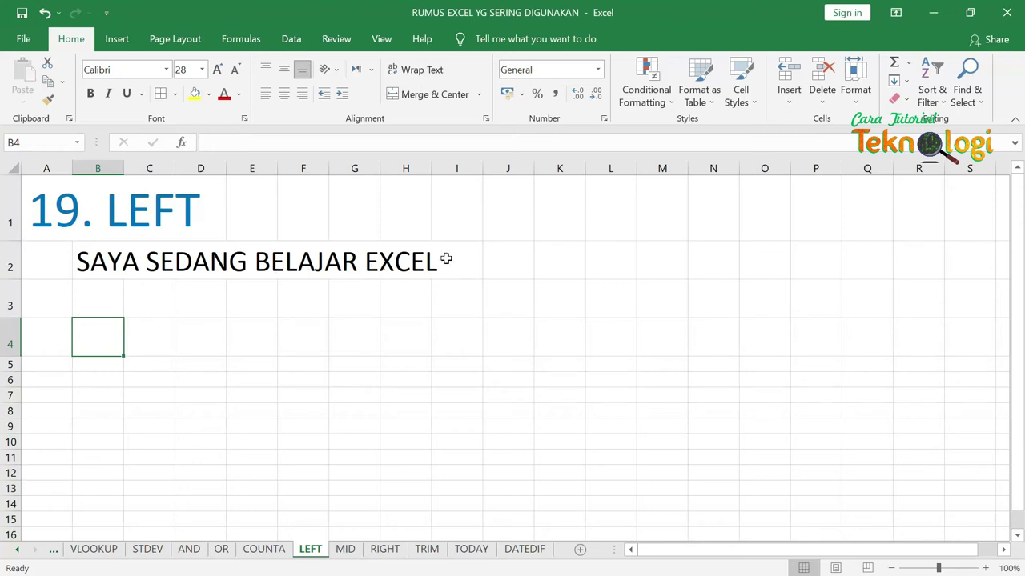
{"action": "type", "text": "=LEFT"}
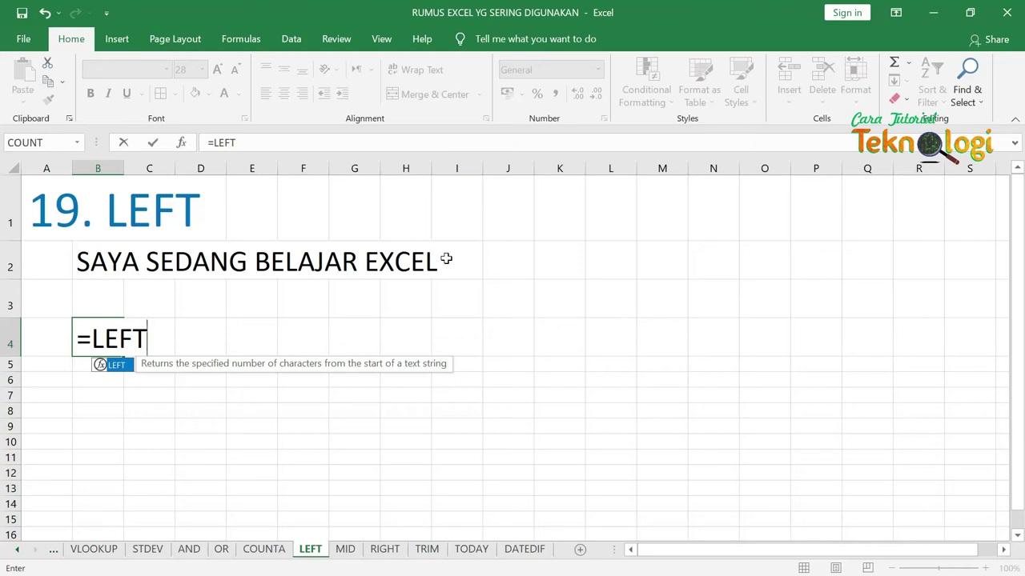
{"action": "type", "text": "("}
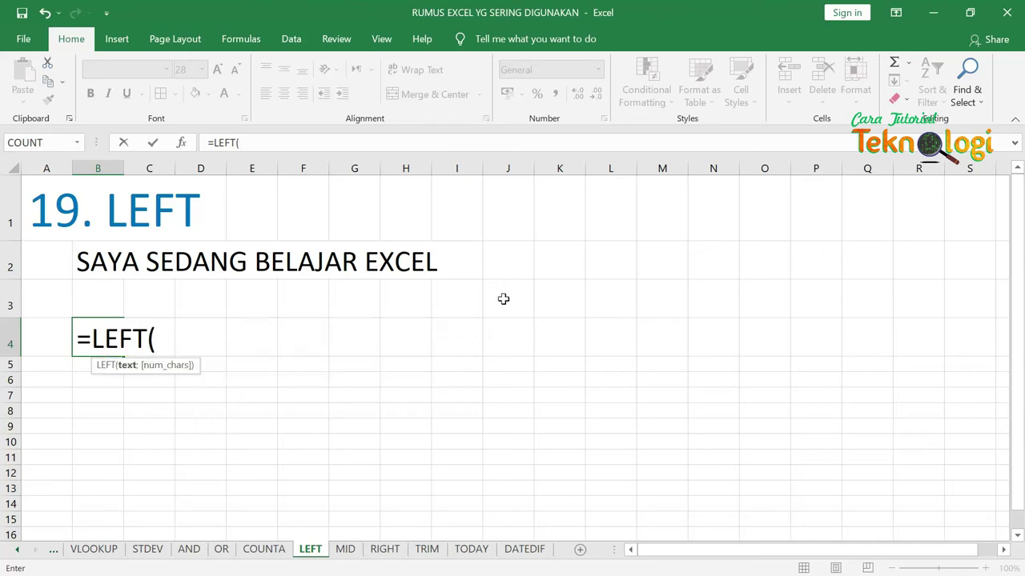
{"action": "left_click", "coordinate": [91, 266]}
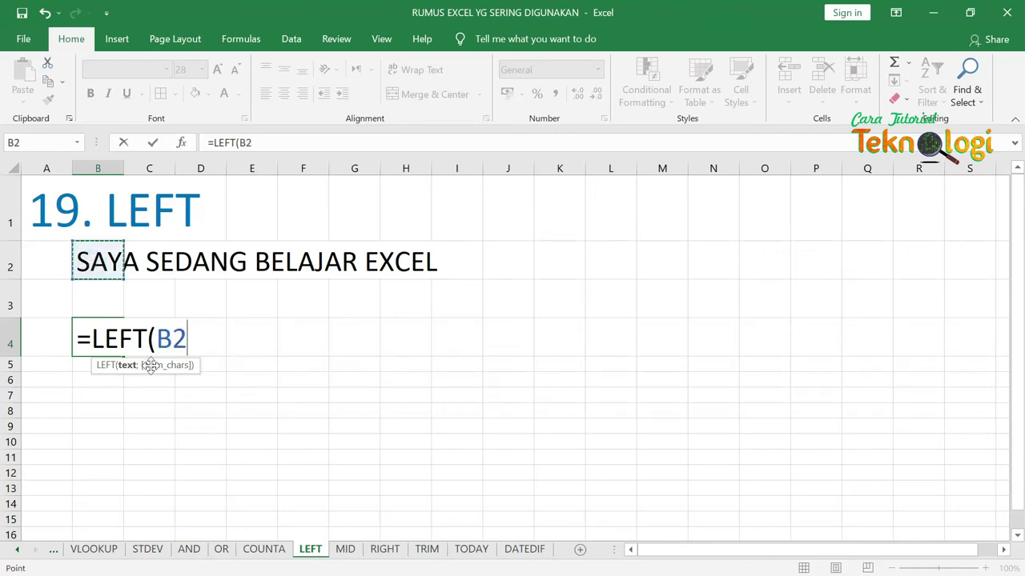
{"action": "type", "text": ";"}
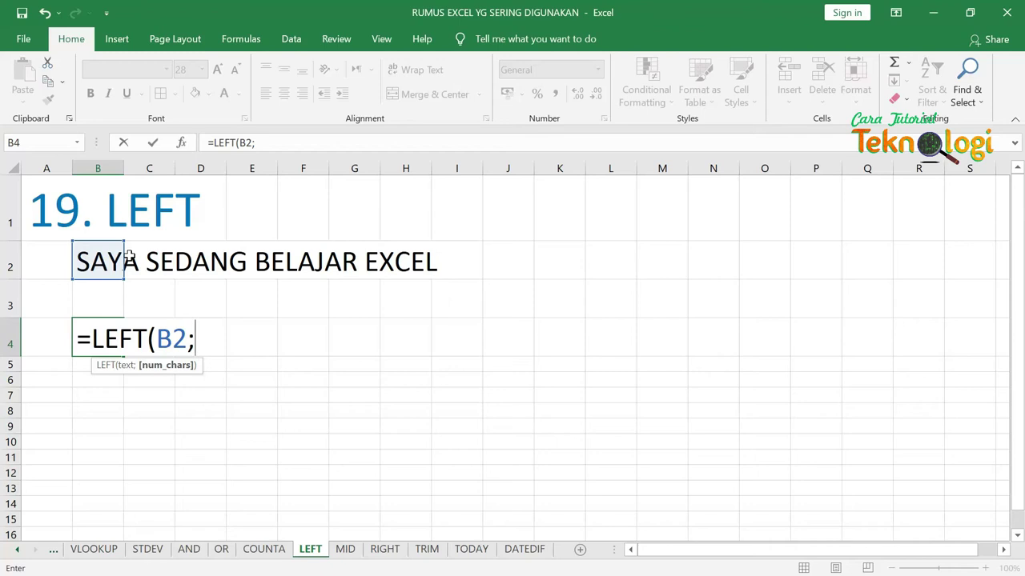
{"action": "type", "text": "5"}
{"action": "key", "text": "BackSpace"}
{"action": "type", "text": "6"}
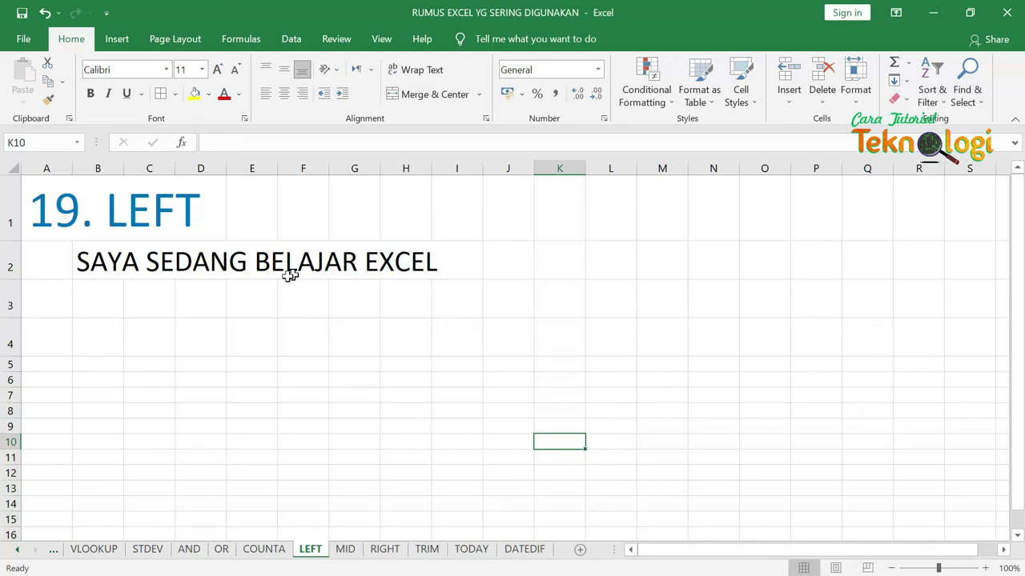
Enter =LEFT(B2;10) in B4 to show SAYA SEDAN, then switch to the MID sheet.
{"action": "left_click", "coordinate": [118, 350]}
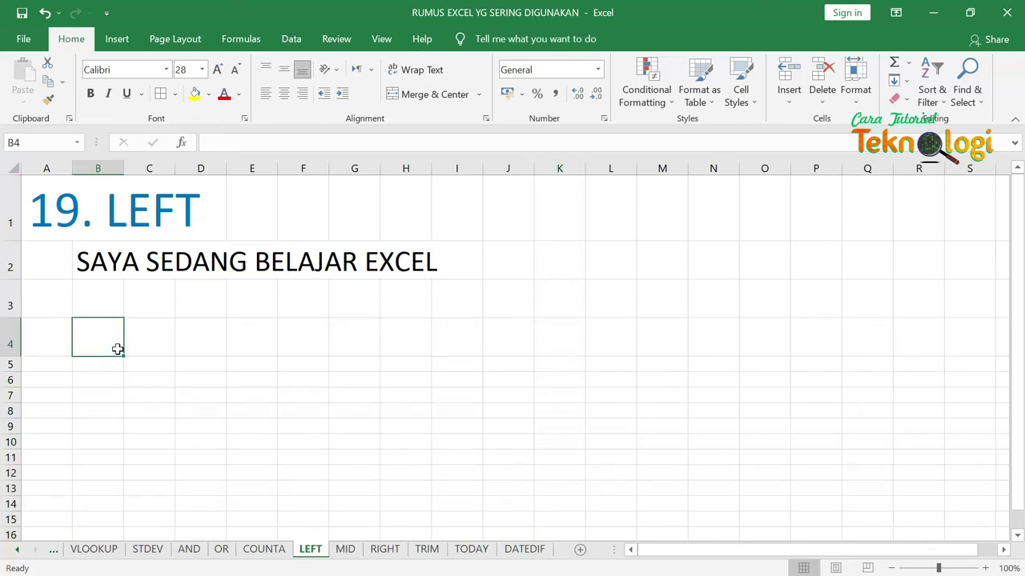
{"action": "type", "text": "=LEF"}
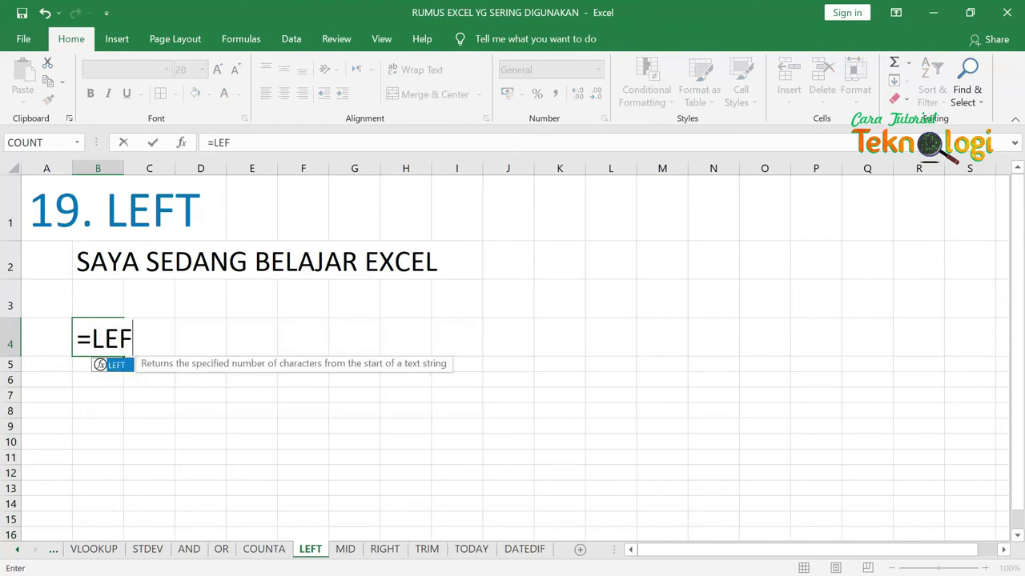
{"action": "type", "text": "T("}
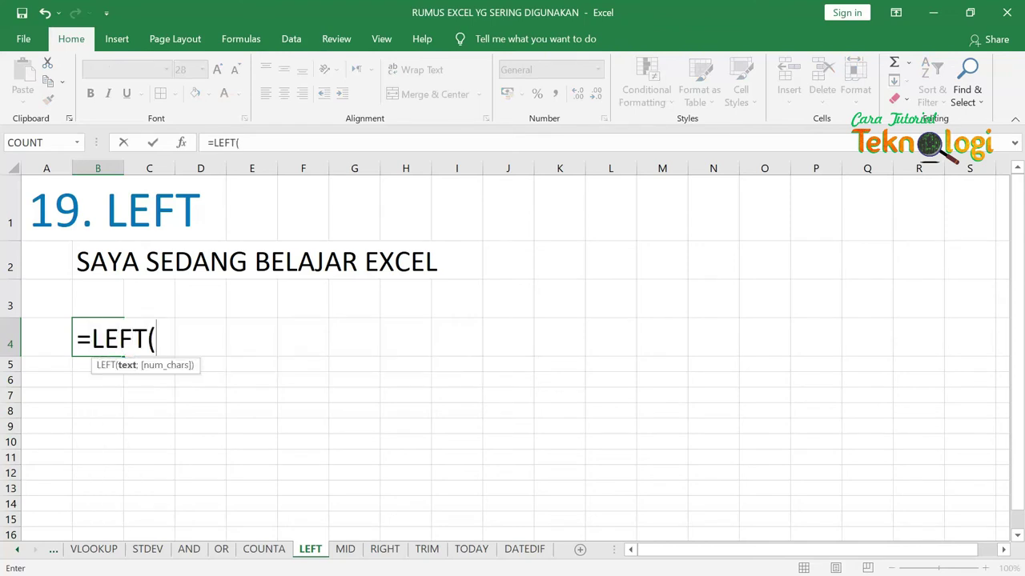
{"action": "left_click", "coordinate": [107, 260]}
{"action": "type", "text": ";"}
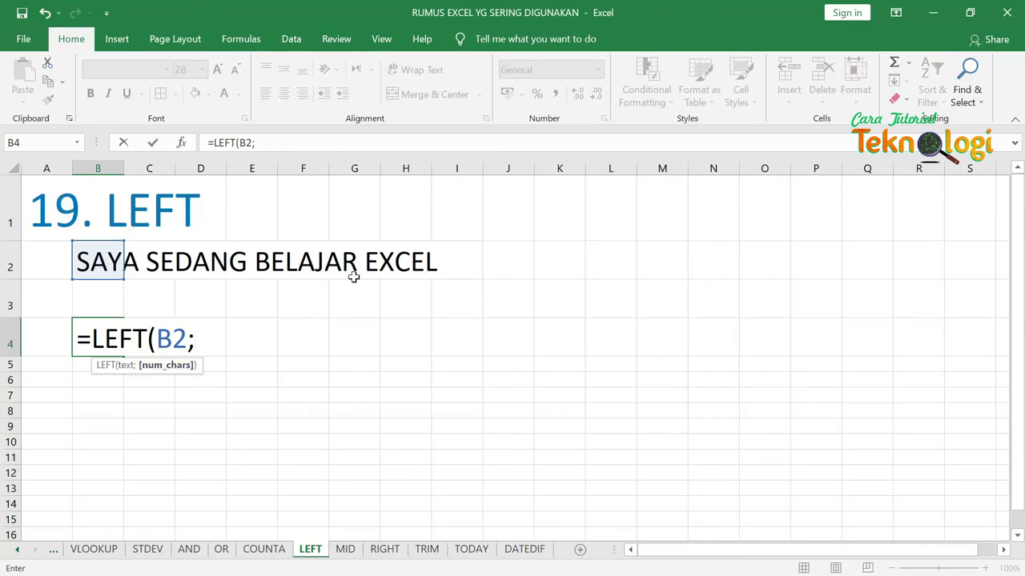
{"action": "type", "text": "10"}
{"action": "type", "text": ")"}
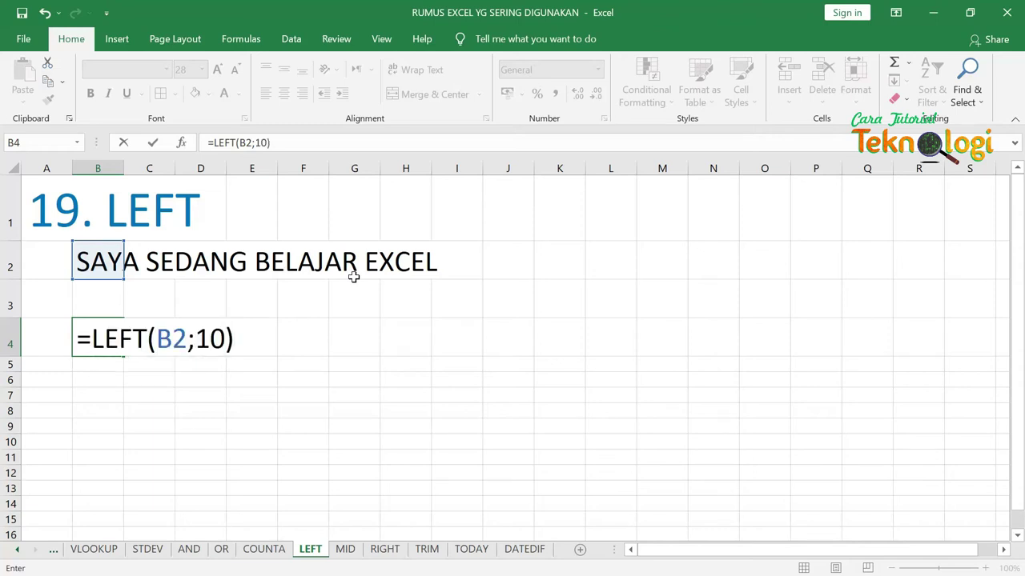
{"action": "key", "text": "Return"}
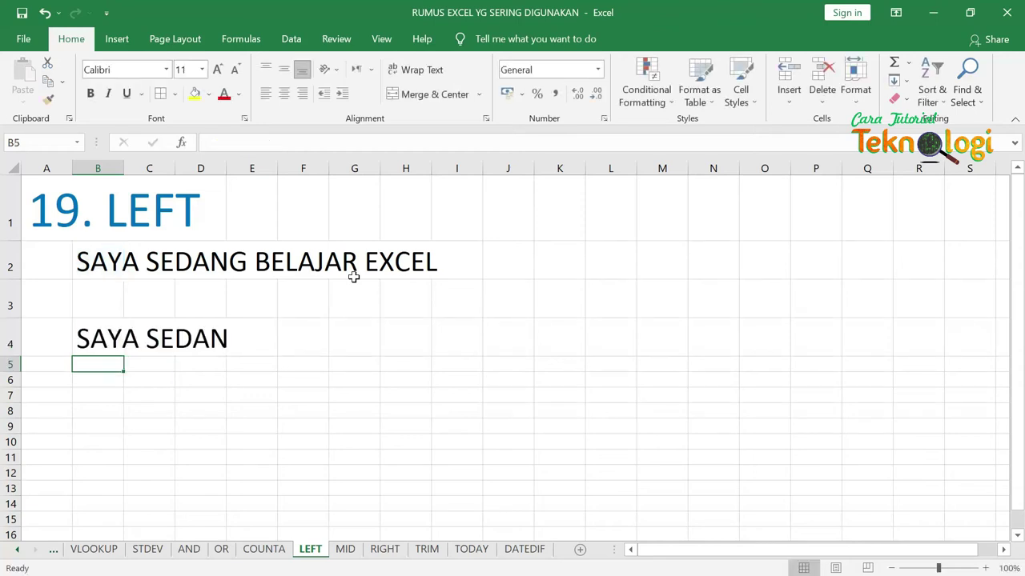
{"action": "left_click", "coordinate": [93, 340]}
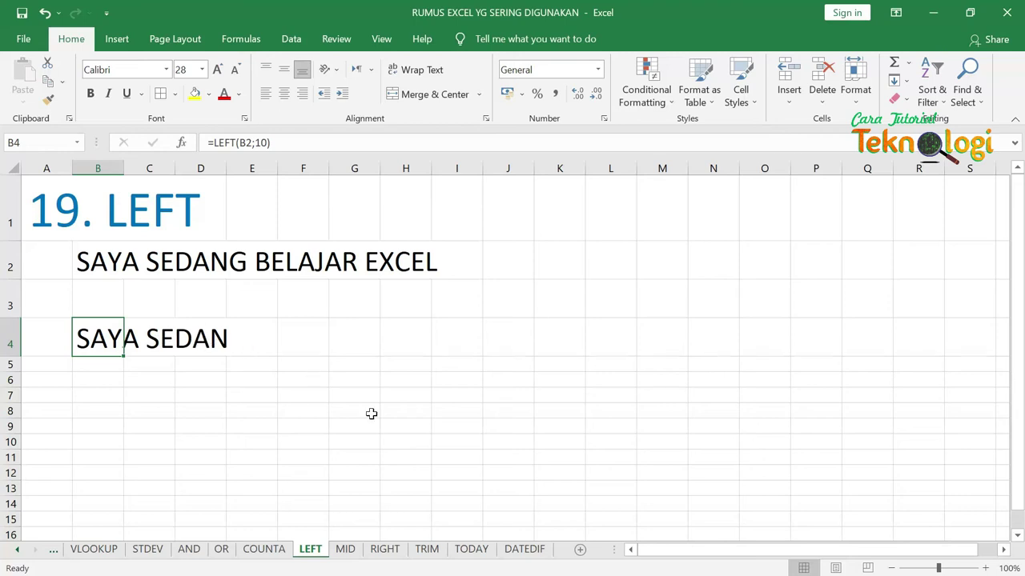
{"action": "left_click", "coordinate": [349, 552]}
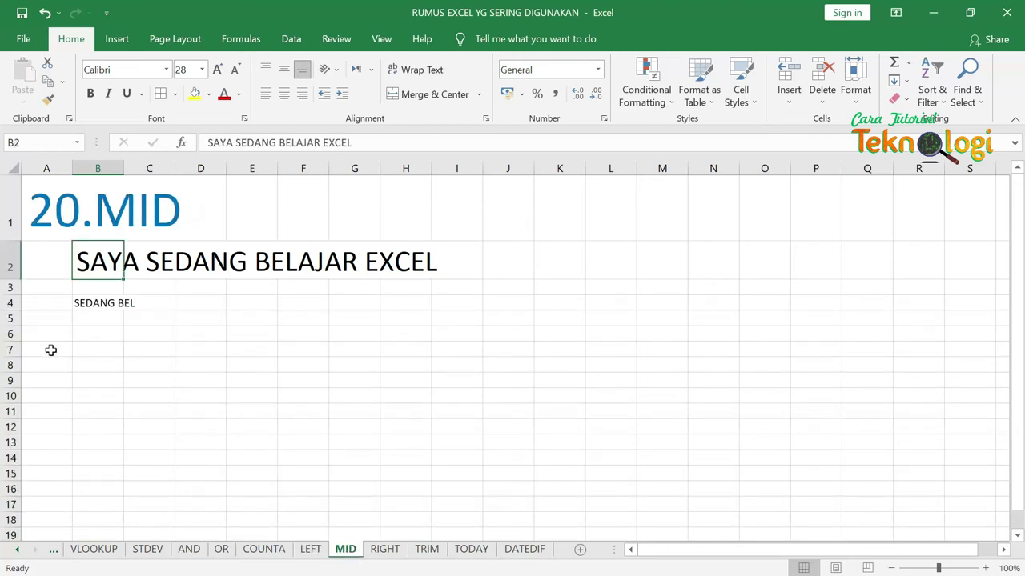
Clear B4 and enter =MID(B2;6;10) in B5, returning SEDANG BEL.
{"action": "left_click", "coordinate": [87, 304]}
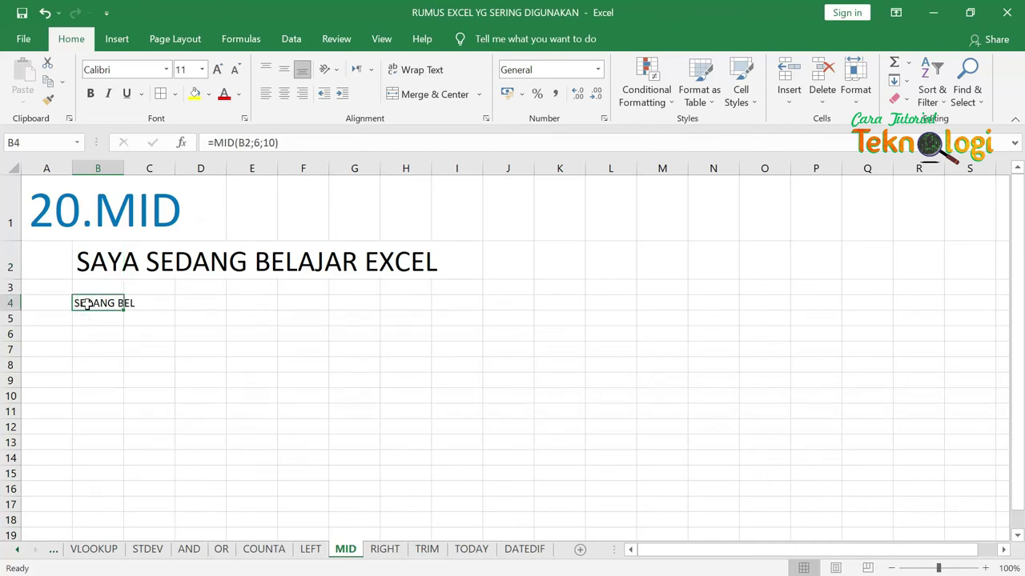
{"action": "key", "text": "Delete"}
{"action": "left_click", "coordinate": [114, 318]}
{"action": "type", "text": "="}
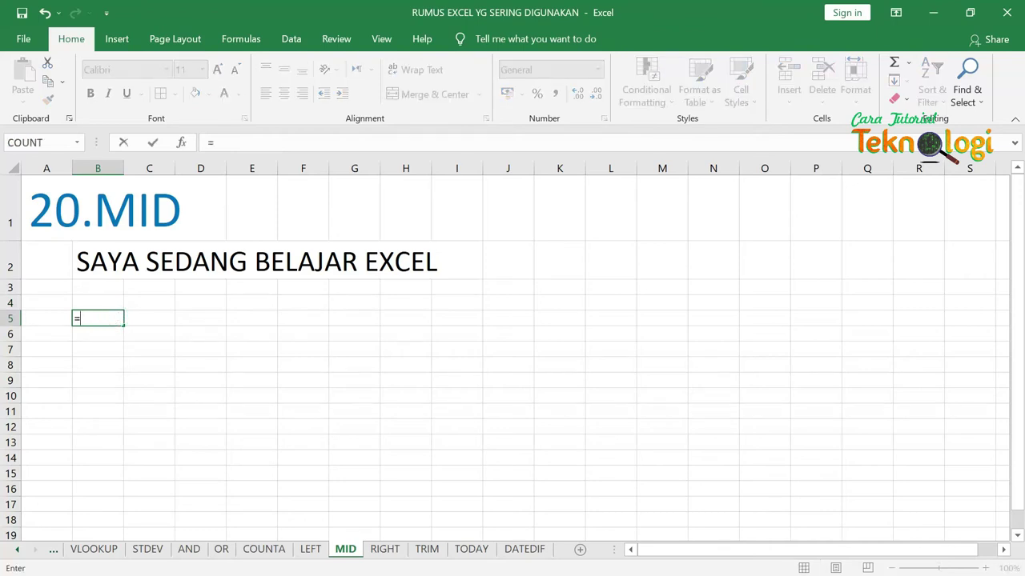
{"action": "type", "text": "MID"}
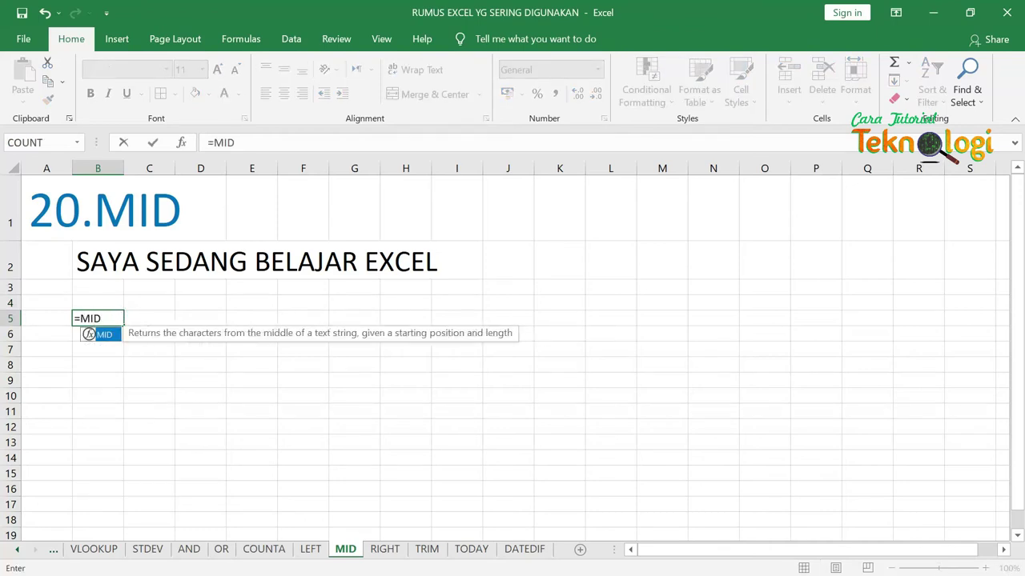
{"action": "type", "text": "("}
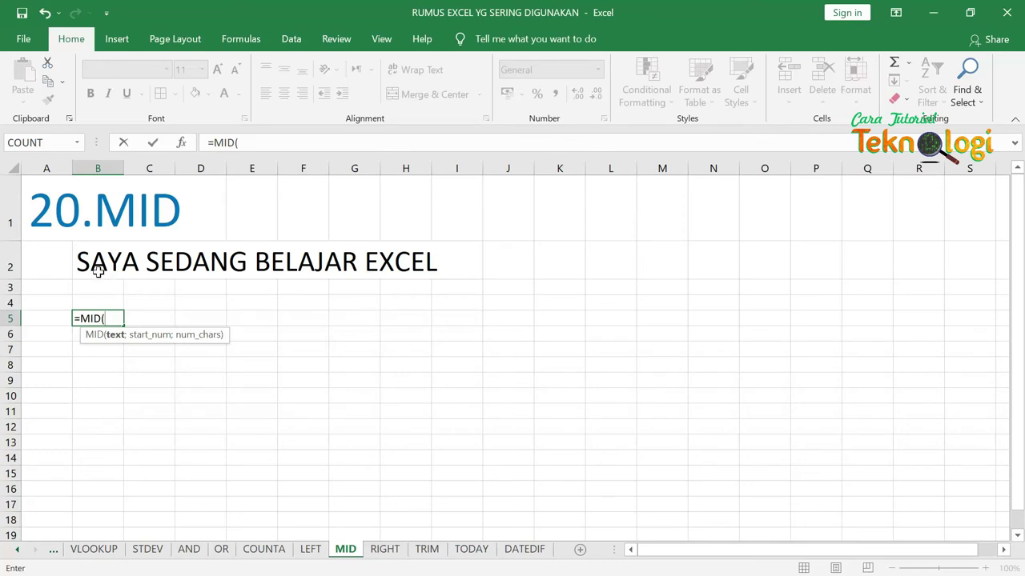
{"action": "left_click", "coordinate": [97, 269]}
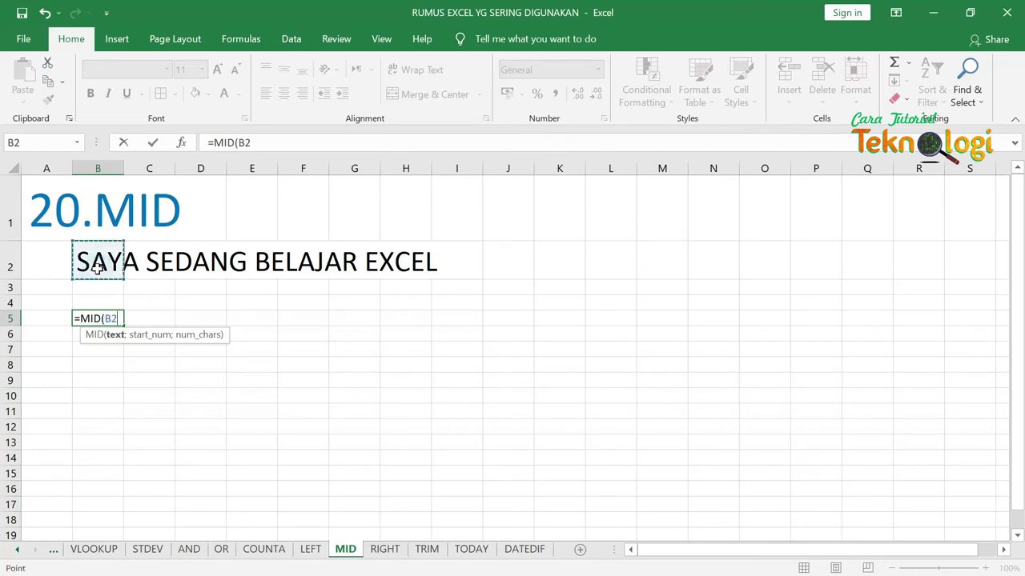
{"action": "type", "text": ";6"}
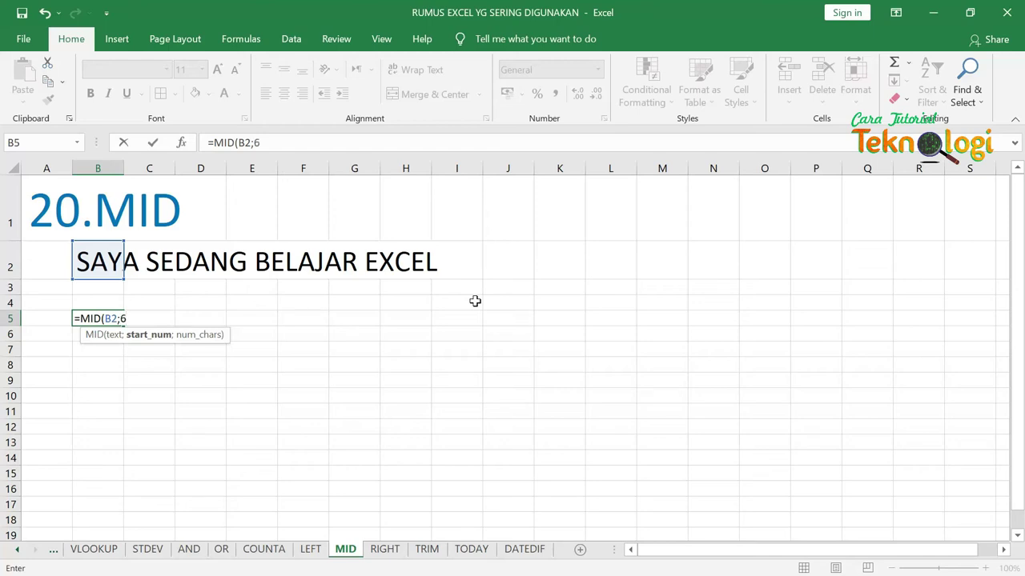
{"action": "type", "text": ";10"}
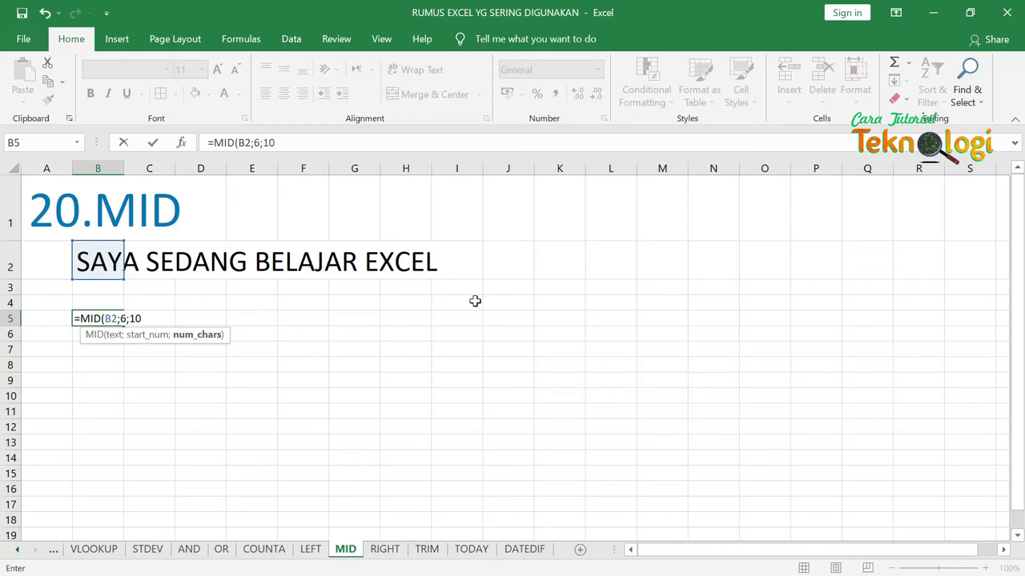
{"action": "type", "text": ")"}
{"action": "key", "text": "Return"}
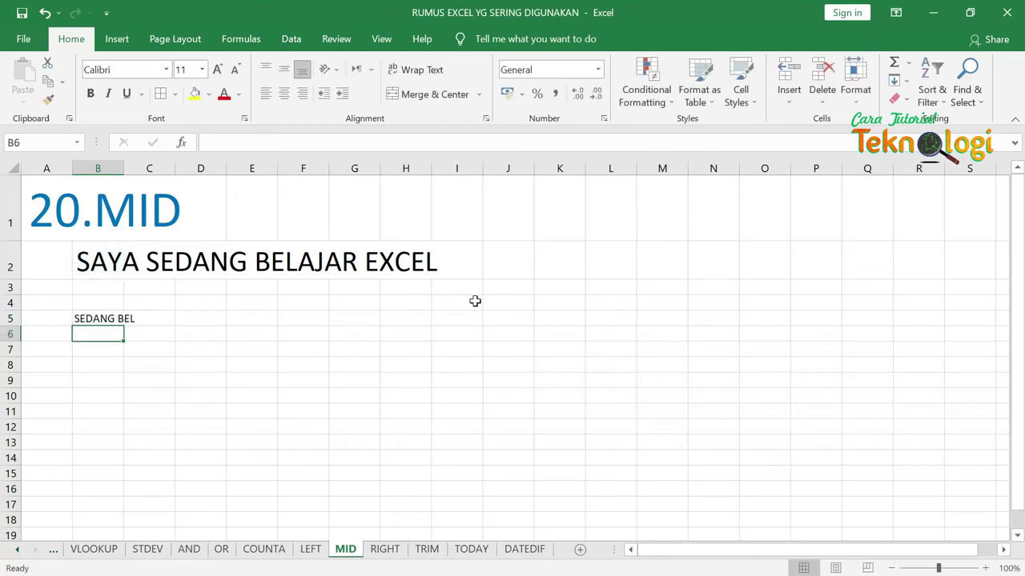
{"action": "left_click", "coordinate": [82, 318]}
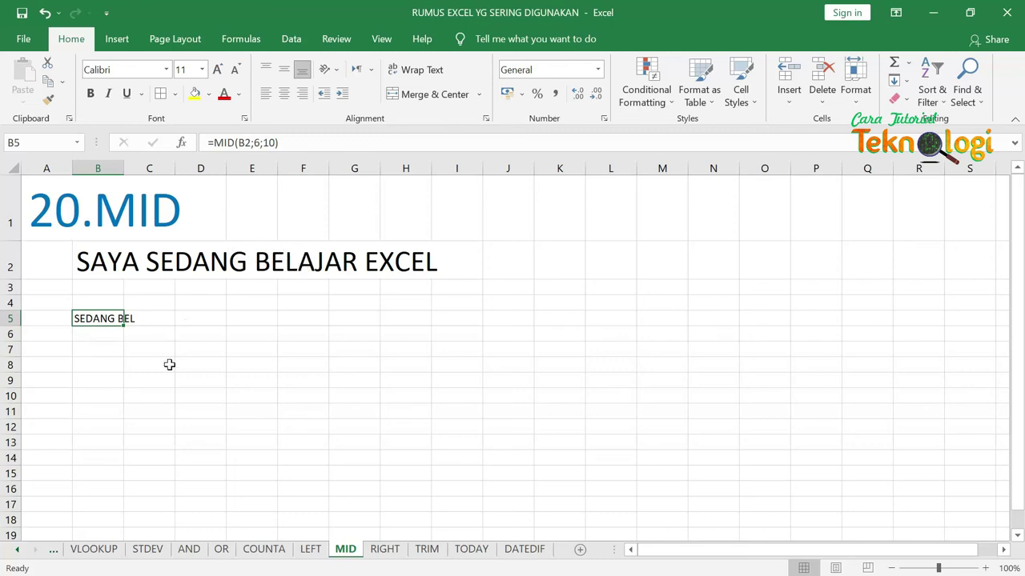
On the RIGHT sheet, retype B4 as =RIGHT(B2;5) so it returns EXCEL.
{"action": "left_click", "coordinate": [388, 551]}
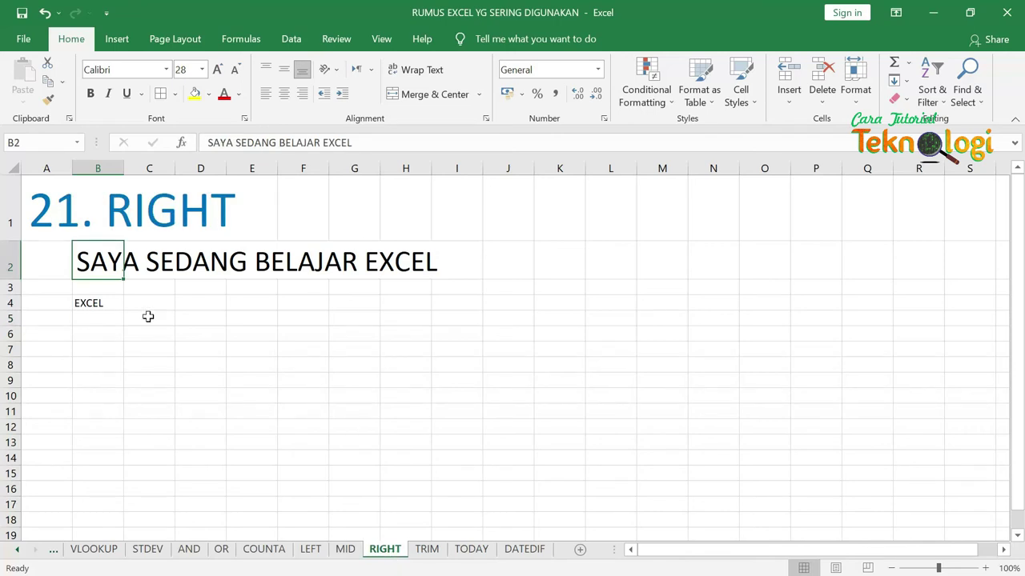
{"action": "left_click", "coordinate": [102, 304]}
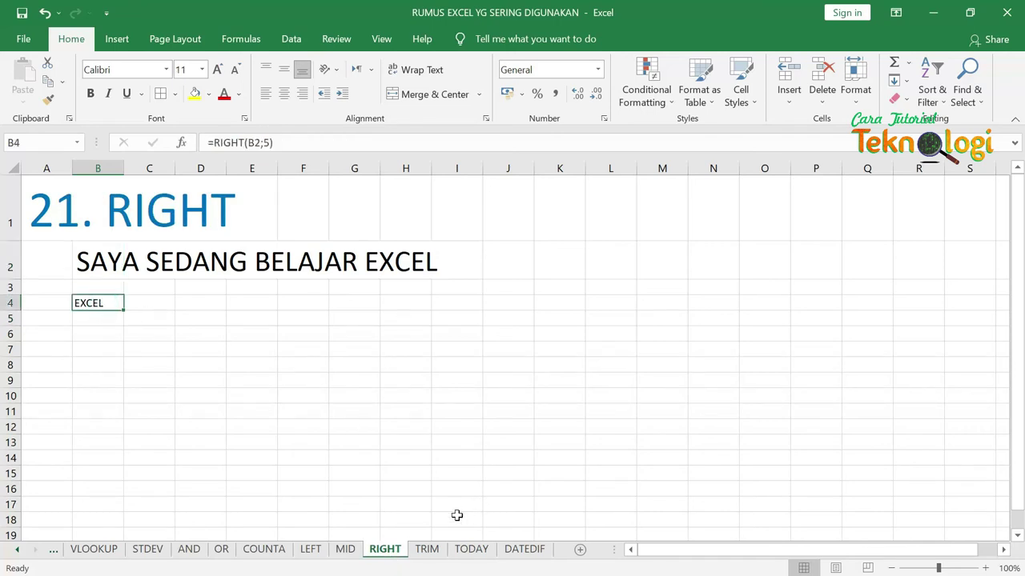
{"action": "left_click", "coordinate": [314, 555]}
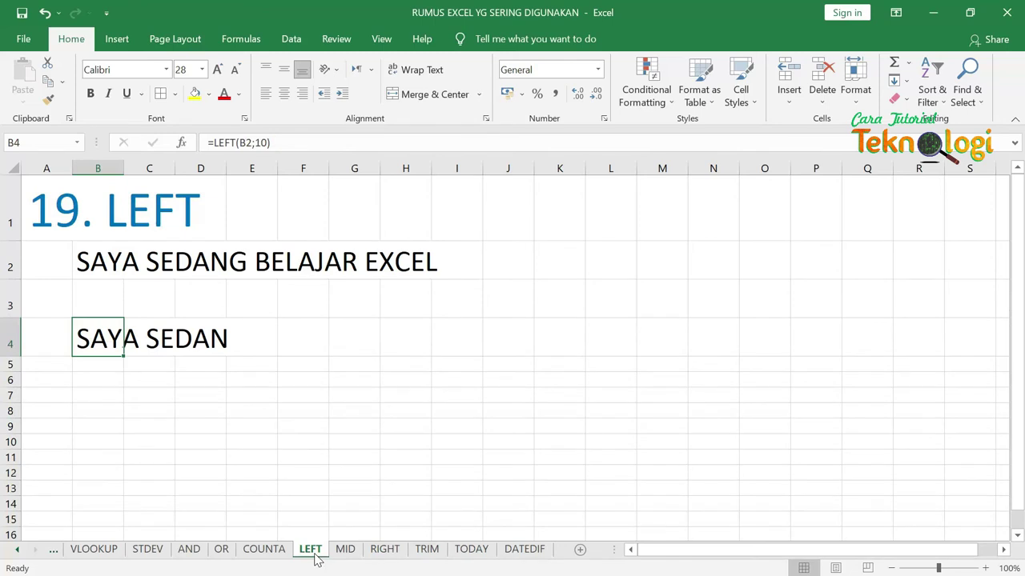
{"action": "left_click", "coordinate": [385, 553]}
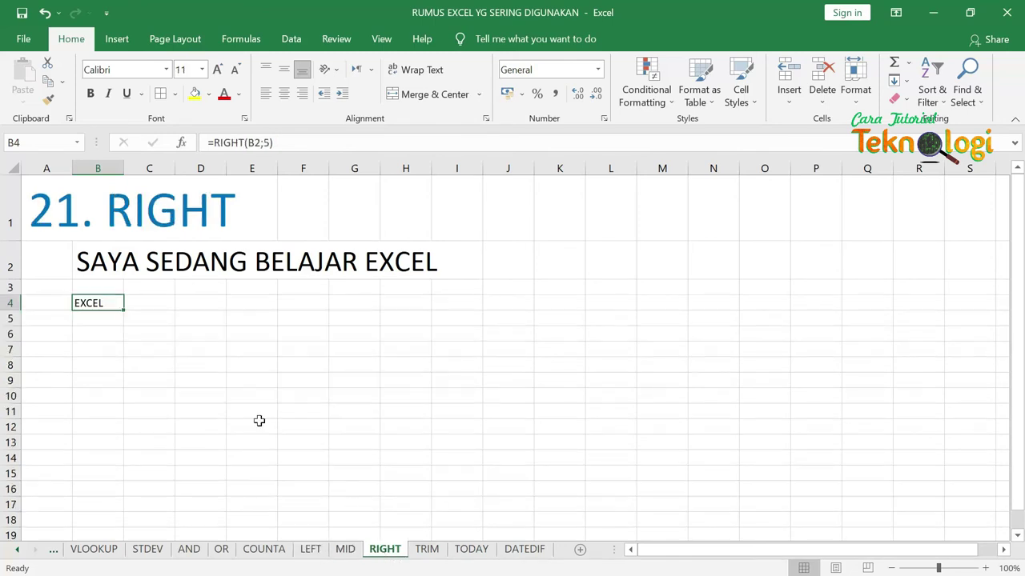
{"action": "key", "text": "F2"}
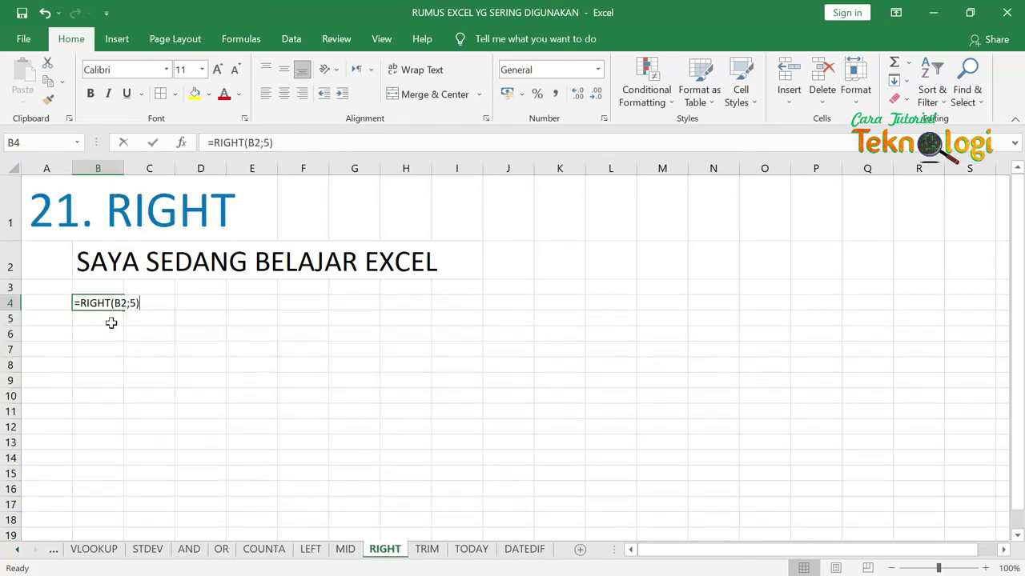
{"action": "key", "text": "shift+Home"}
{"action": "type", "text": "=RI"}
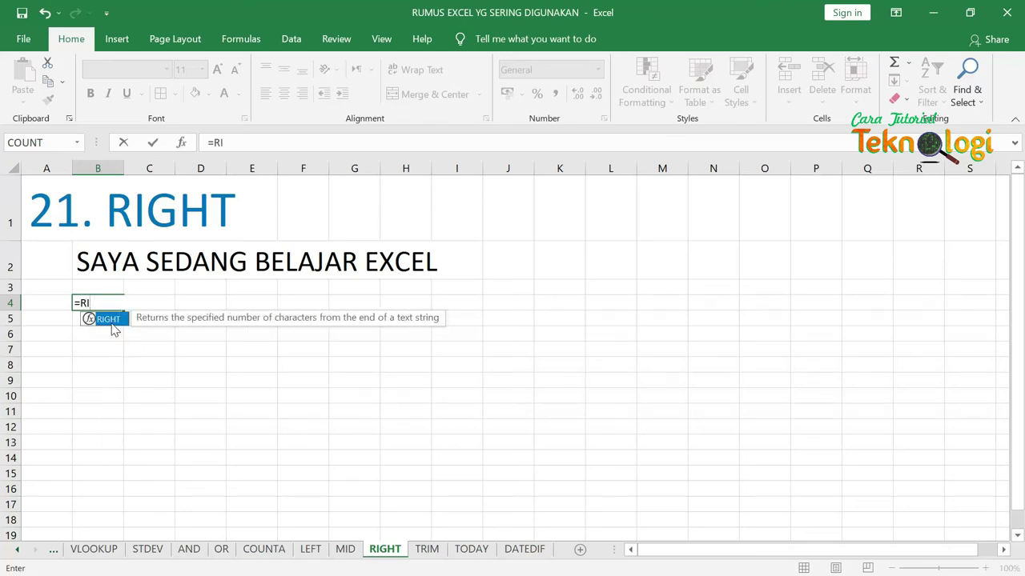
{"action": "double_click", "coordinate": [110, 319]}
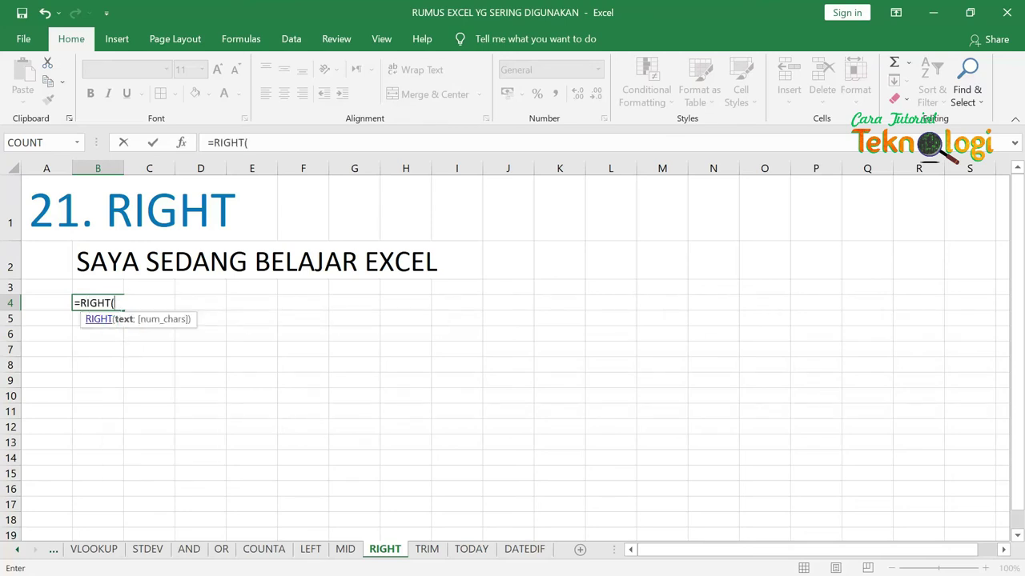
{"action": "left_click", "coordinate": [93, 260]}
{"action": "type", "text": ";5"}
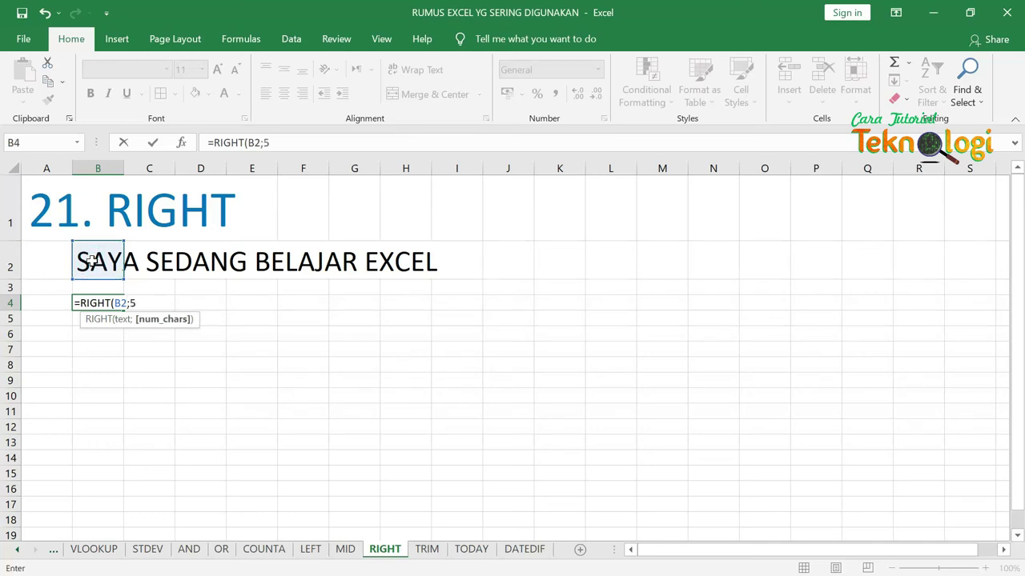
{"action": "type", "text": ")"}
{"action": "key", "text": "Return"}
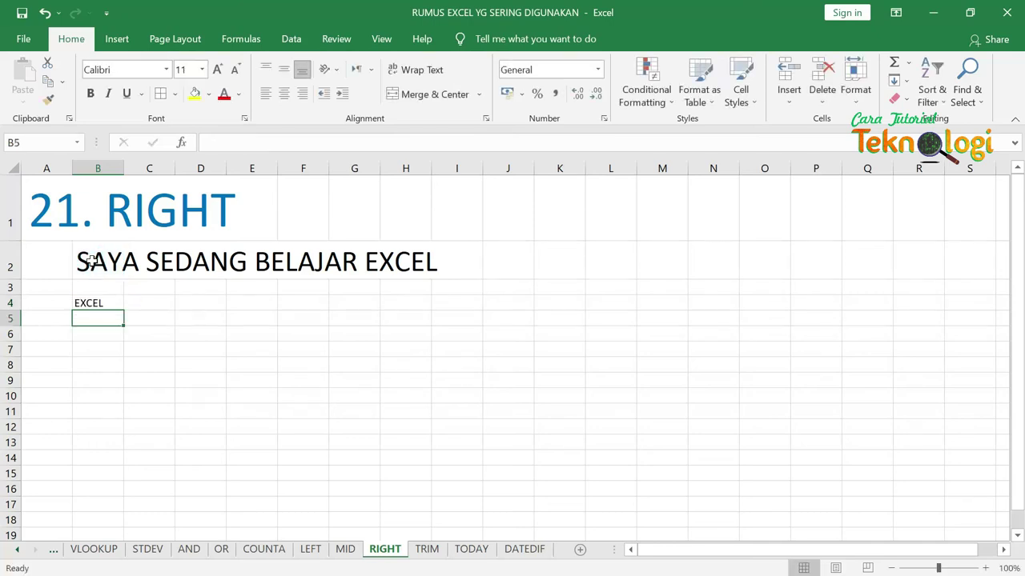
{"action": "left_click", "coordinate": [76, 300]}
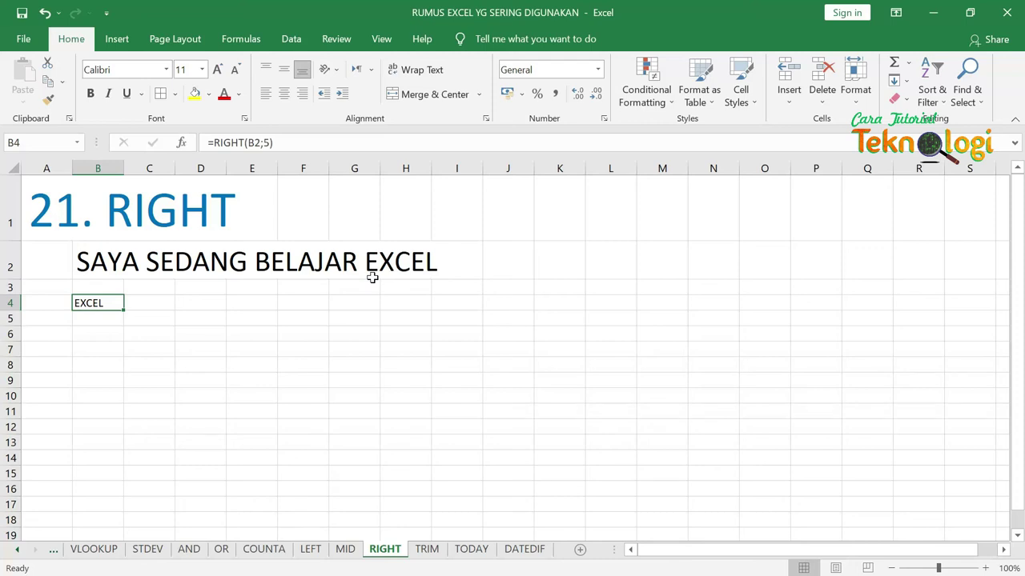
On the TRIM sheet, clear B6 and increase its font size three steps.
{"action": "left_click", "coordinate": [437, 550]}
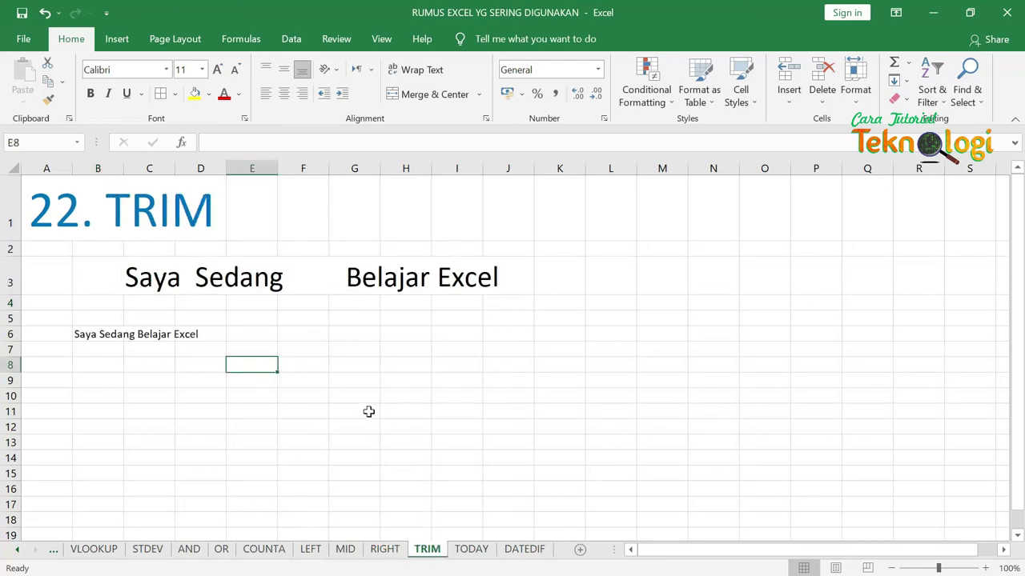
{"action": "left_click", "coordinate": [89, 334]}
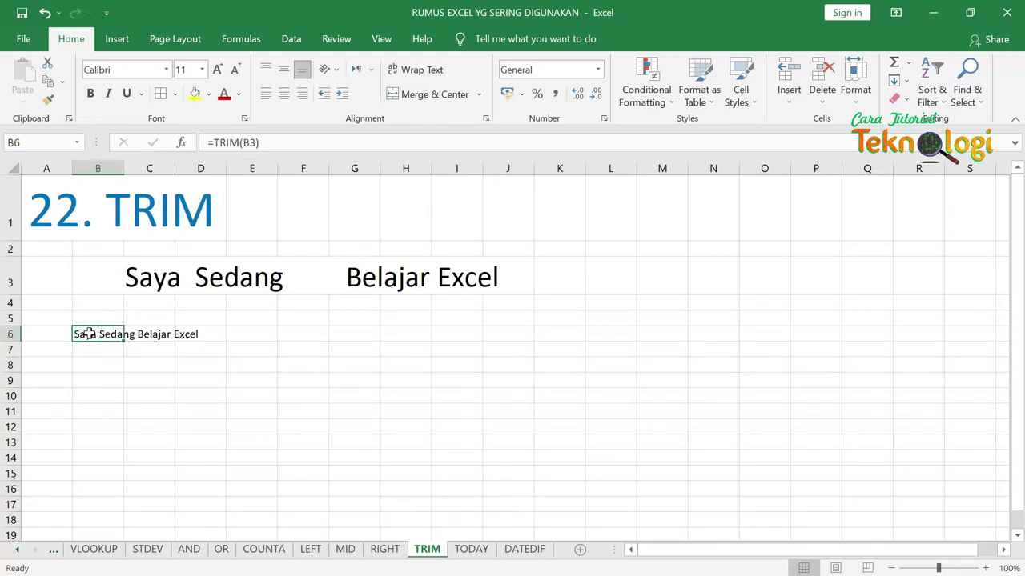
{"action": "key", "text": "Delete"}
{"action": "left_click", "coordinate": [217, 69]}
{"action": "left_click", "coordinate": [216, 69]}
{"action": "left_click", "coordinate": [216, 69]}
{"action": "left_click", "coordinate": [216, 69]}
{"action": "left_click", "coordinate": [216, 70]}
{"action": "left_click", "coordinate": [216, 70]}
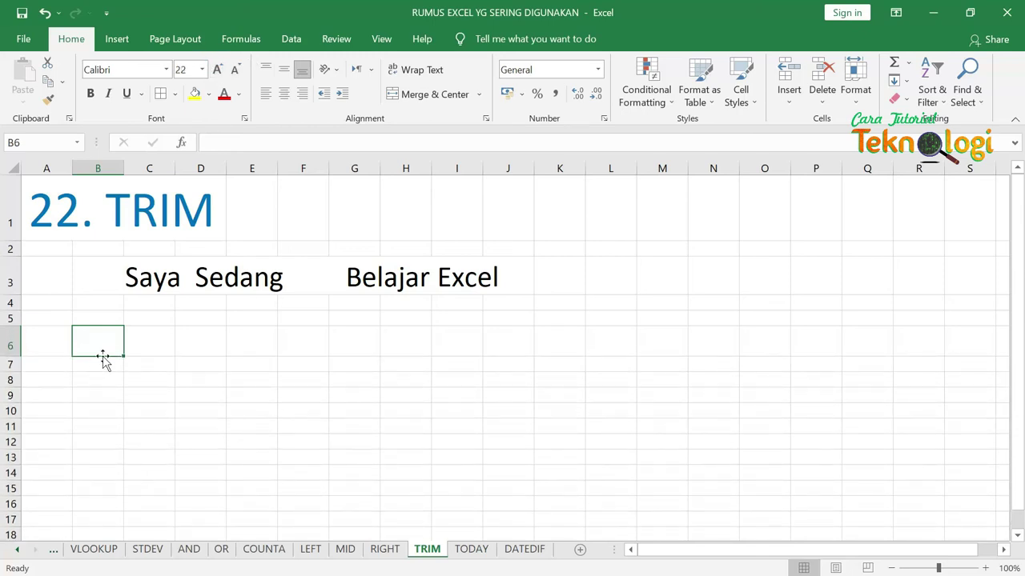
Enter =TRIM(B3) in B6 to remove the sentence's extra spaces.
{"action": "left_click", "coordinate": [88, 274]}
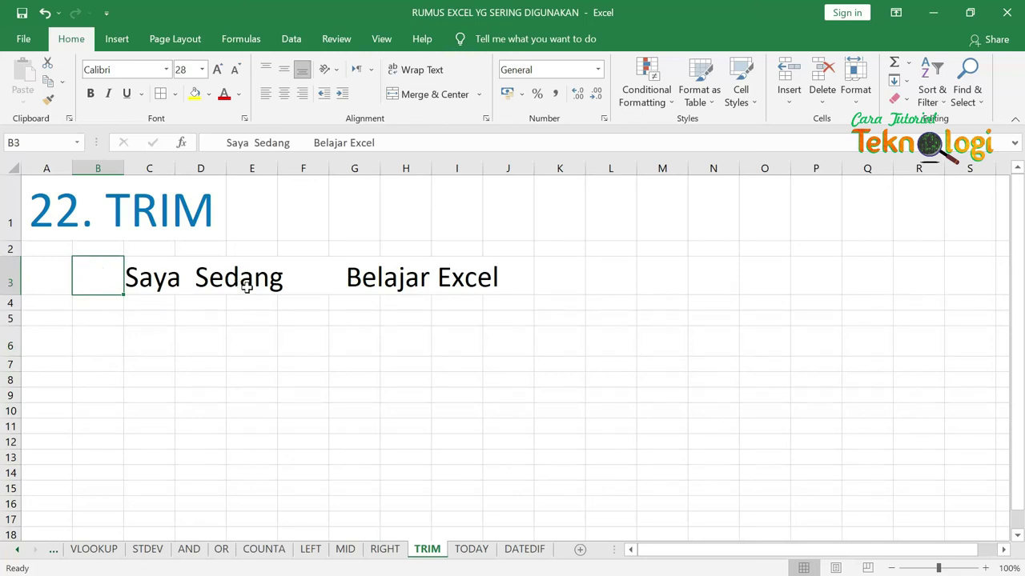
{"action": "left_click", "coordinate": [93, 320]}
{"action": "left_click", "coordinate": [87, 338]}
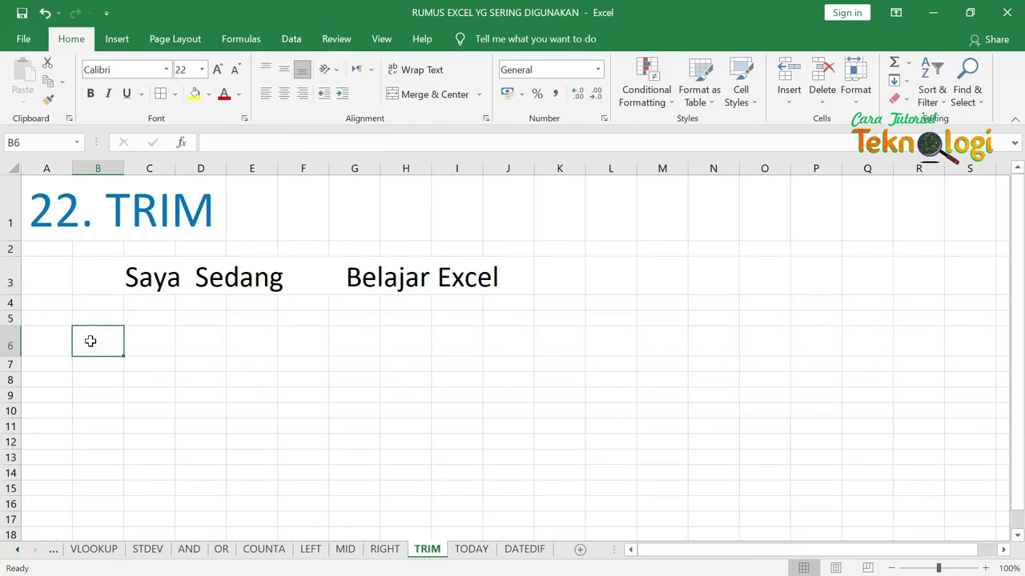
{"action": "type", "text": "=TRIM"}
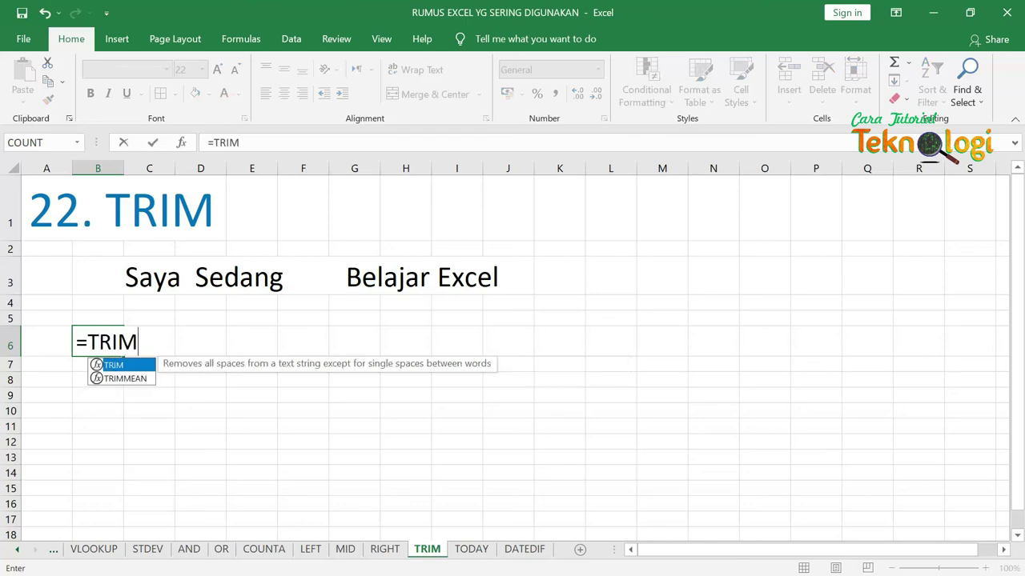
{"action": "type", "text": "("}
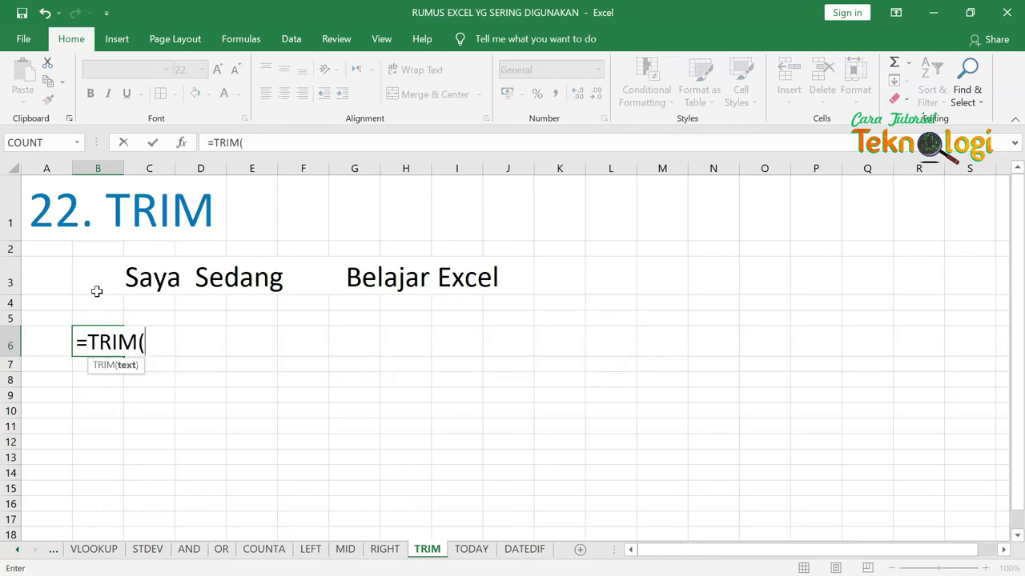
{"action": "left_click", "coordinate": [94, 274]}
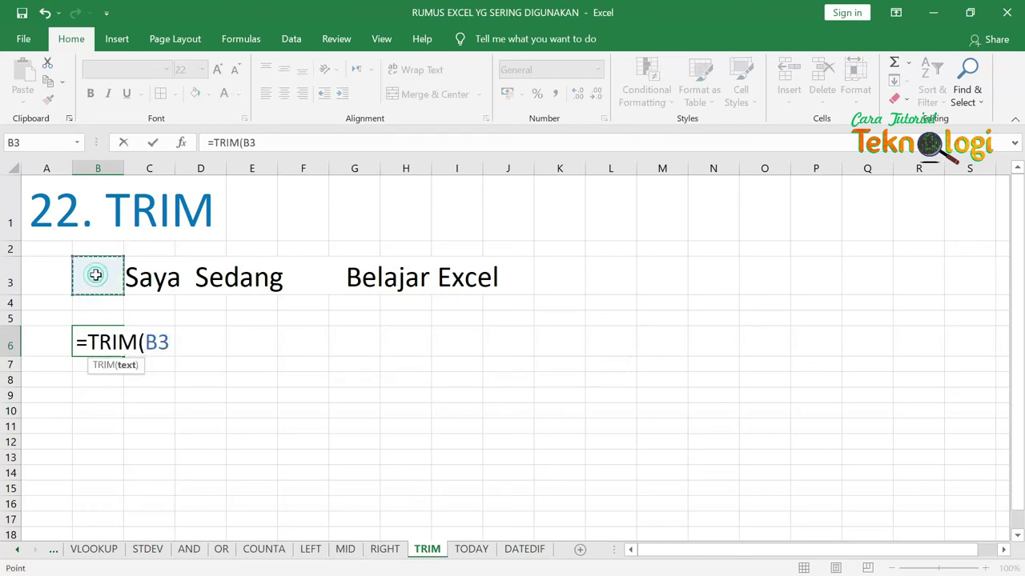
{"action": "left_click", "coordinate": [149, 273]}
{"action": "left_click", "coordinate": [94, 277]}
{"action": "type", "text": ")"}
{"action": "key", "text": "Return"}
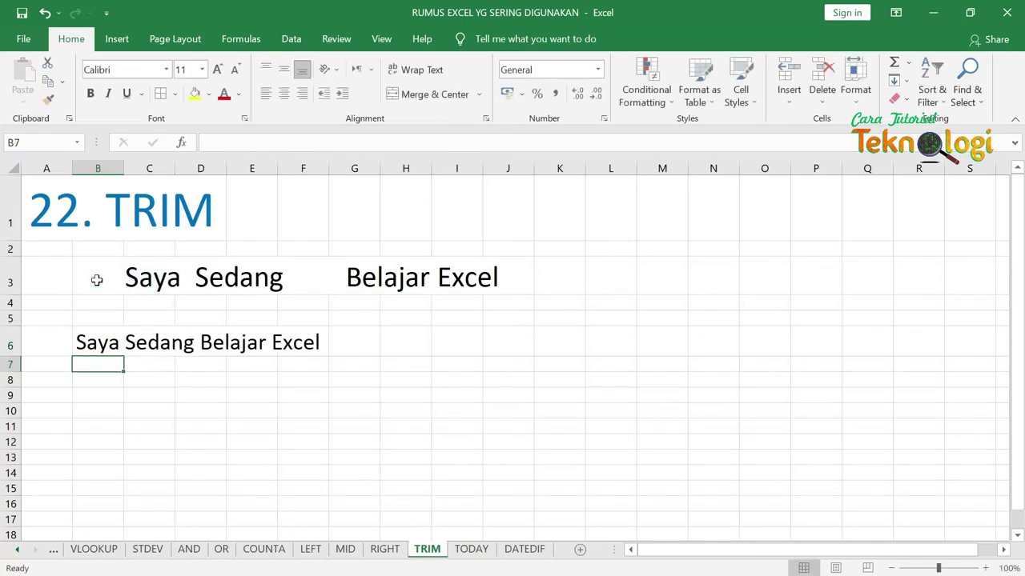
Compare B3's extra spaces with the trimmed B6, then switch to the TODAY sheet.
{"action": "left_click", "coordinate": [97, 280]}
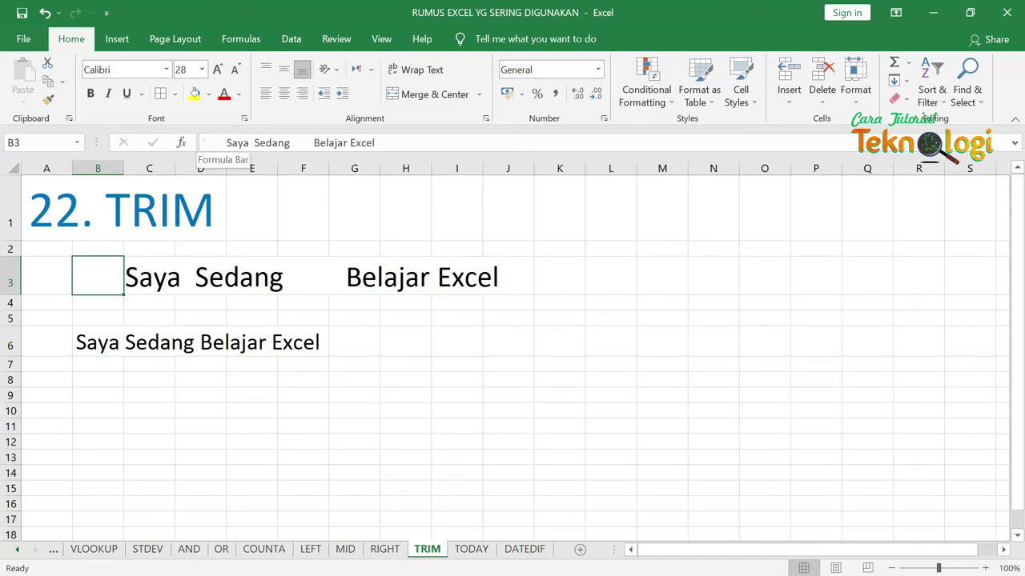
{"action": "left_click", "coordinate": [217, 143]}
{"action": "left_click_drag", "start_coordinate": [293, 142], "coordinate": [313, 142]}
{"action": "left_click", "coordinate": [458, 315]}
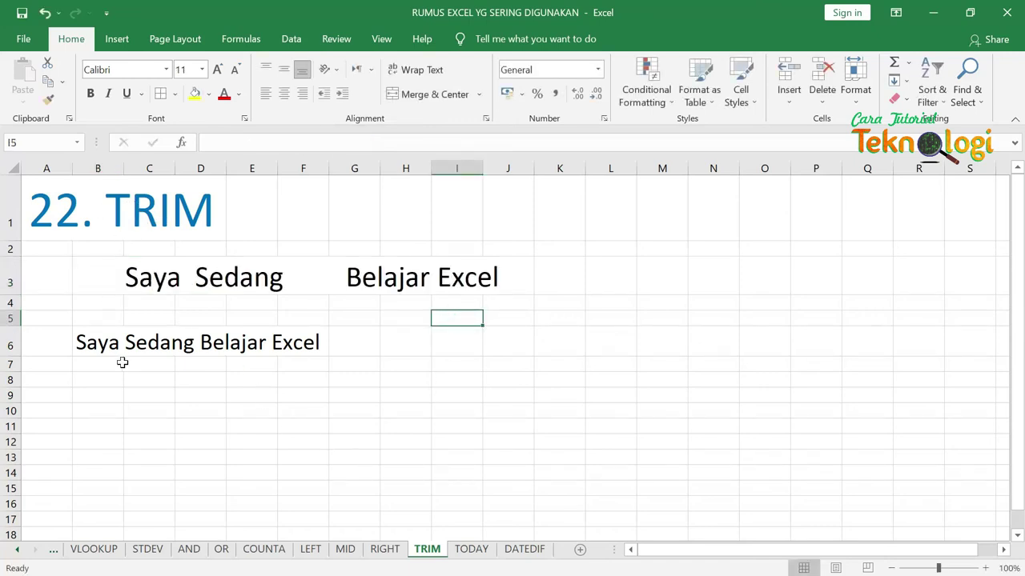
{"action": "left_click", "coordinate": [84, 343]}
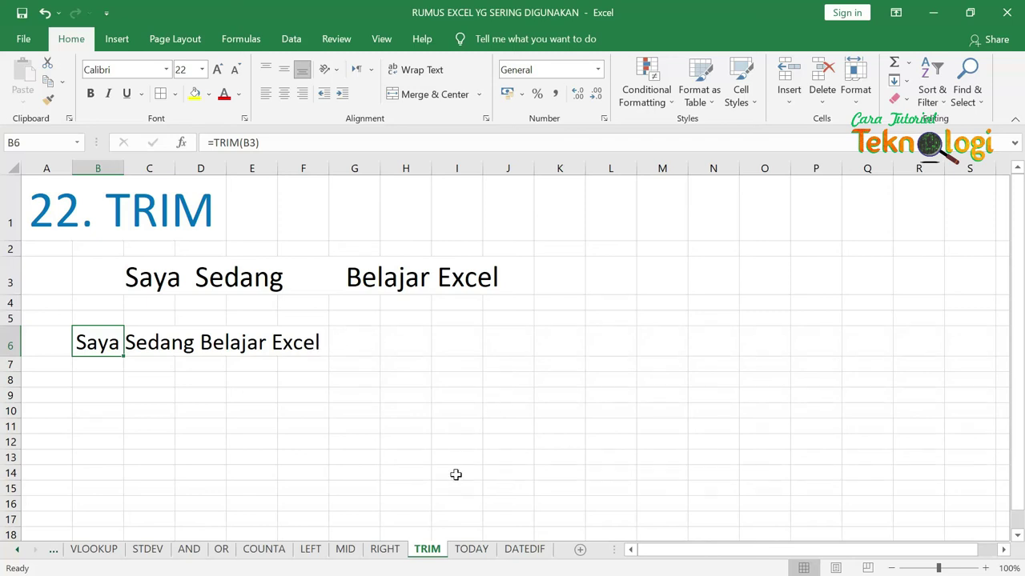
{"action": "left_click", "coordinate": [473, 550]}
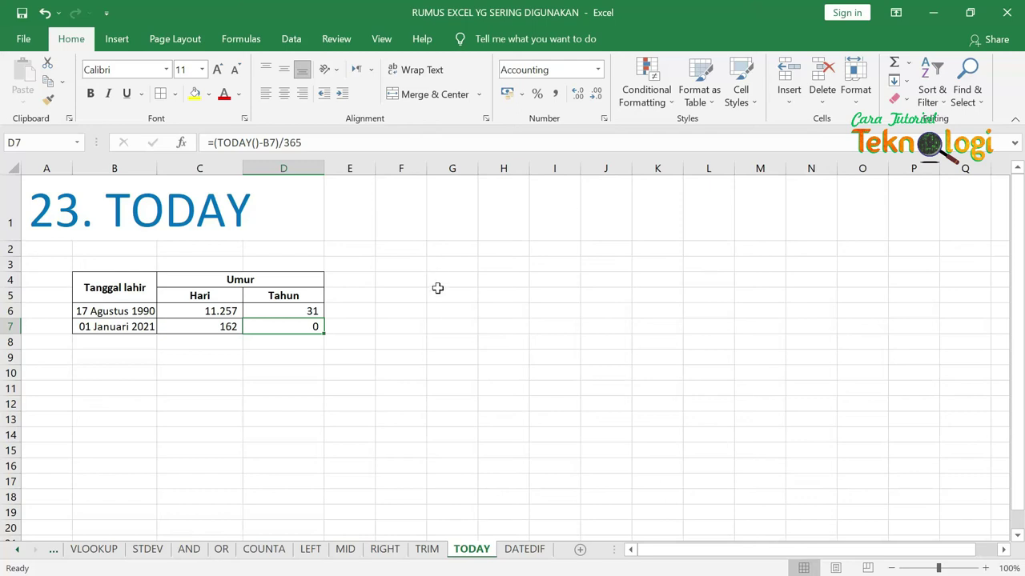
Clear the old ages in C6:D7 and show today's date 12/06/2021 with =TODAY() in F5.
{"action": "left_click_drag", "start_coordinate": [224, 313], "coordinate": [304, 322]}
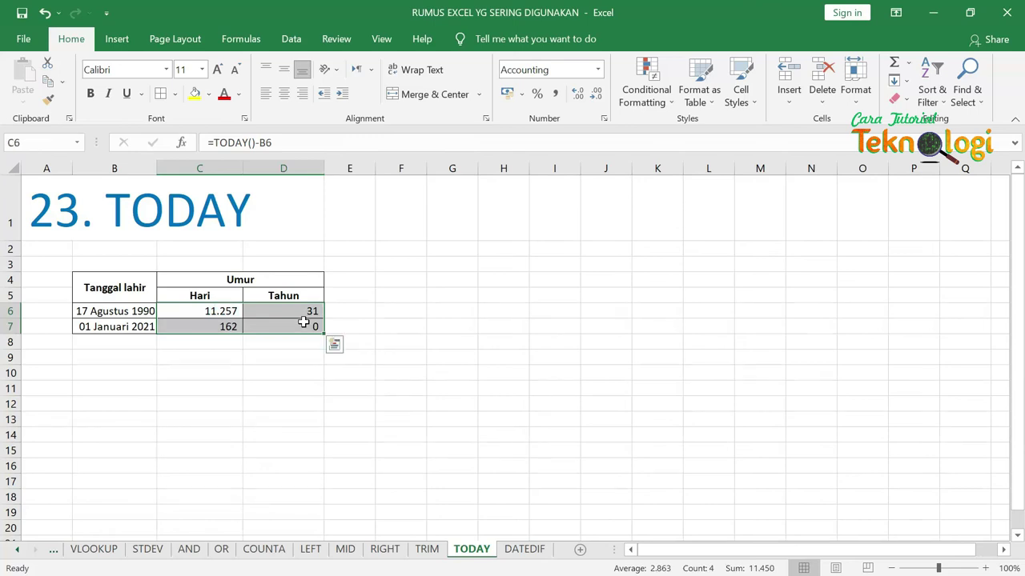
{"action": "key", "text": "Delete"}
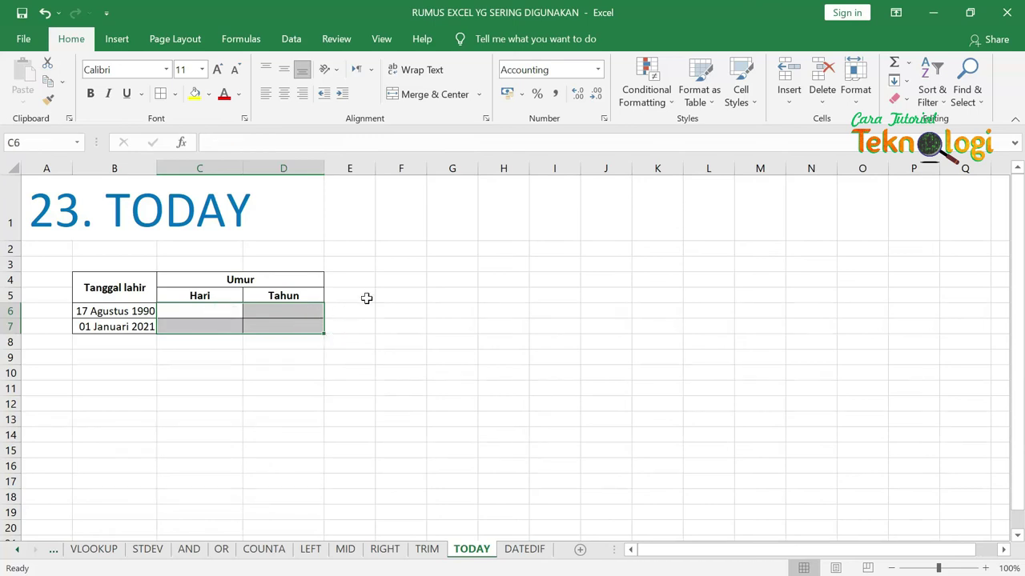
{"action": "left_click", "coordinate": [403, 302]}
{"action": "type", "text": "=TODAY()"}
{"action": "key", "text": "Return"}
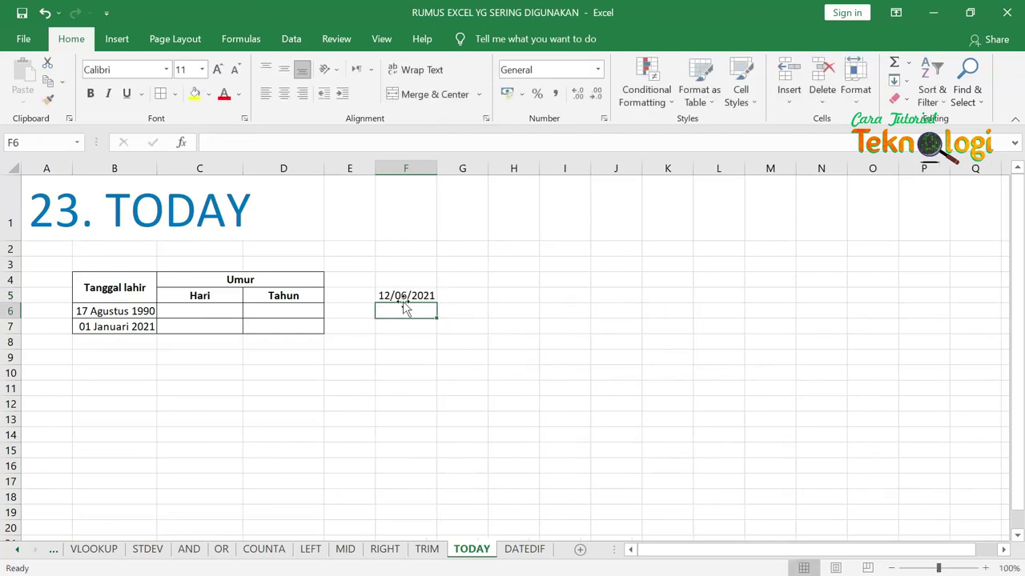
{"action": "left_click", "coordinate": [421, 296]}
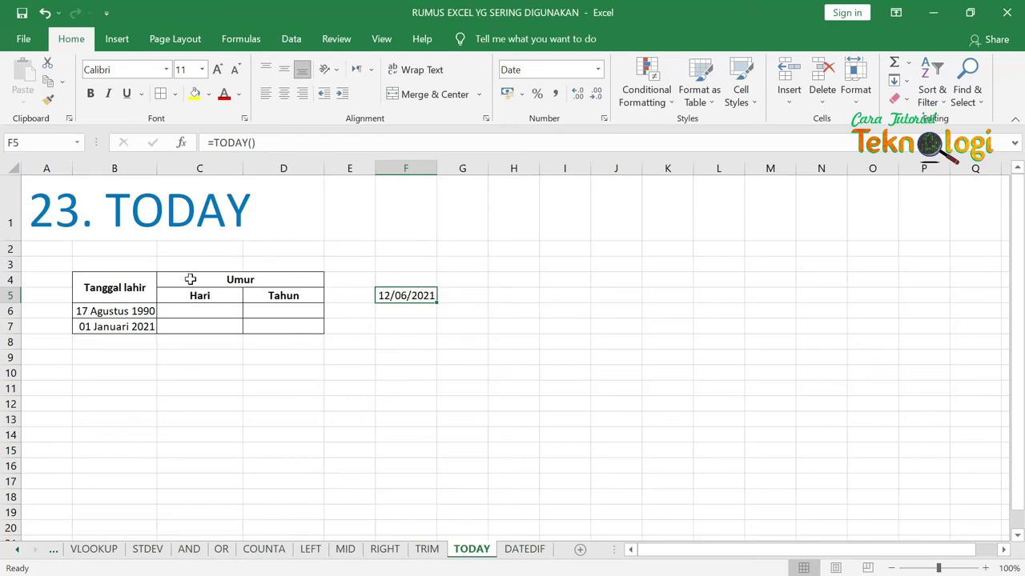
Fill Hari with =TODAY()-B6 copied down to C7, giving 11.257 and 162 days.
{"action": "left_click", "coordinate": [206, 310]}
{"action": "type", "text": "="}
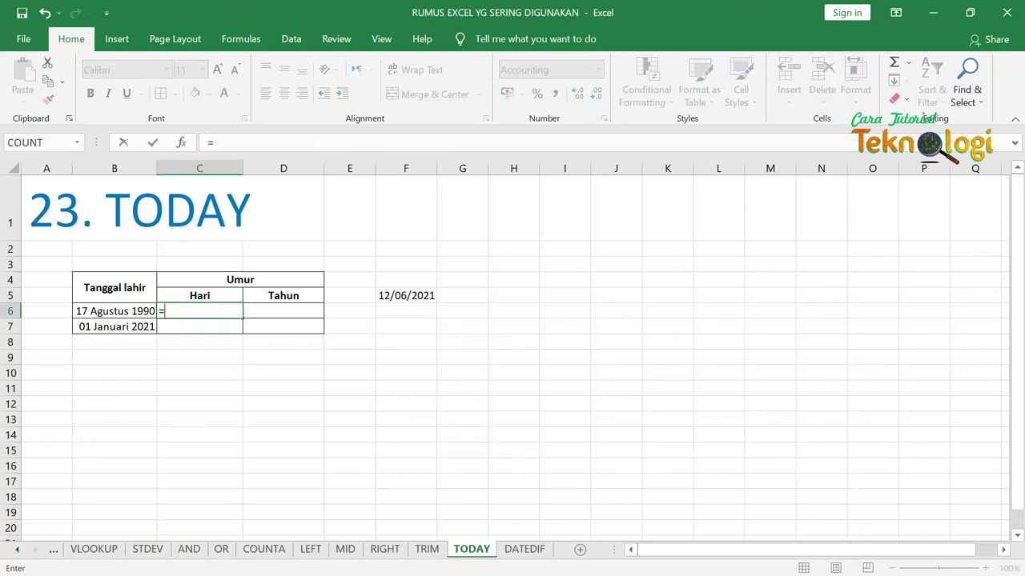
{"action": "type", "text": "TODAY()-"}
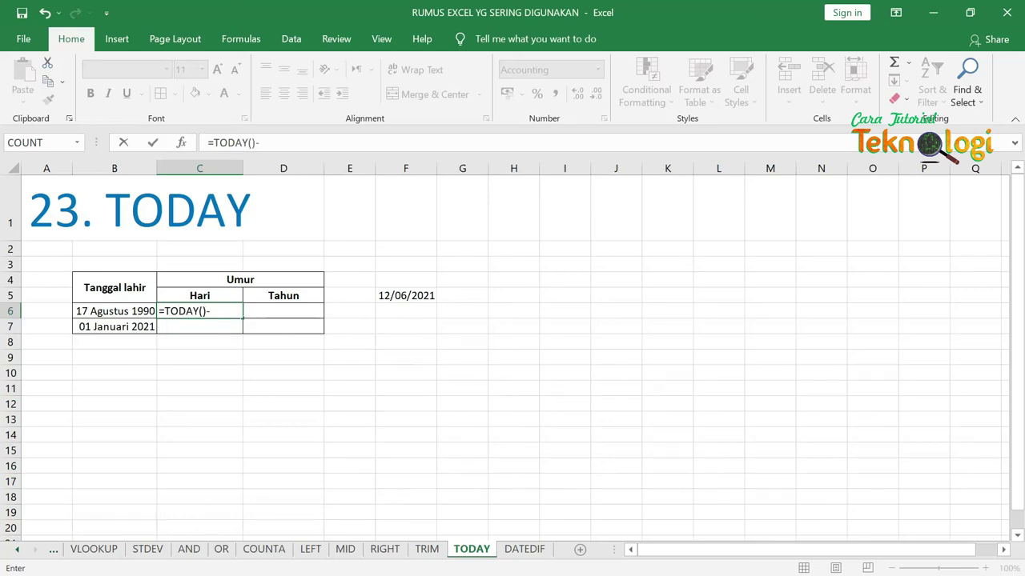
{"action": "left_click", "coordinate": [125, 310]}
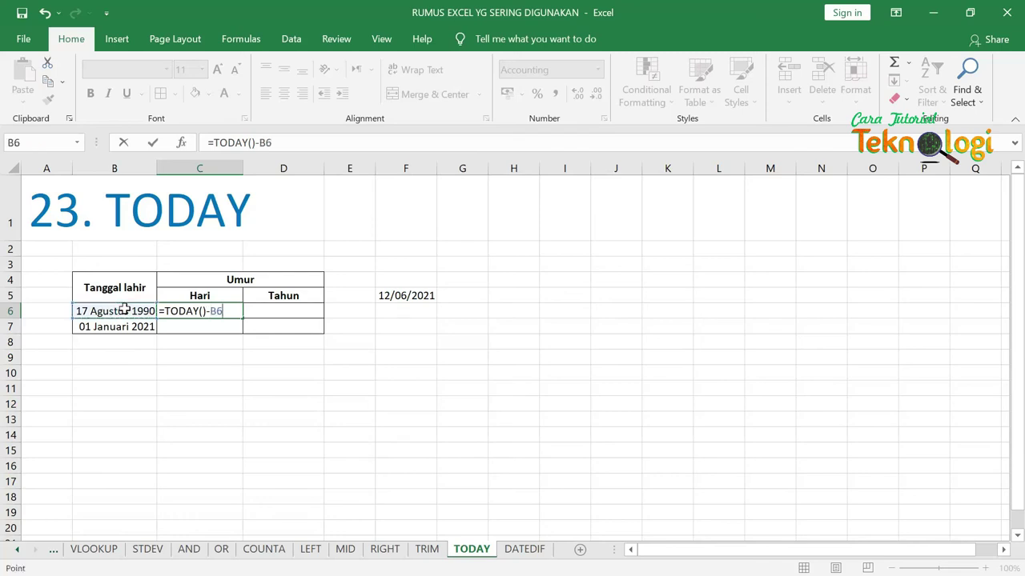
{"action": "key", "text": "Return"}
{"action": "left_click", "coordinate": [221, 311]}
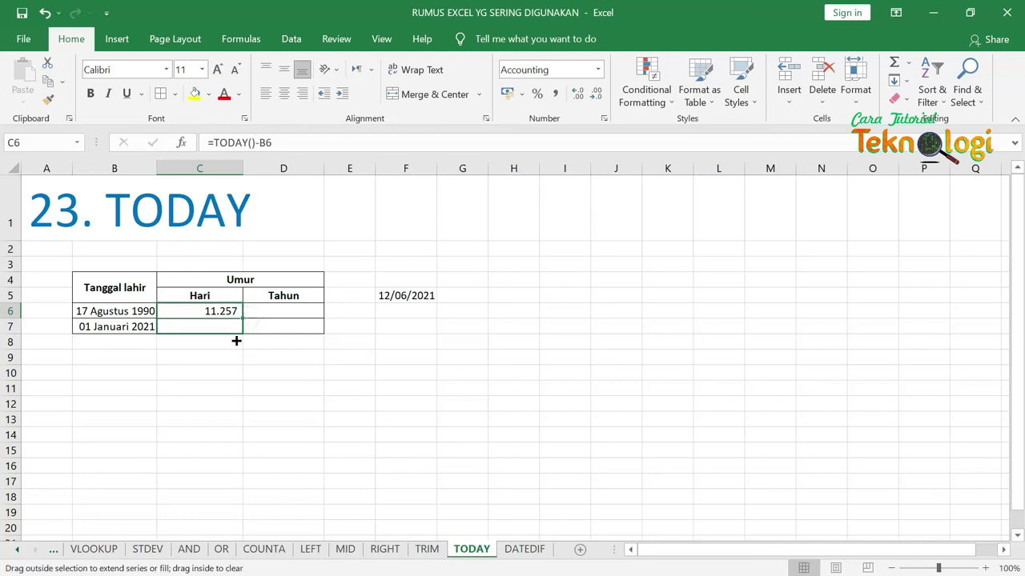
{"action": "left_click_drag", "start_coordinate": [244, 318], "coordinate": [240, 337]}
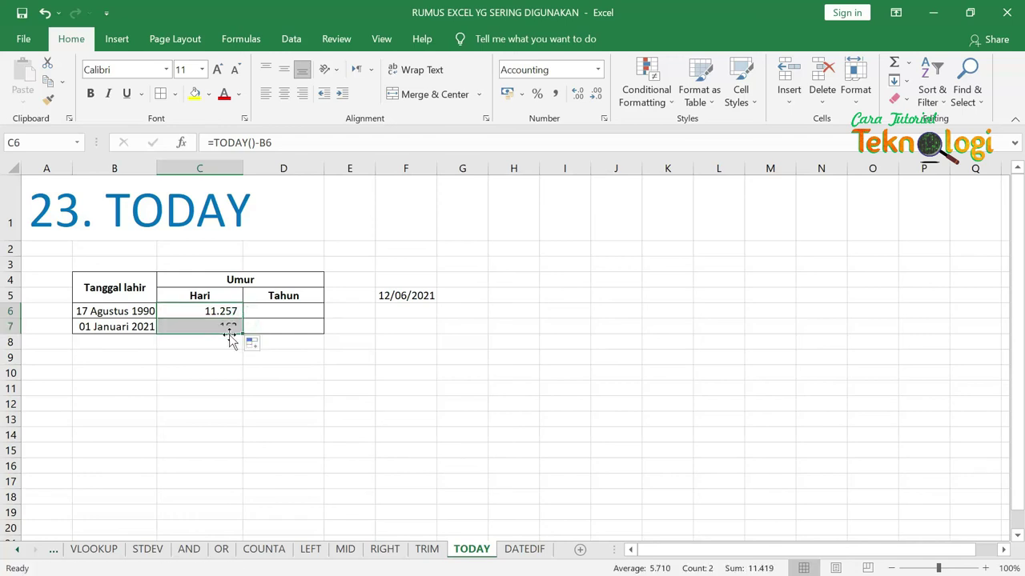
{"action": "left_click", "coordinate": [104, 329]}
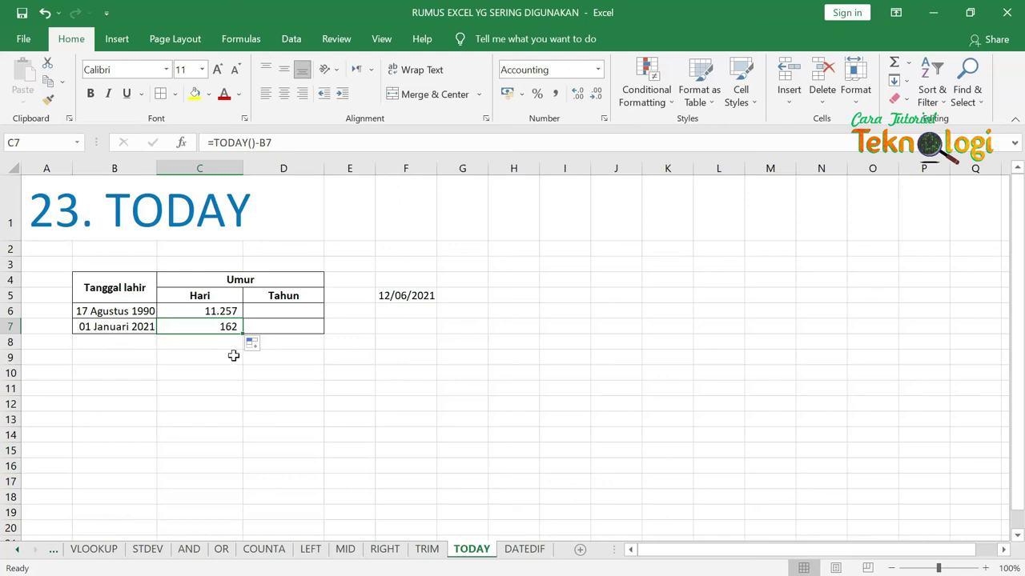
{"action": "left_click", "coordinate": [280, 312]}
Enter the years formula =(TODAY()-B6)/365 in D6.
{"action": "type", "text": "="}
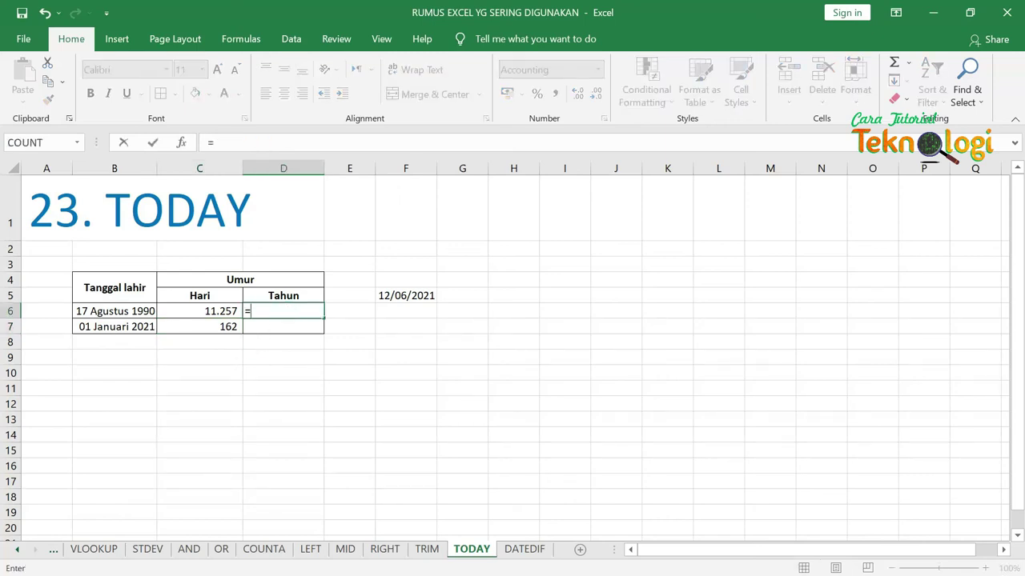
{"action": "type", "text": "TODAY()-"}
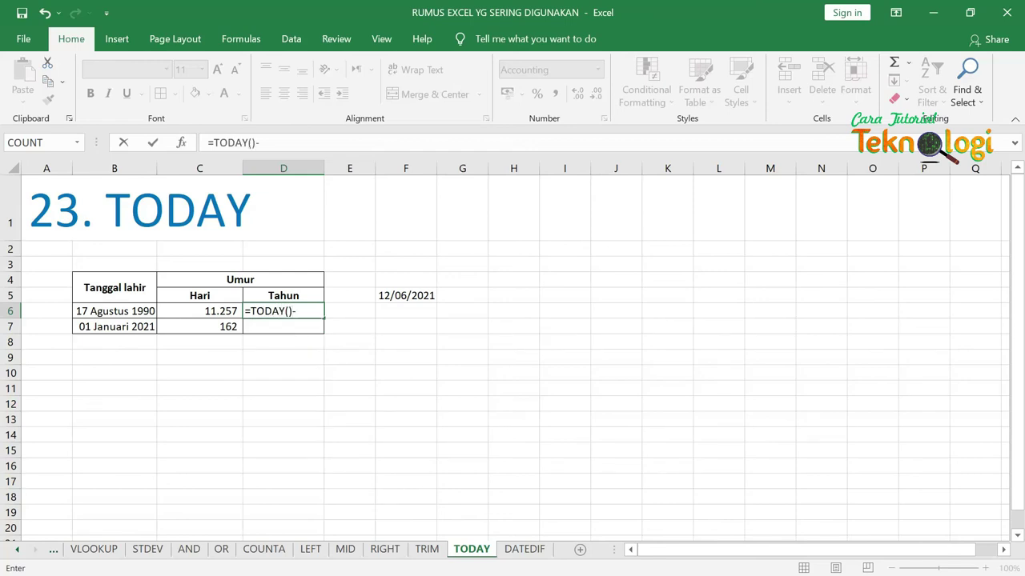
{"action": "left_click", "coordinate": [133, 311]}
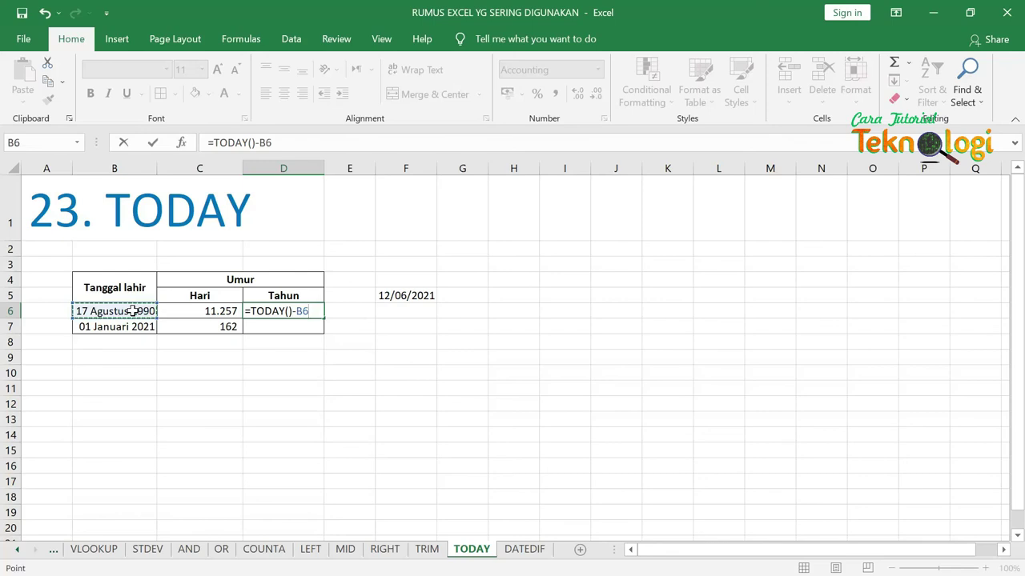
{"action": "type", "text": ")"}
{"action": "left_click", "coordinate": [207, 143]}
{"action": "type", "text": "("}
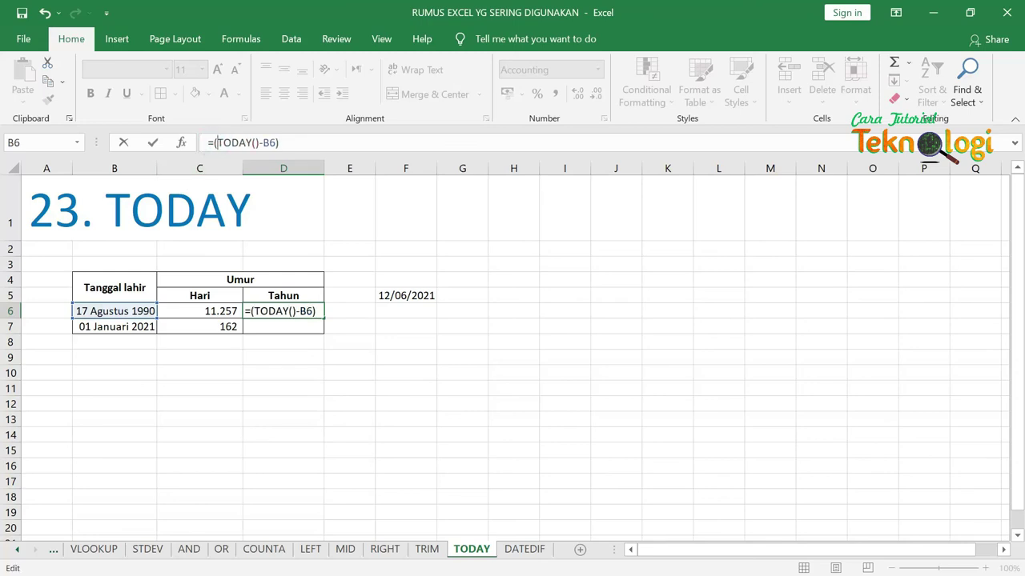
{"action": "left_click", "coordinate": [297, 141]}
{"action": "type", "text": "365"}
{"action": "key", "text": "Return"}
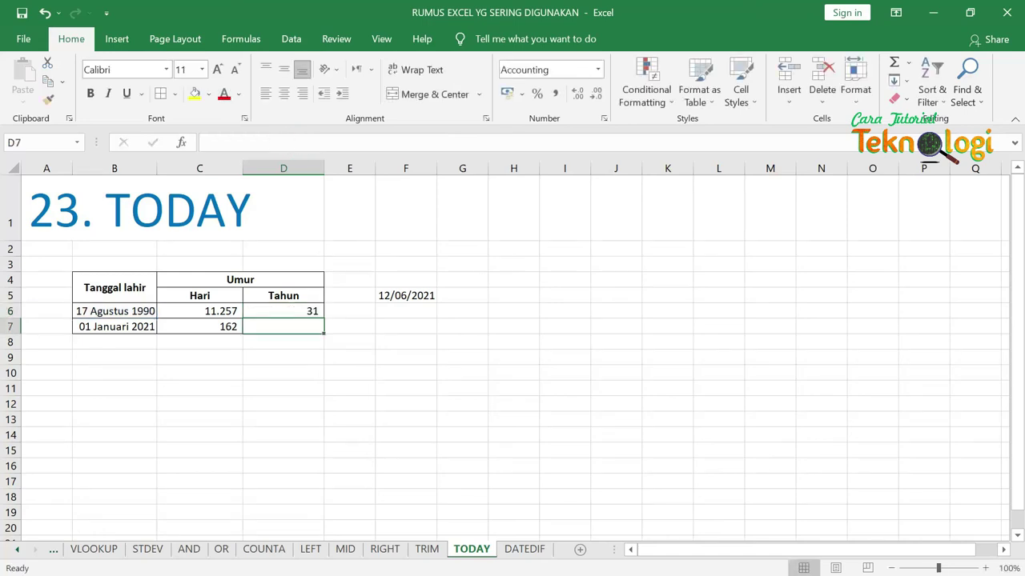
Fill the years formula down to D7 for 31 and 0, then open the DATEDIF sheet.
{"action": "left_click", "coordinate": [307, 313]}
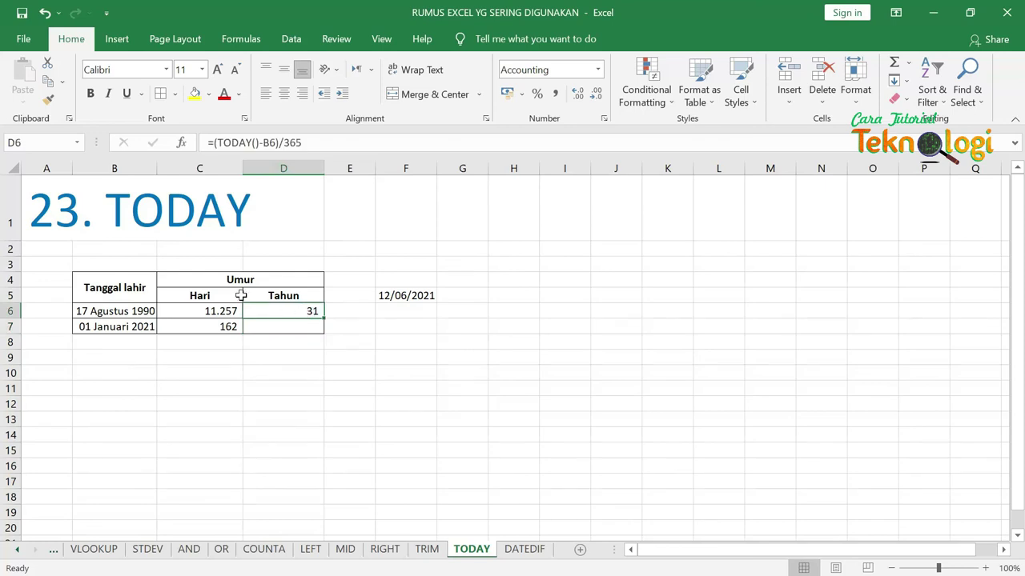
{"action": "left_click_drag", "start_coordinate": [325, 321], "coordinate": [325, 335]}
{"action": "left_click", "coordinate": [312, 328]}
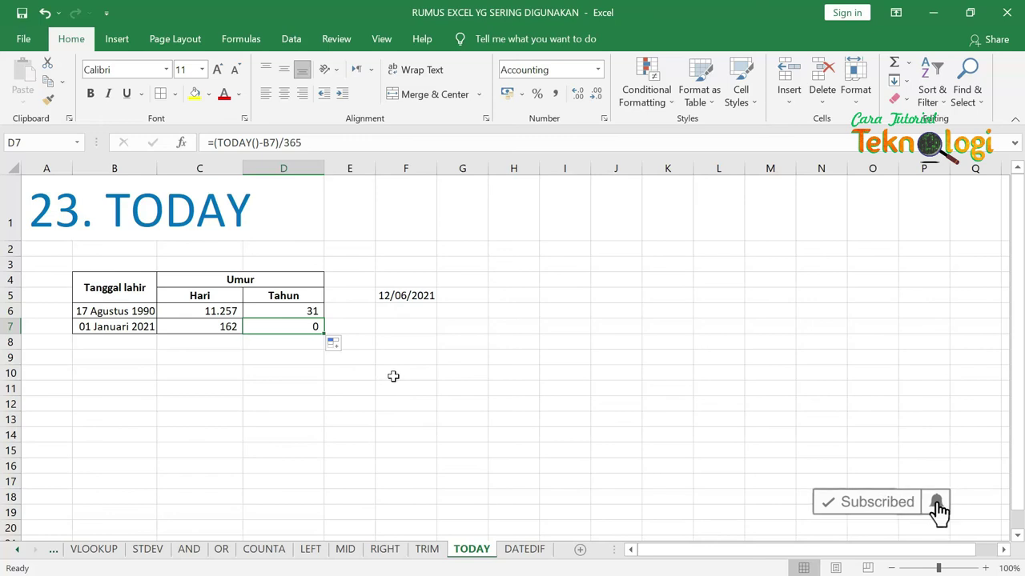
{"action": "left_click", "coordinate": [530, 552]}
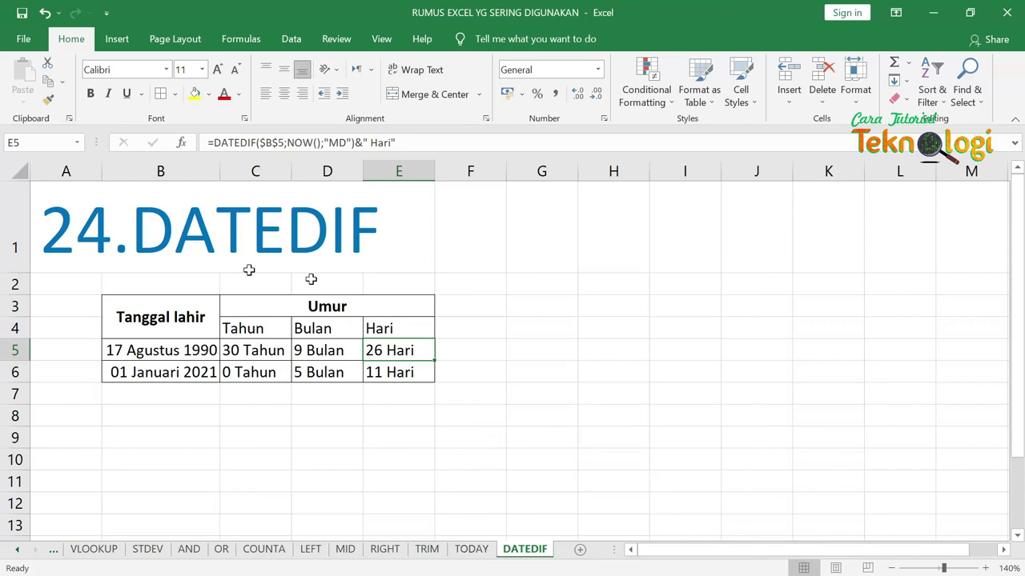
Review the Tahun, Bulan and Hari headings, then erase the six results in C5:E6.
{"action": "left_click", "coordinate": [181, 345]}
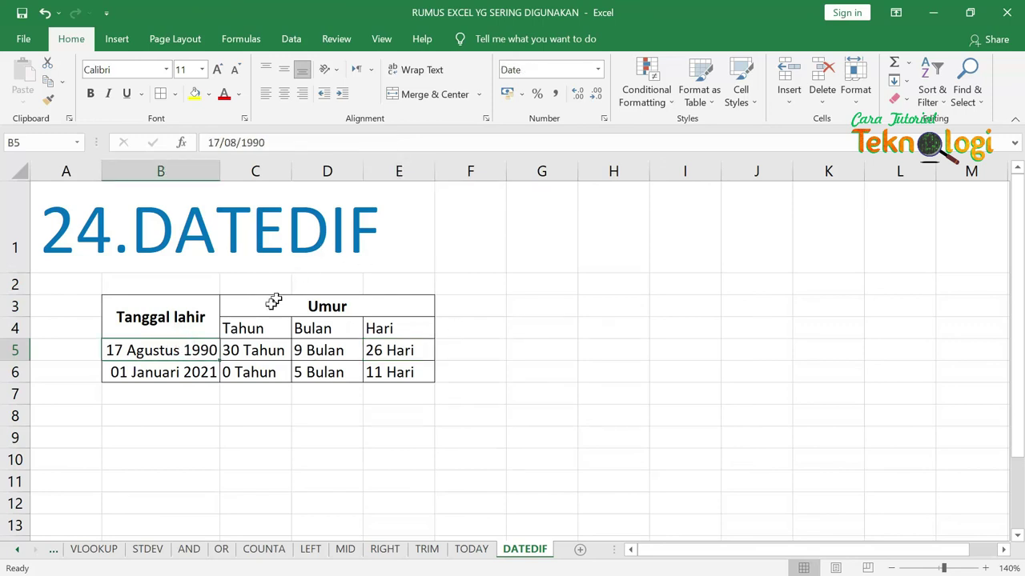
{"action": "left_click", "coordinate": [256, 329]}
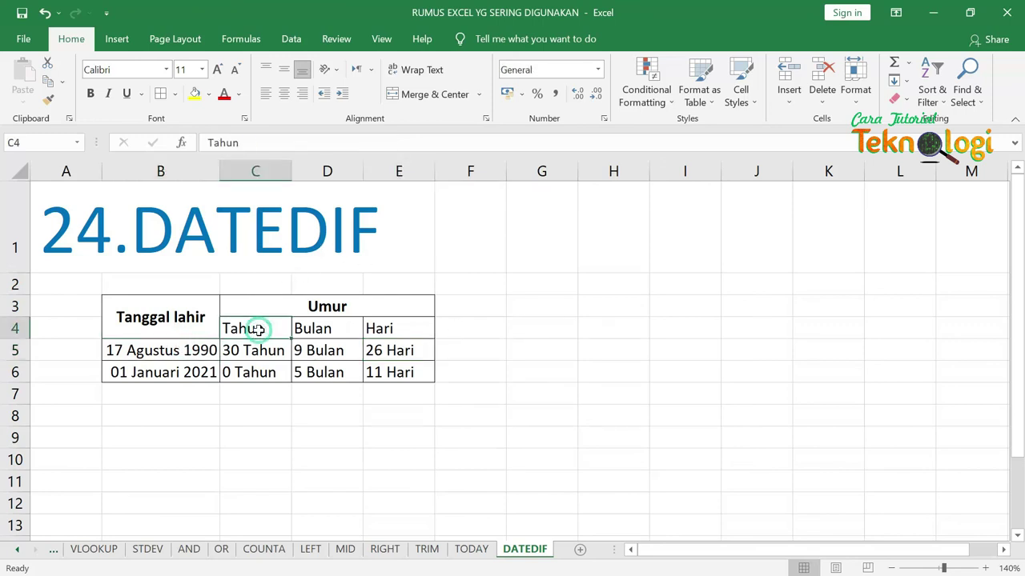
{"action": "left_click", "coordinate": [335, 330]}
{"action": "left_click", "coordinate": [387, 322]}
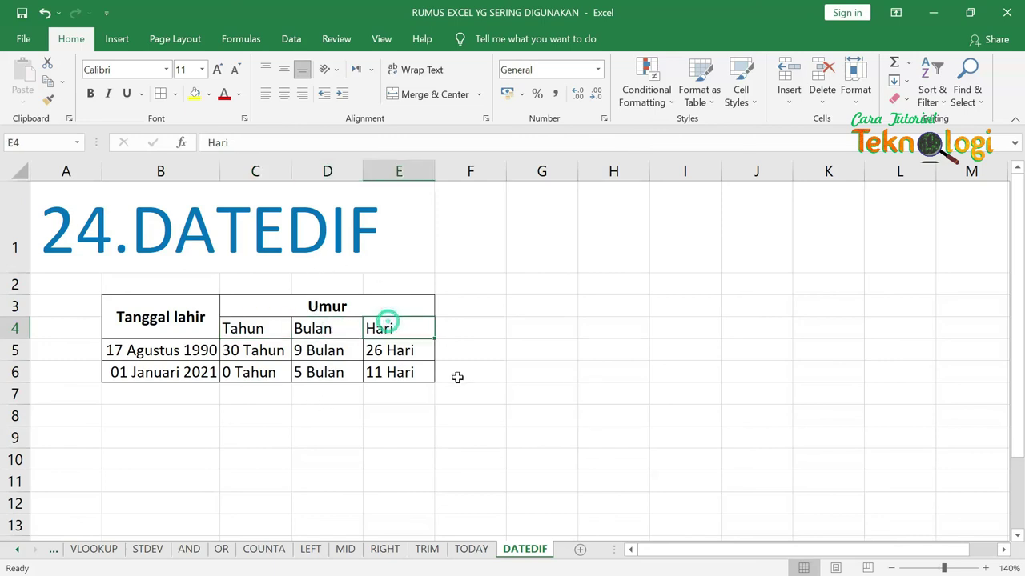
{"action": "left_click_drag", "start_coordinate": [256, 352], "coordinate": [398, 375]}
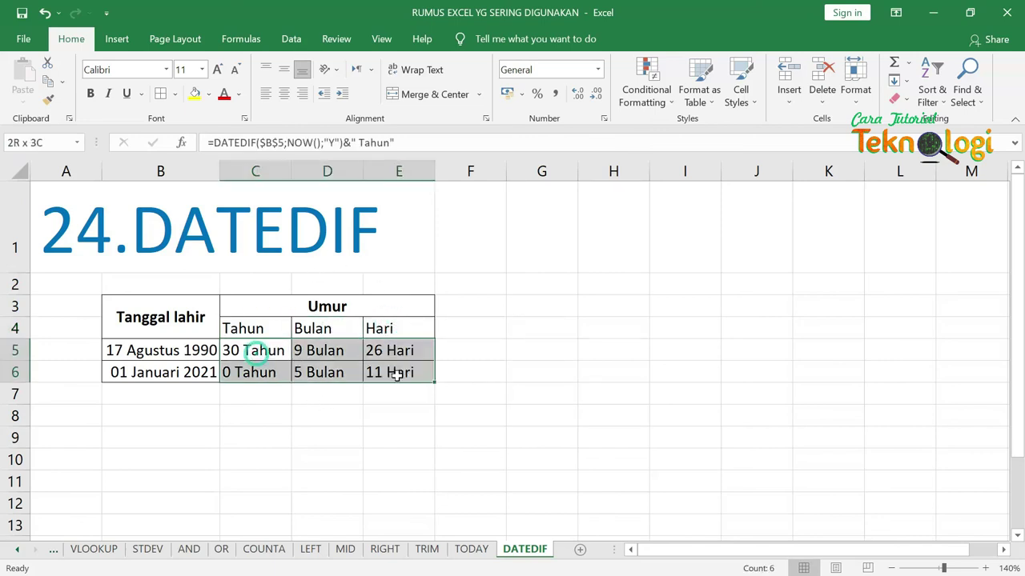
{"action": "key", "text": "Delete"}
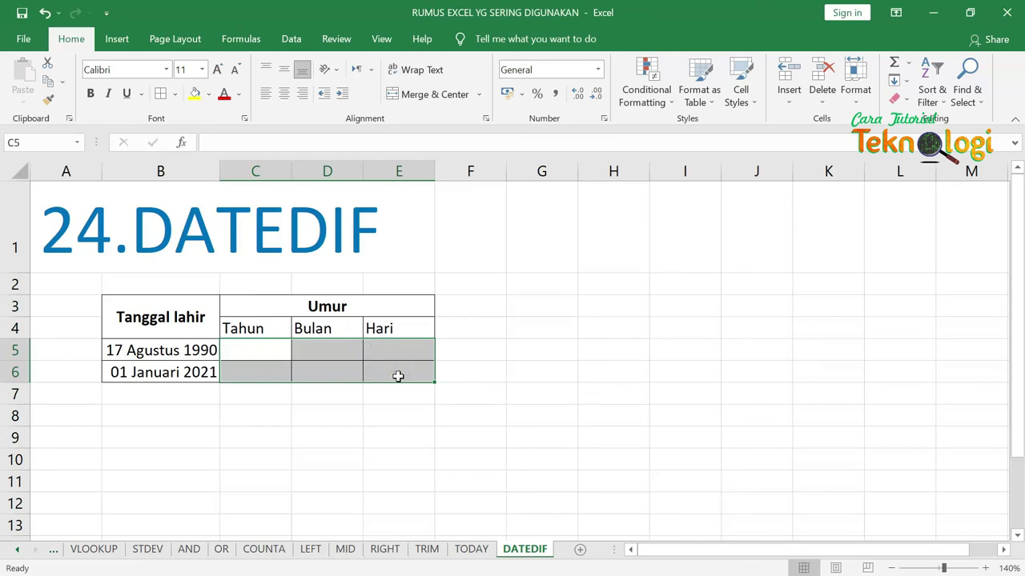
Start a DATEDIF formula in C5 using the birth date in B5 as the start date.
{"action": "left_click", "coordinate": [256, 353]}
{"action": "type", "text": "="}
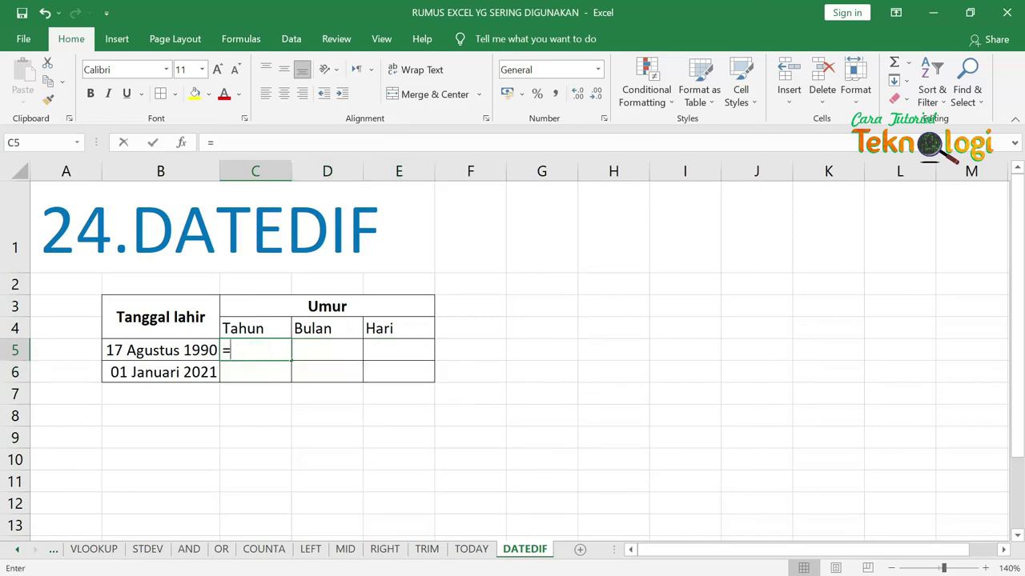
{"action": "type", "text": "DATEDT"}
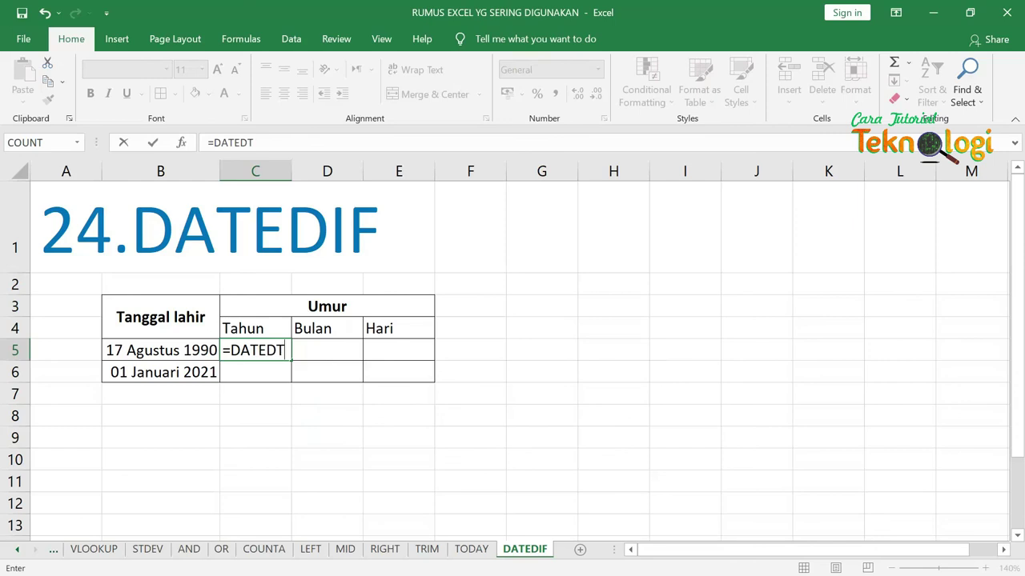
{"action": "key", "text": "BackSpace"}
{"action": "type", "text": "F"}
{"action": "type", "text": "("}
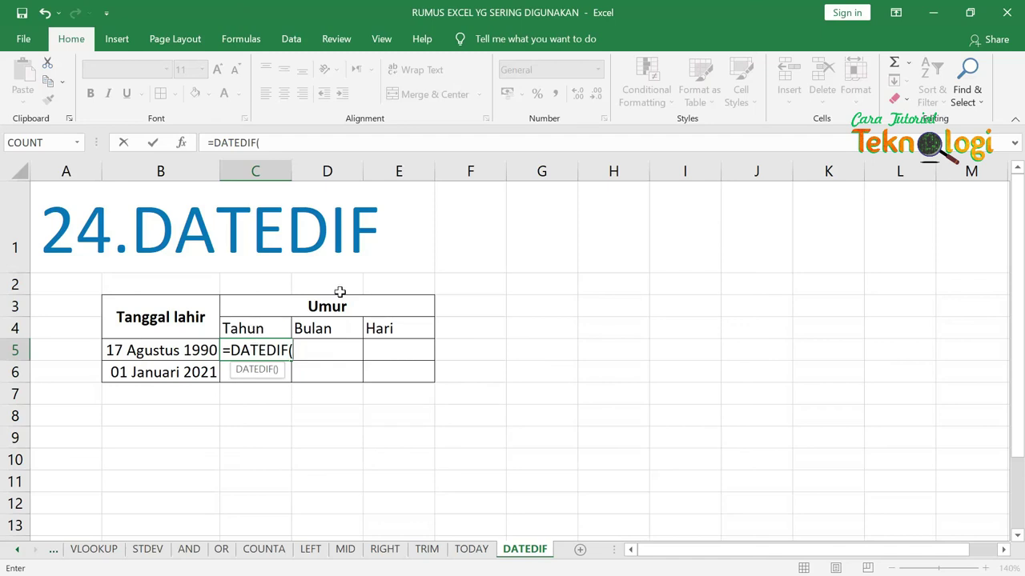
{"action": "left_click", "coordinate": [195, 353]}
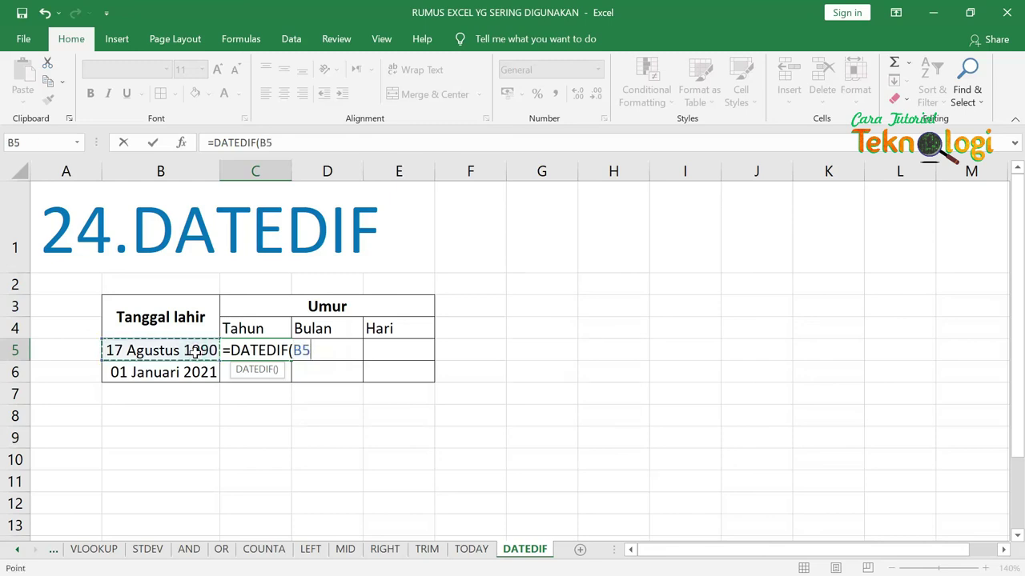
Complete it as =DATEDIF(B5;NOW();"Y") so C5 shows 30 full years.
{"action": "type", "text": ";"}
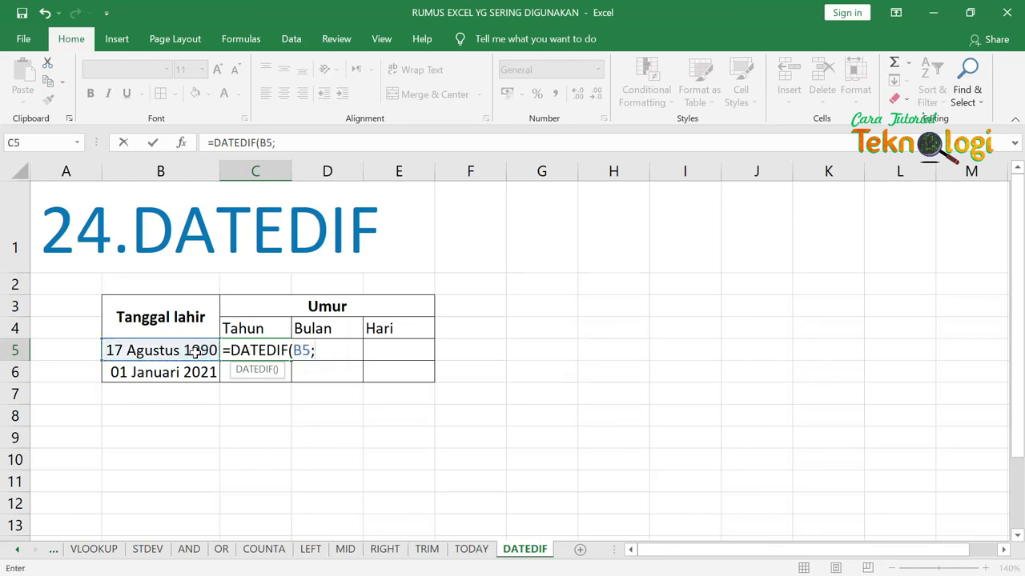
{"action": "type", "text": "NO"}
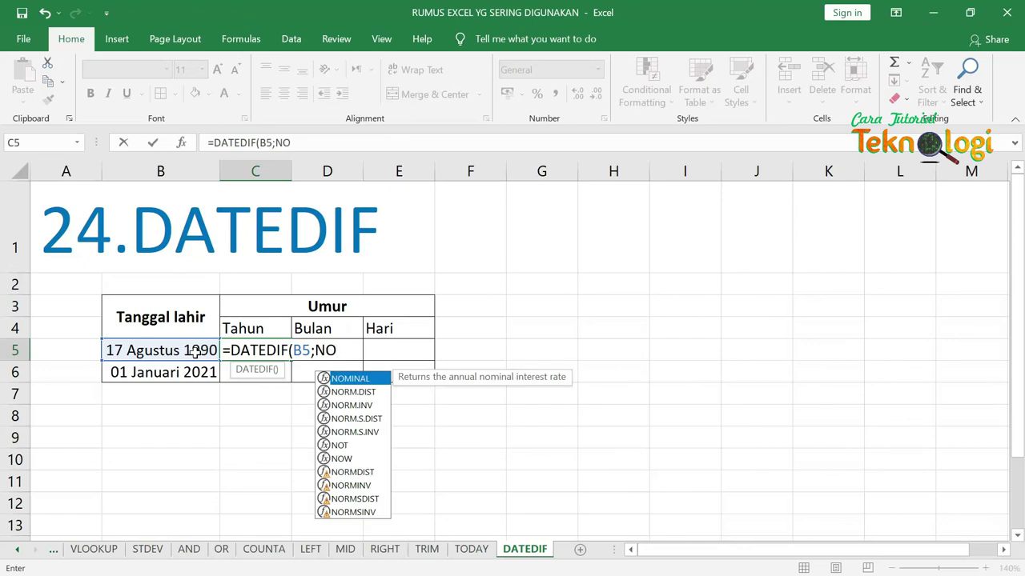
{"action": "type", "text": "W"}
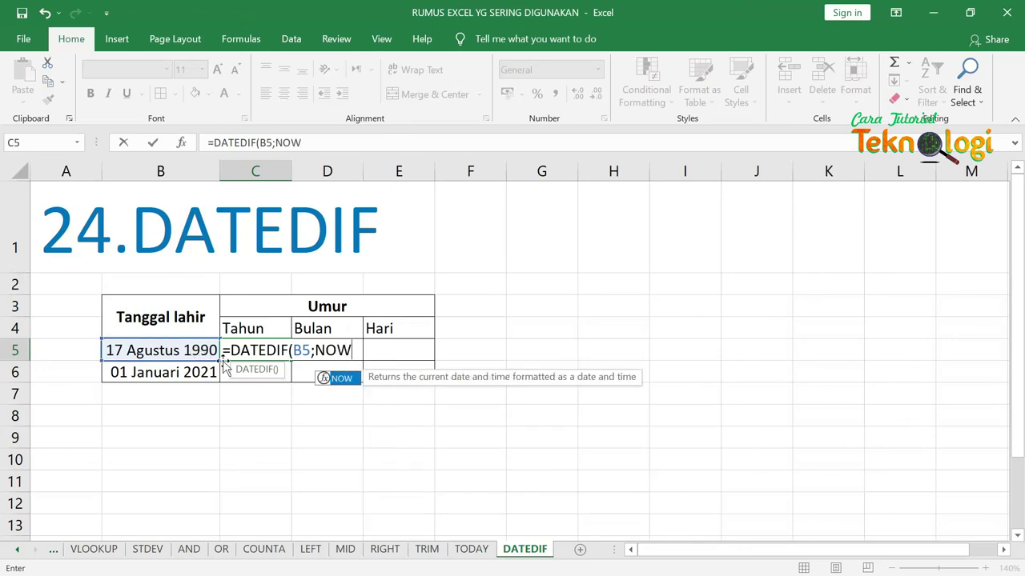
{"action": "double_click", "coordinate": [344, 378]}
{"action": "type", "text": ")"}
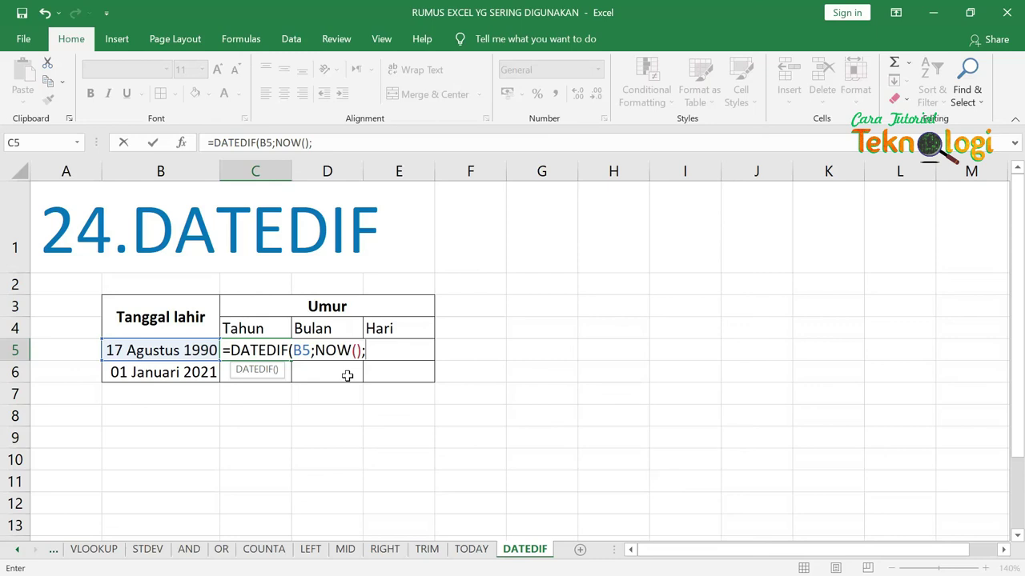
{"action": "type", "text": "y"}
{"action": "key", "text": "BackSpace"}
{"action": "type", "text": "Y"}
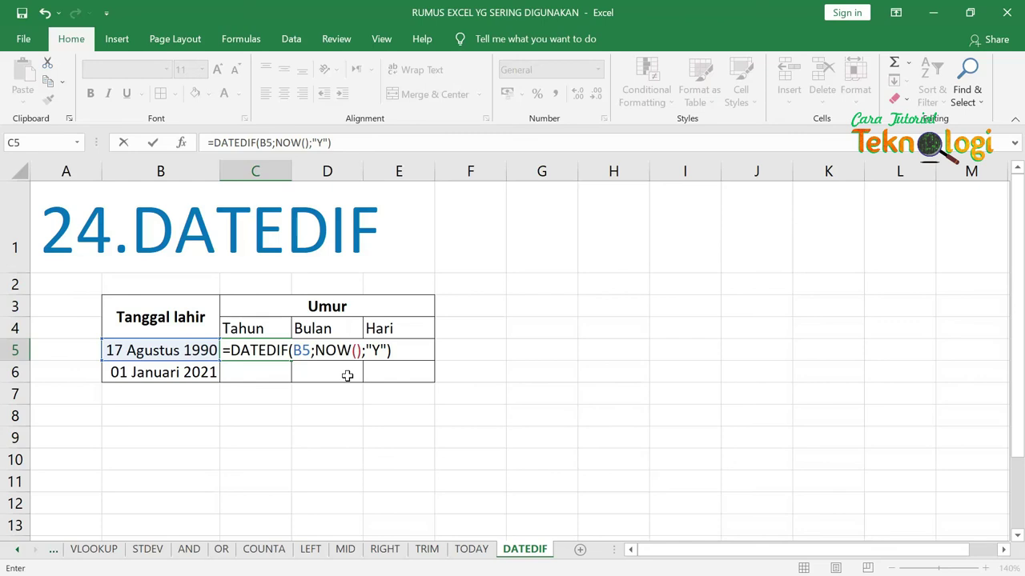
{"action": "key", "text": "Return"}
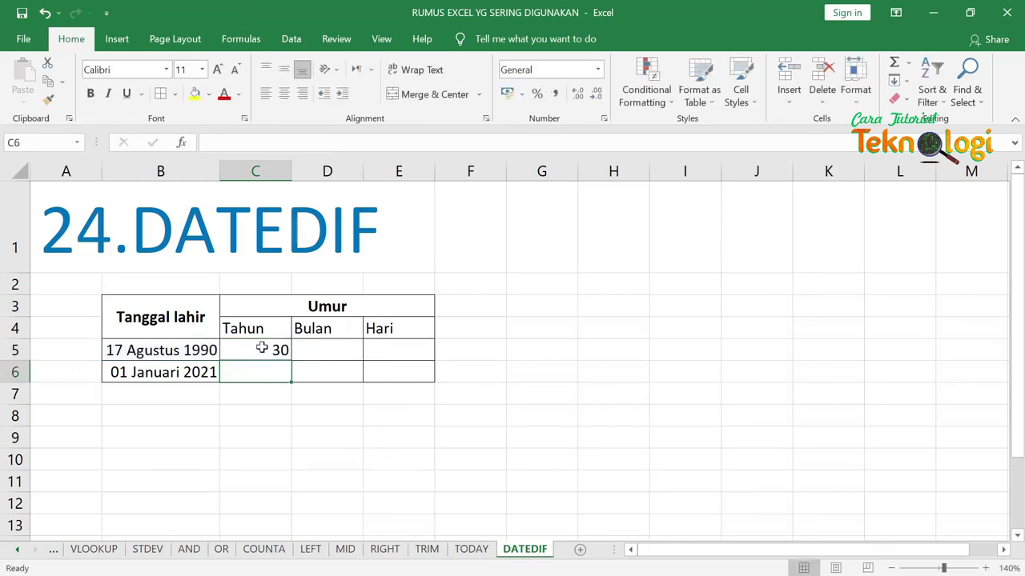
{"action": "left_click", "coordinate": [267, 349]}
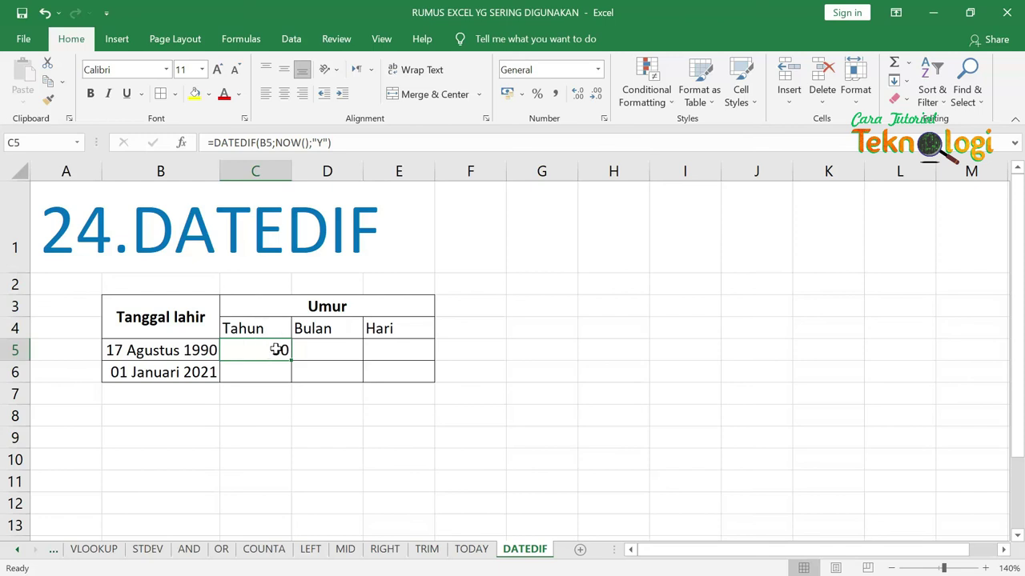
Append &" Tahun" to C5's DATEDIF formula, accepting Excel's correction, so it reads 30 Tahun.
{"action": "left_click", "coordinate": [263, 349]}
{"action": "key", "text": "F2"}
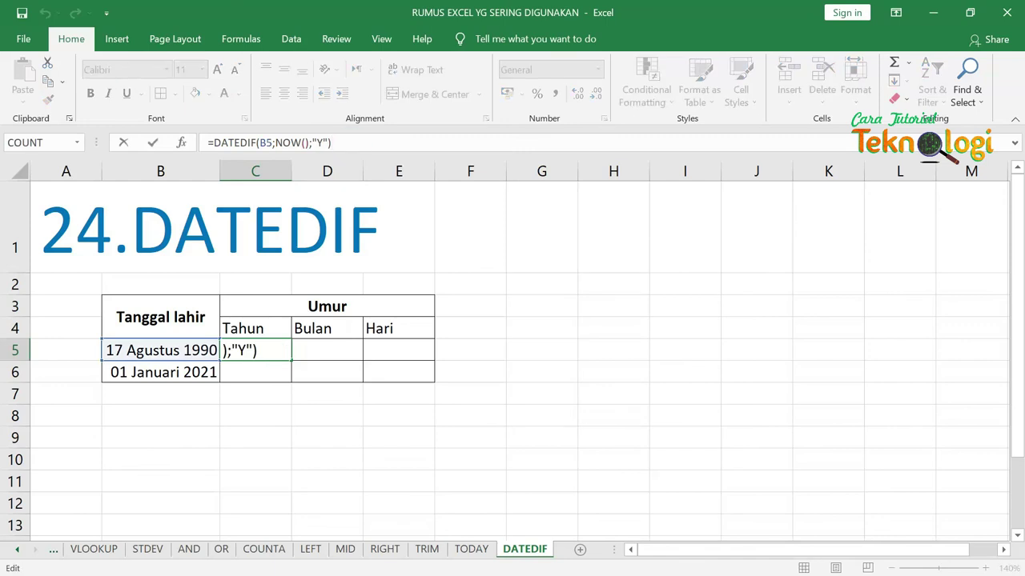
{"action": "type", "text": "&"}
{"action": "type", "text": "tAHUN)"}
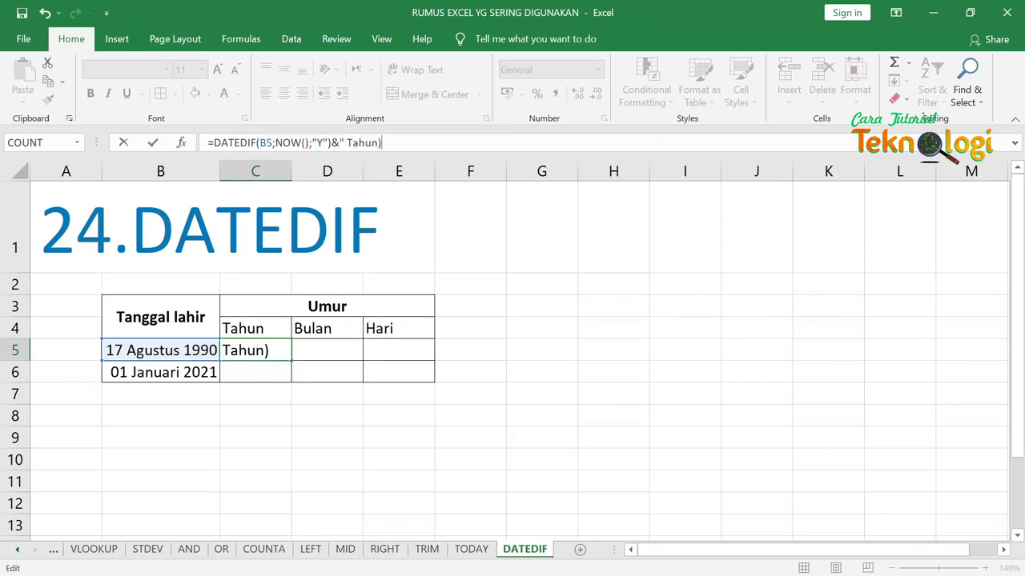
{"action": "key", "text": "Return"}
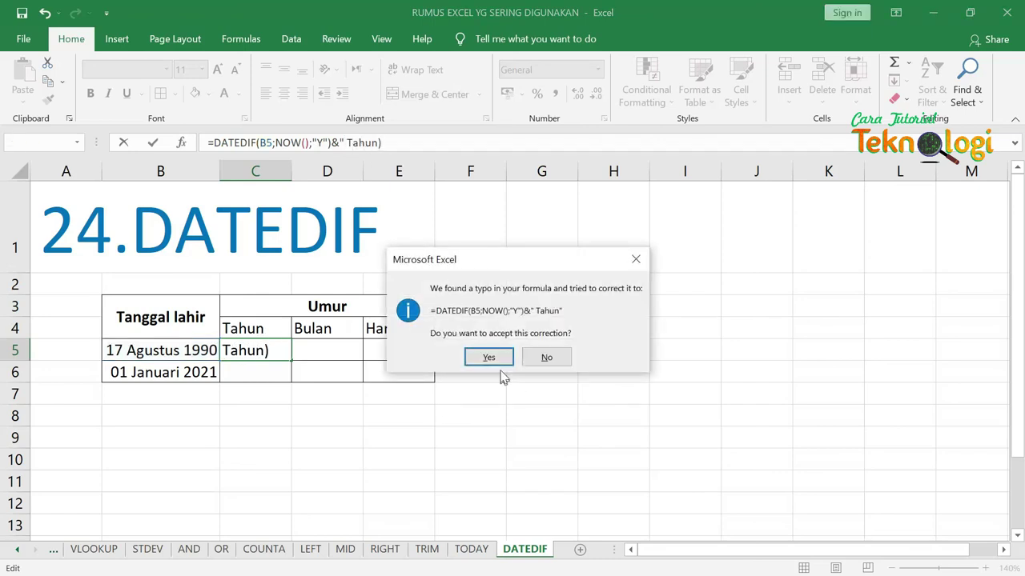
{"action": "left_click", "coordinate": [492, 358]}
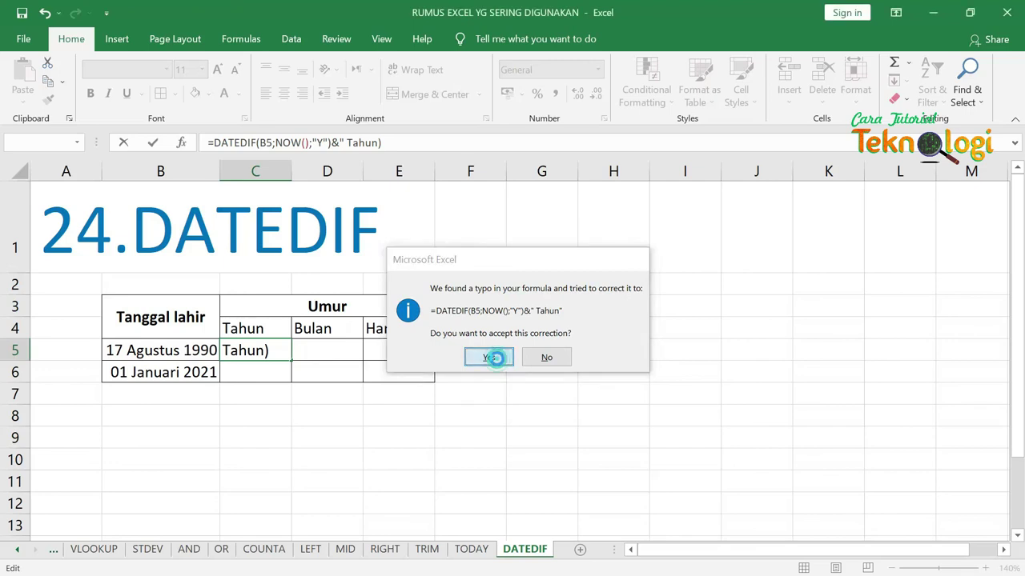
{"action": "left_click", "coordinate": [253, 346]}
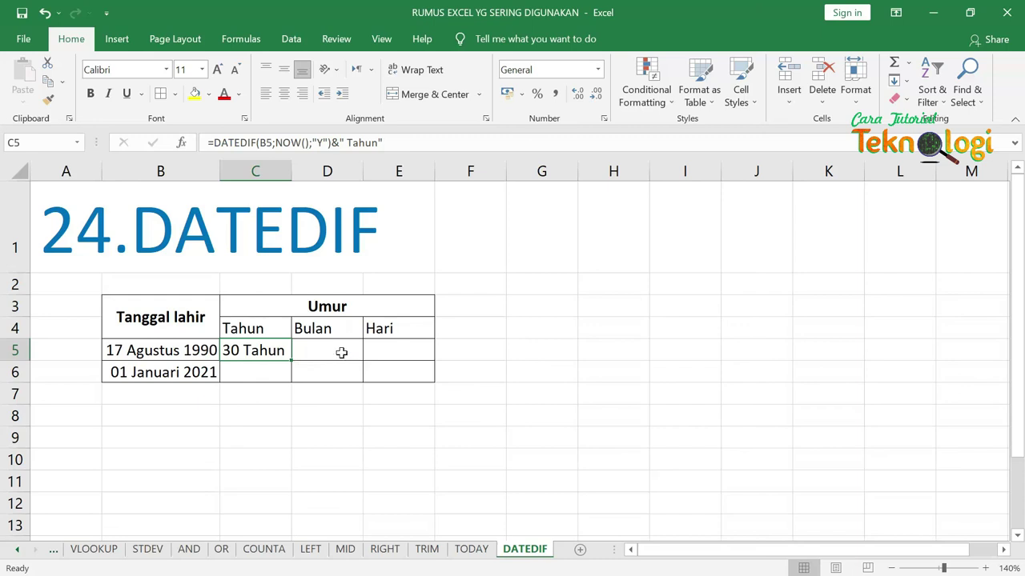
Fill C5's years formula across to E5, correcting the D5 and E5 date references back to B5.
{"action": "left_click_drag", "start_coordinate": [293, 362], "coordinate": [431, 357]}
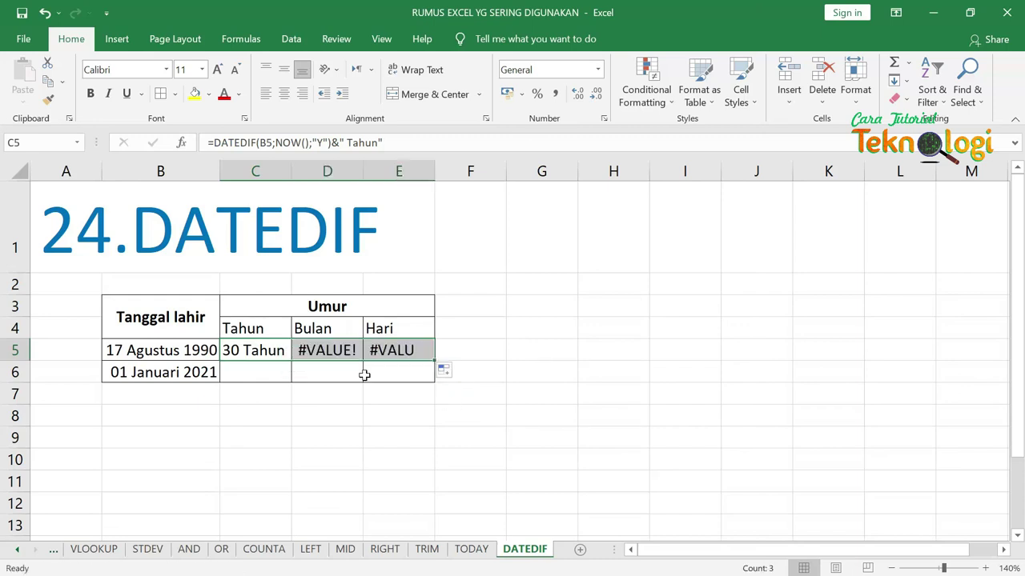
{"action": "left_click", "coordinate": [340, 350]}
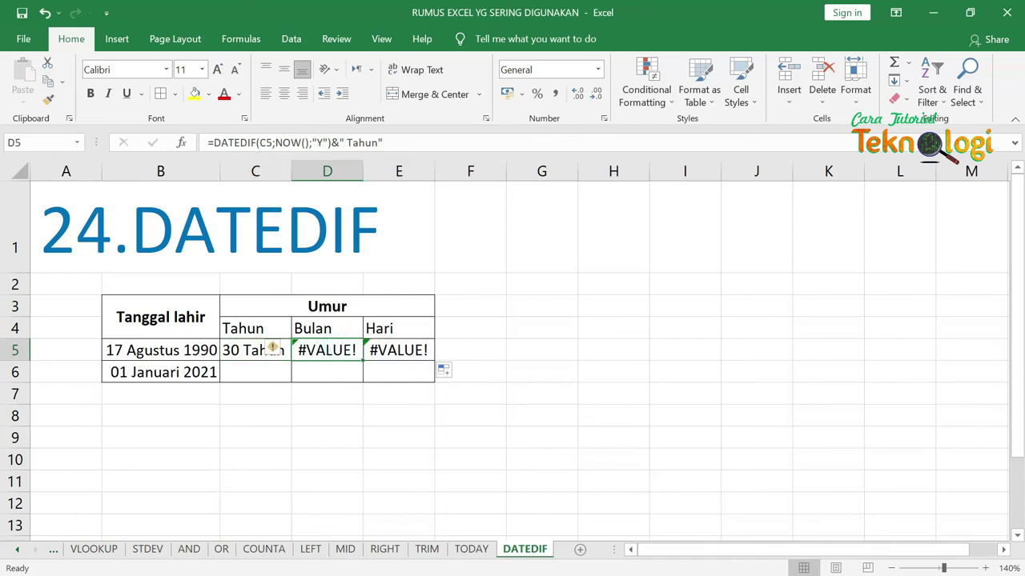
{"action": "left_click", "coordinate": [263, 143]}
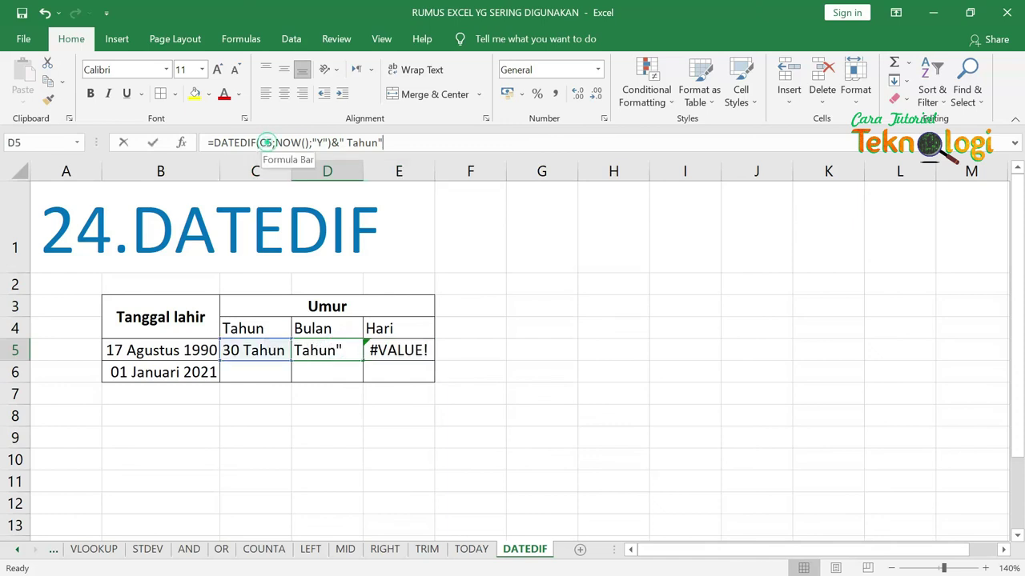
{"action": "key", "text": "BackSpace"}
{"action": "type", "text": "B"}
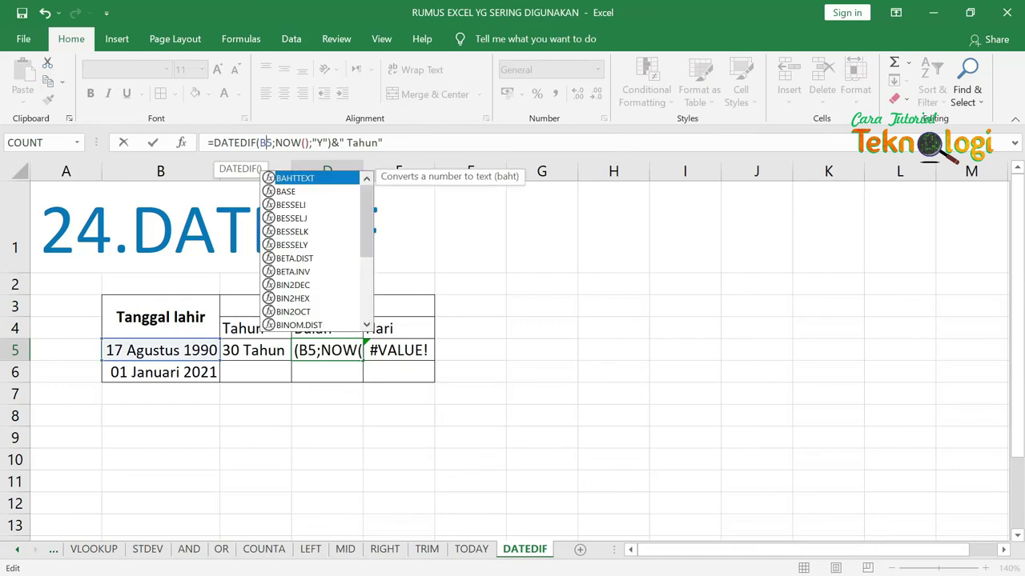
{"action": "key", "text": "Return"}
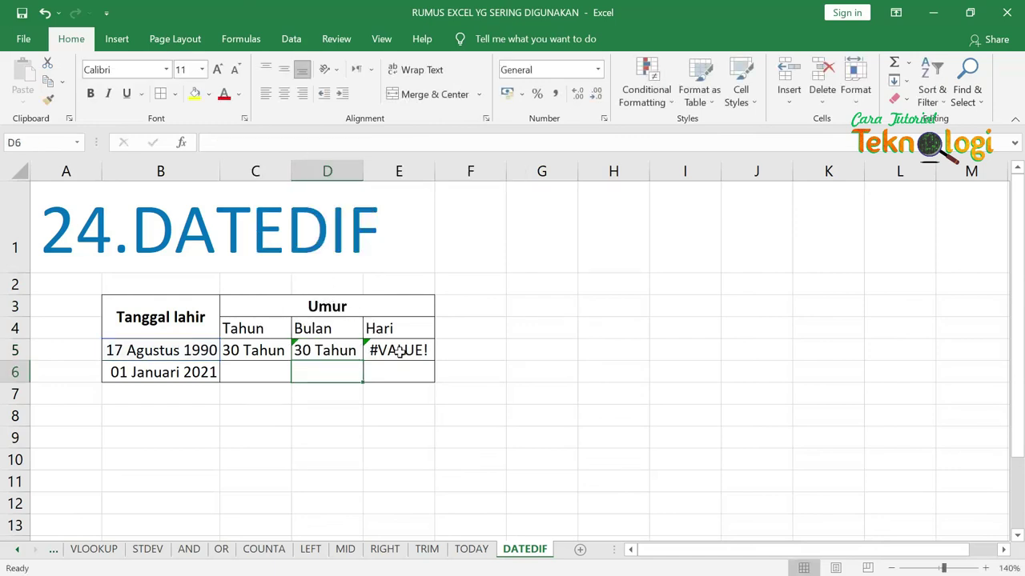
{"action": "left_click", "coordinate": [398, 351]}
{"action": "left_click", "coordinate": [270, 143]}
{"action": "key", "text": "BackSpace"}
{"action": "type", "text": "B"}
{"action": "key", "text": "Return"}
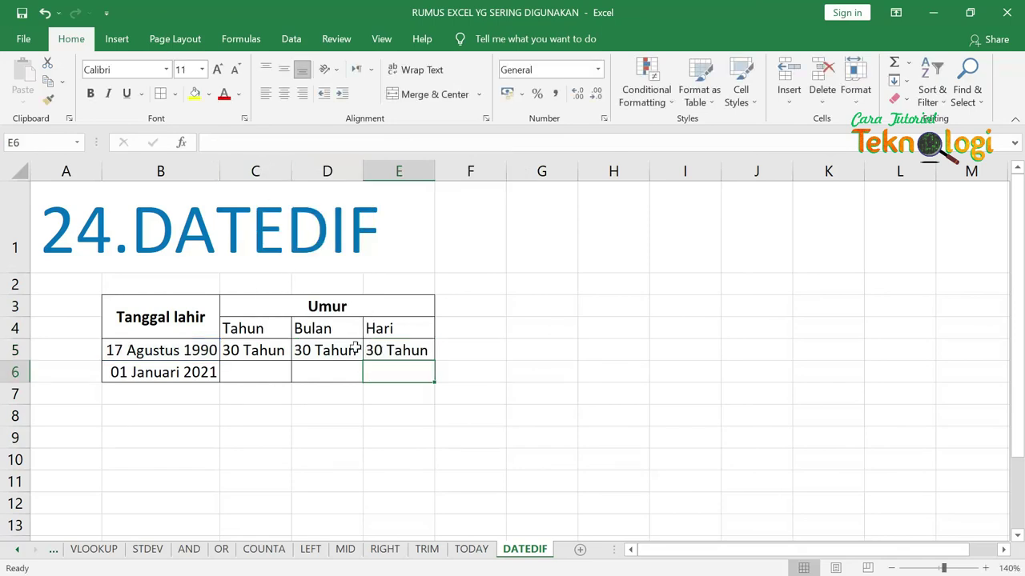
{"action": "left_click", "coordinate": [337, 352]}
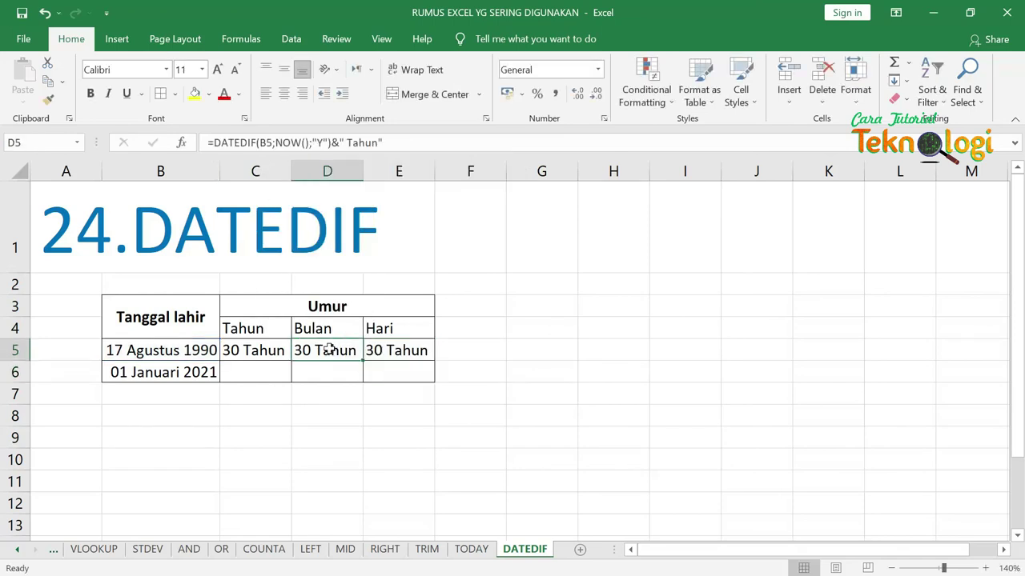
Change D5 to the "YM" unit with the word Bulan, giving 9 Bulan.
{"action": "left_click", "coordinate": [325, 142]}
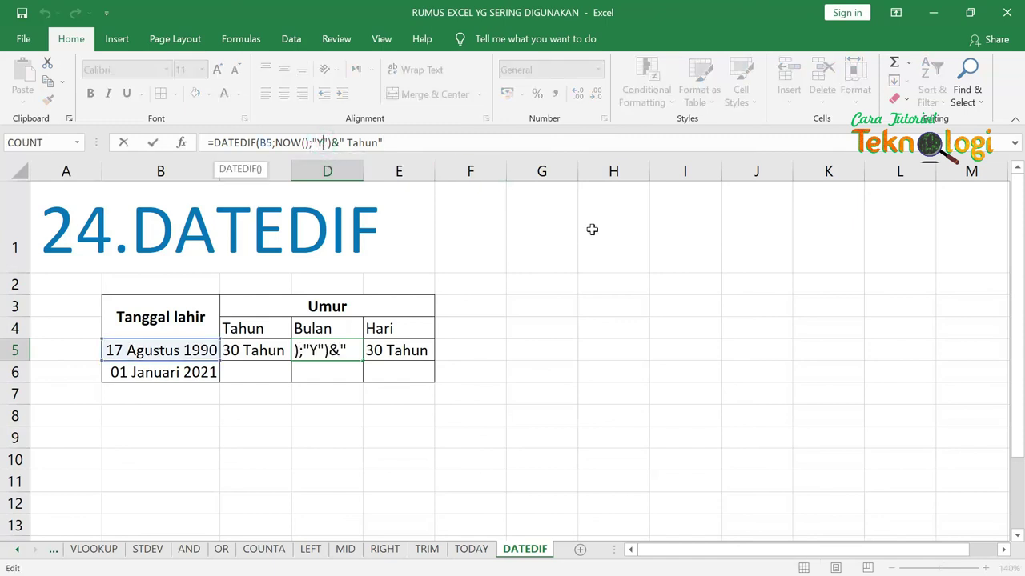
{"action": "type", "text": "M"}
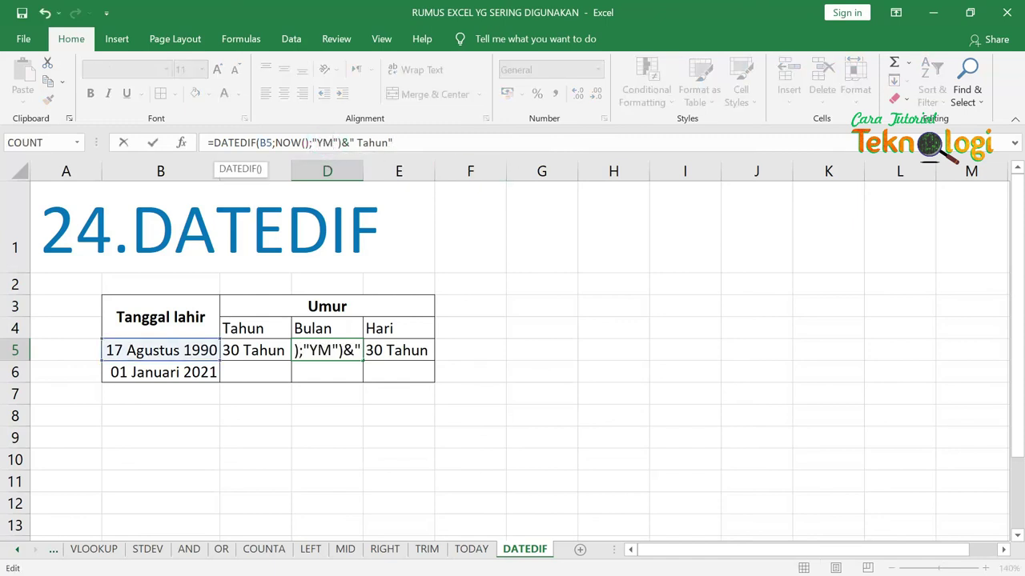
{"action": "left_click_drag", "start_coordinate": [357, 143], "coordinate": [389, 143]}
{"action": "type", "text": "Bulan"}
{"action": "key", "text": "Return"}
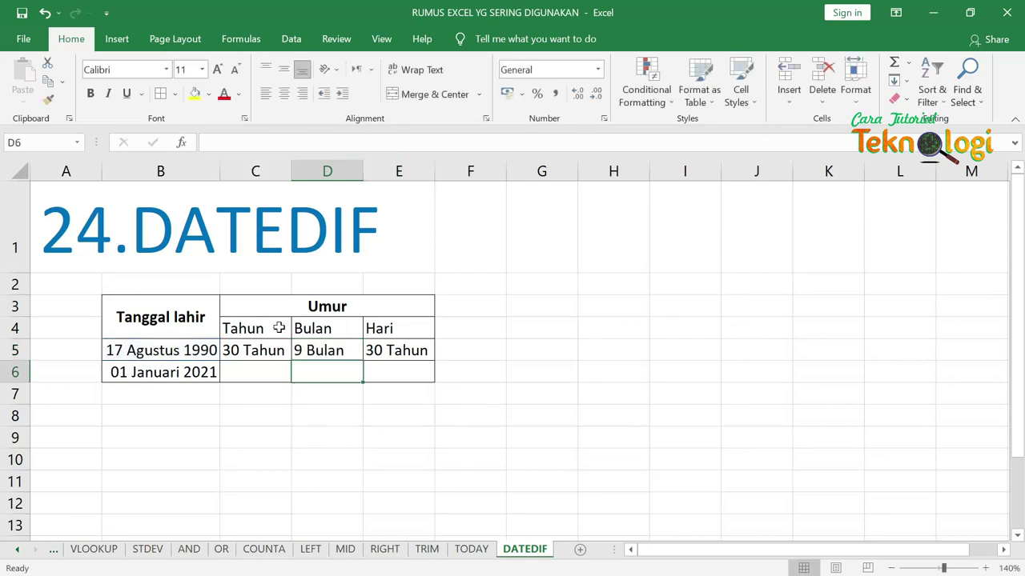
{"action": "left_click", "coordinate": [339, 353]}
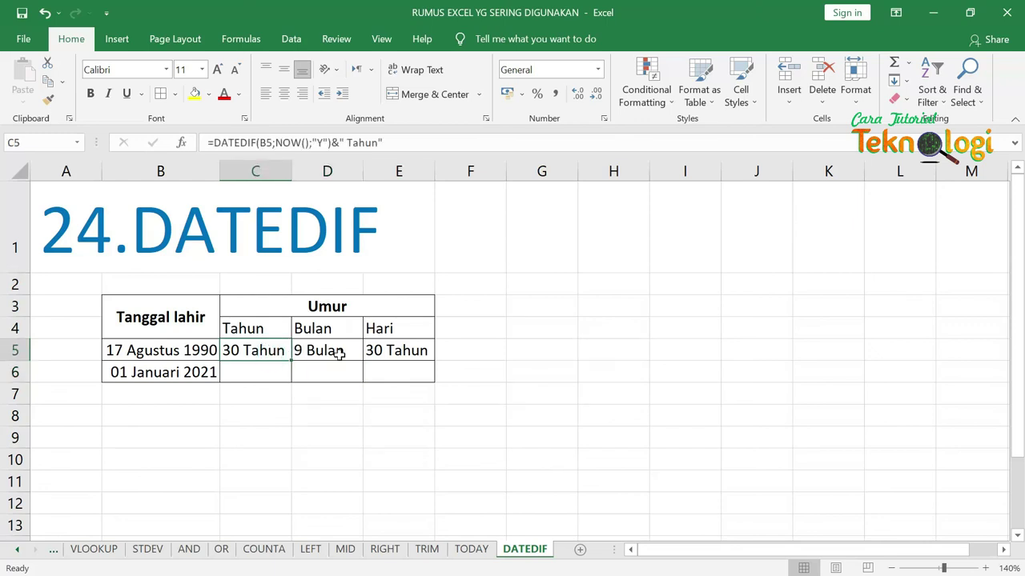
Change E5 to the "MD" unit with the word Hari, giving 26 Hari.
{"action": "left_click", "coordinate": [419, 354]}
{"action": "left_click", "coordinate": [316, 142]}
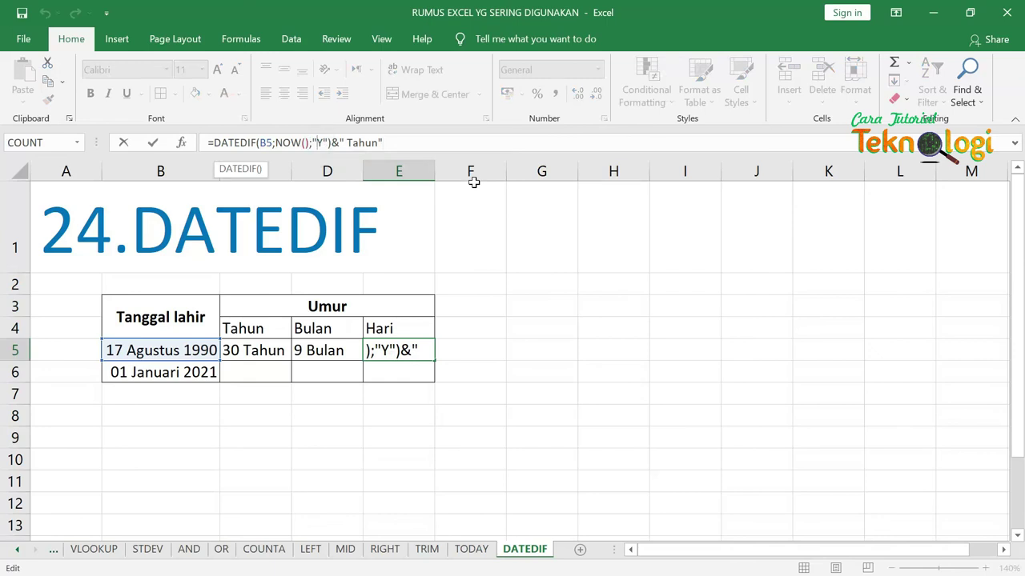
{"action": "key", "text": "Delete"}
{"action": "type", "text": "MD"}
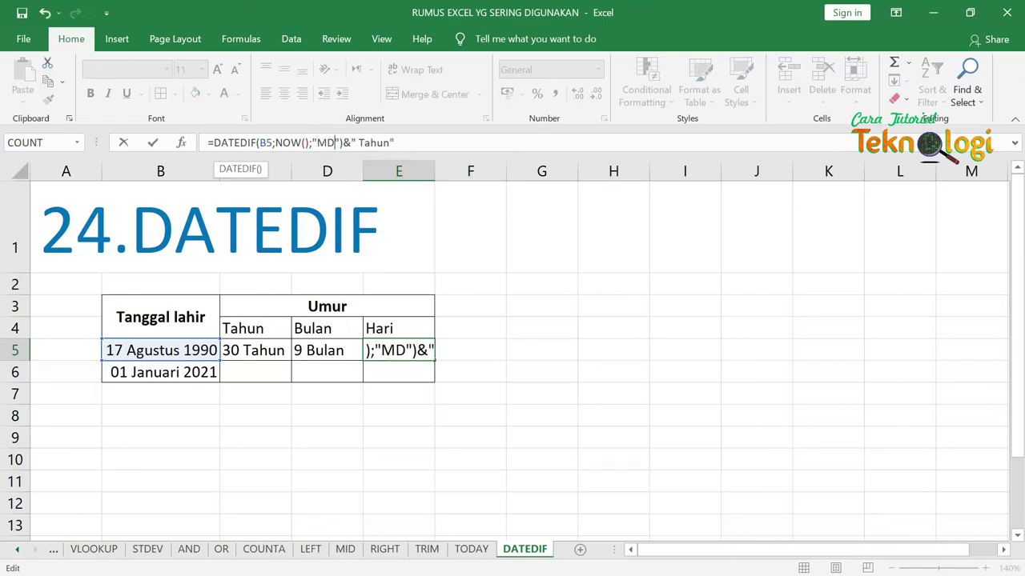
{"action": "left_click_drag", "start_coordinate": [358, 143], "coordinate": [392, 143]}
{"action": "type", "text": "Hari"}
{"action": "key", "text": "Return"}
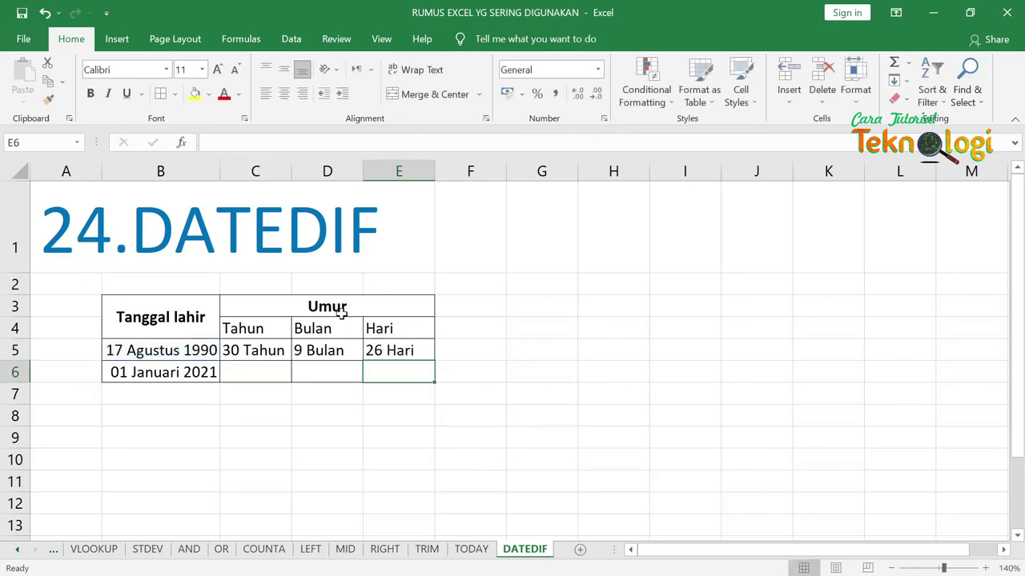
{"action": "left_click", "coordinate": [256, 354]}
{"action": "left_click", "coordinate": [321, 352]}
{"action": "left_click", "coordinate": [405, 350]}
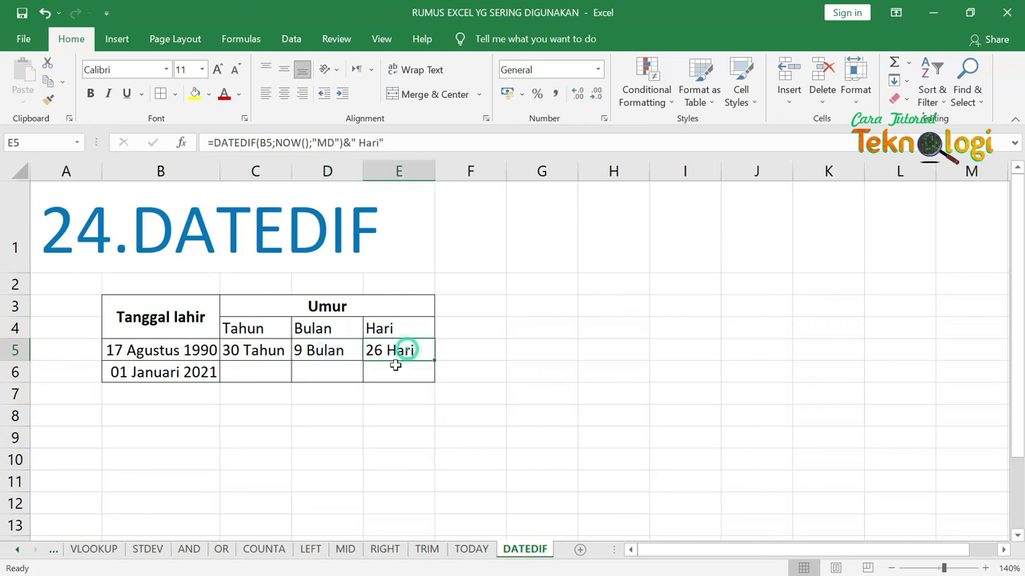
Fill C5:E5 down to row 6, giving 0 Tahun, 5 Bulan, 11 Hari for 01 Januari 2021.
{"action": "mouse_move", "coordinate": [265, 352]}
{"action": "left_mouse_down"}
{"action": "mouse_move", "coordinate": [404, 351]}
{"action": "mouse_move", "coordinate": [439, 385]}
{"action": "left_mouse_up"}
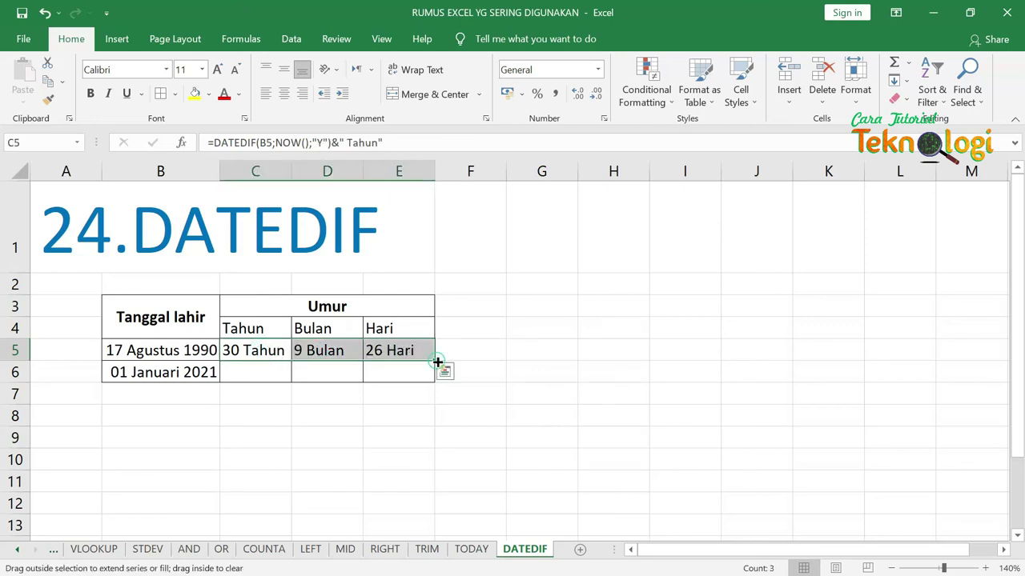
{"action": "left_click", "coordinate": [613, 387]}
{"action": "left_click", "coordinate": [174, 372]}
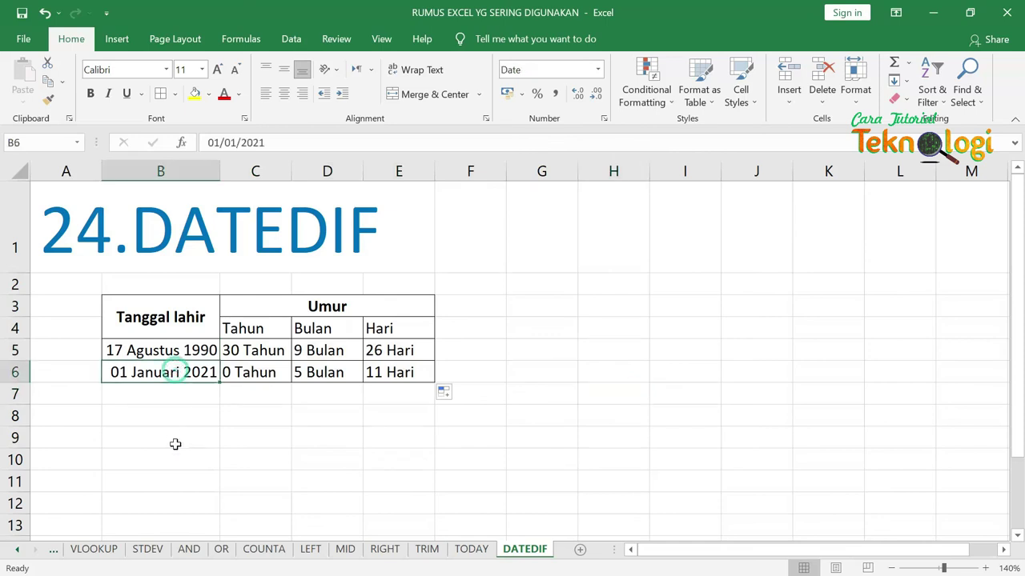
{"action": "left_click", "coordinate": [274, 373]}
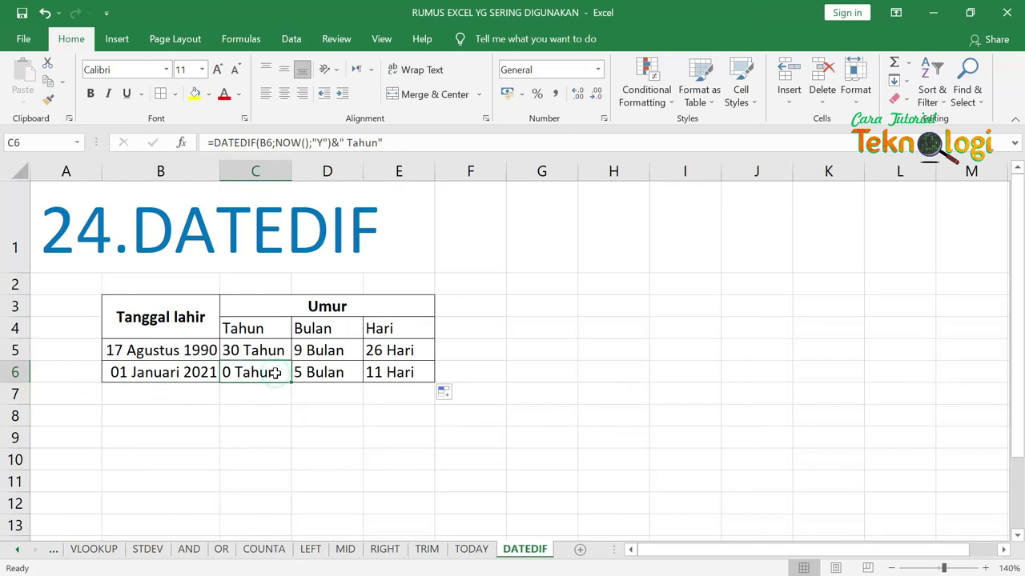
{"action": "left_click", "coordinate": [345, 373]}
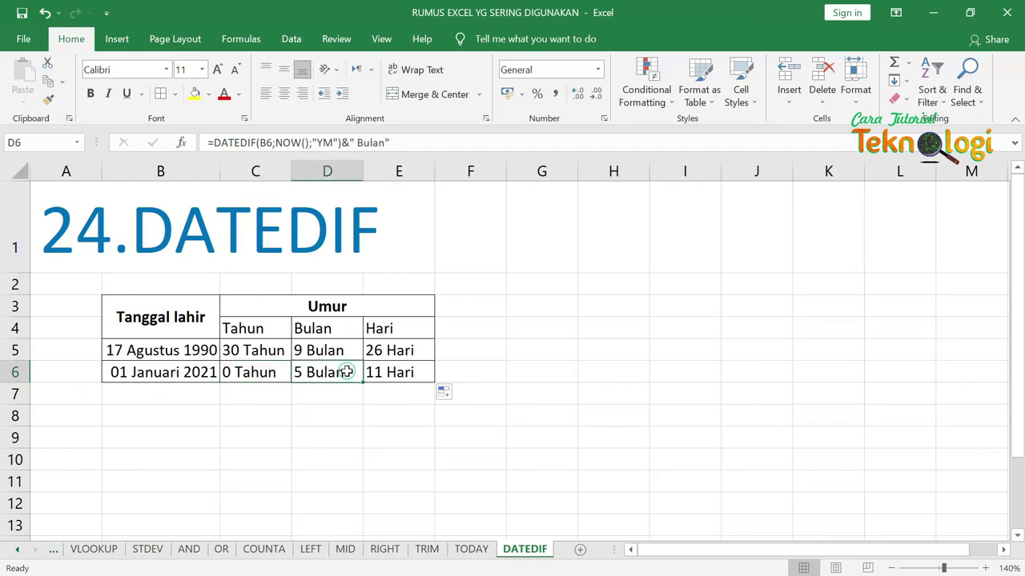
{"action": "left_click", "coordinate": [402, 375]}
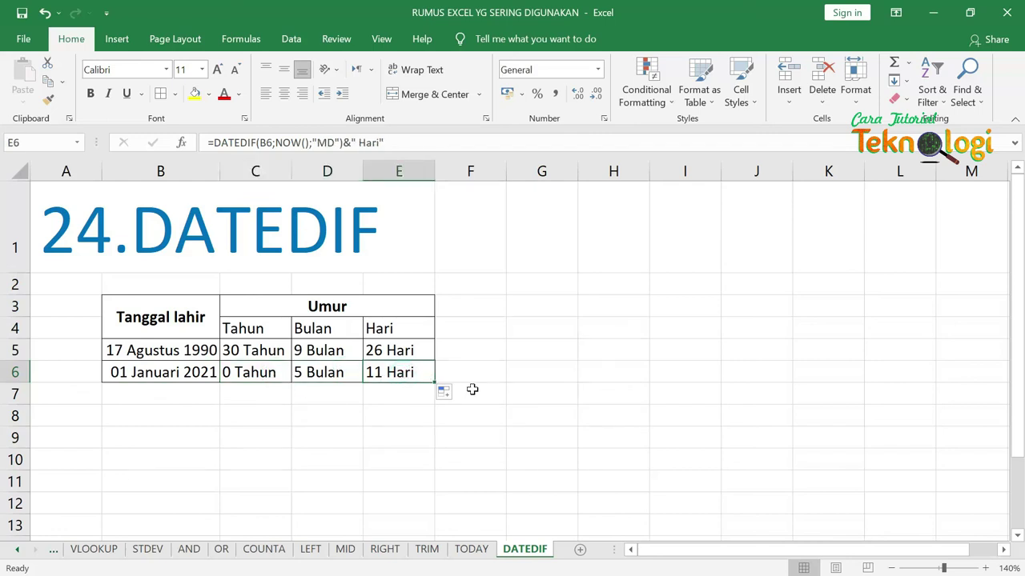